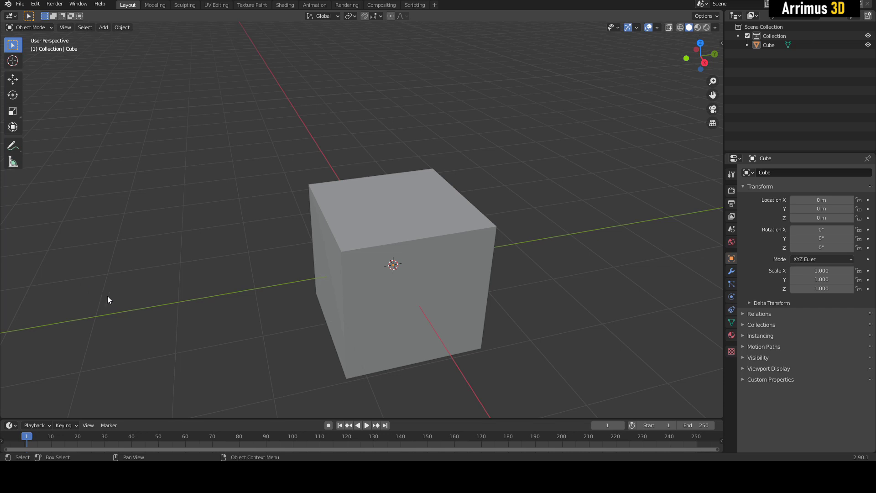
shift+middle_drag(472, 267, 516, 252)
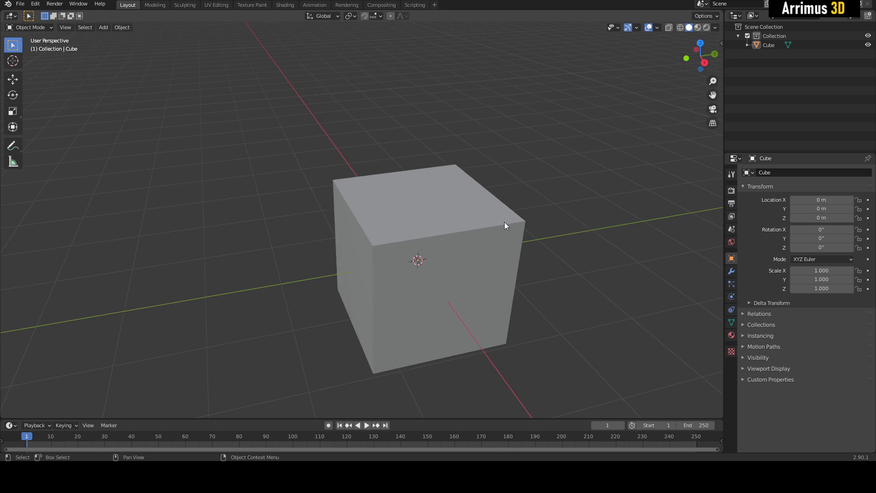
shift+middle_drag(533, 261, 512, 259)
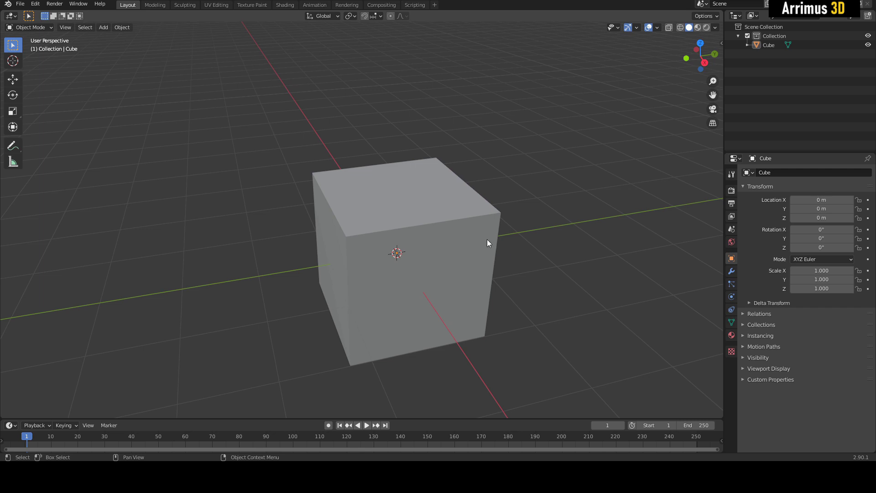
shift+middle_drag(536, 265, 555, 252)
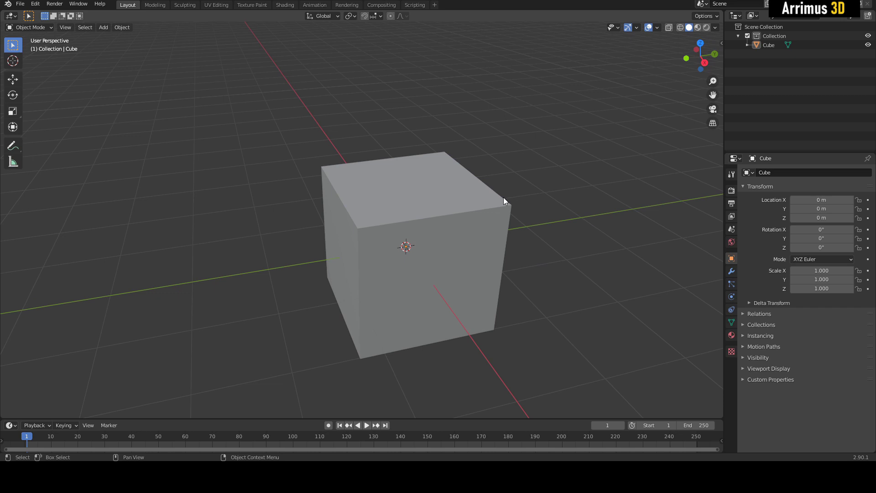
shift+middle_drag(561, 217, 575, 238)
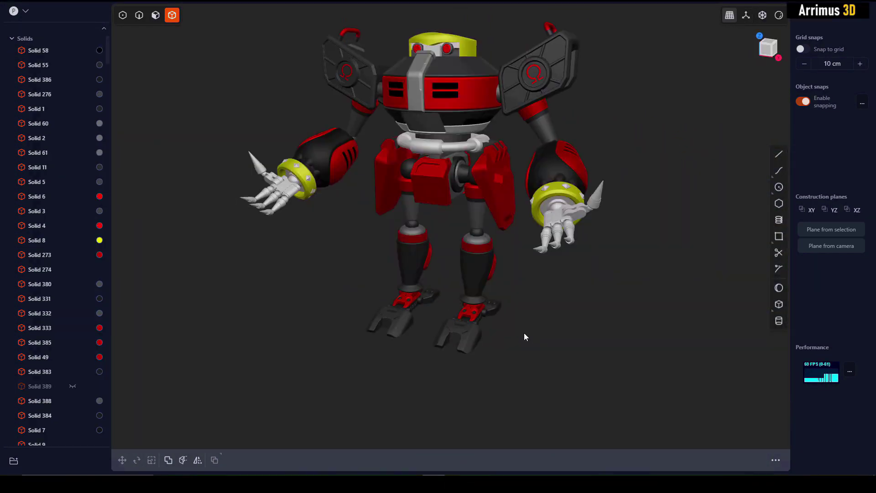
click(483, 318)
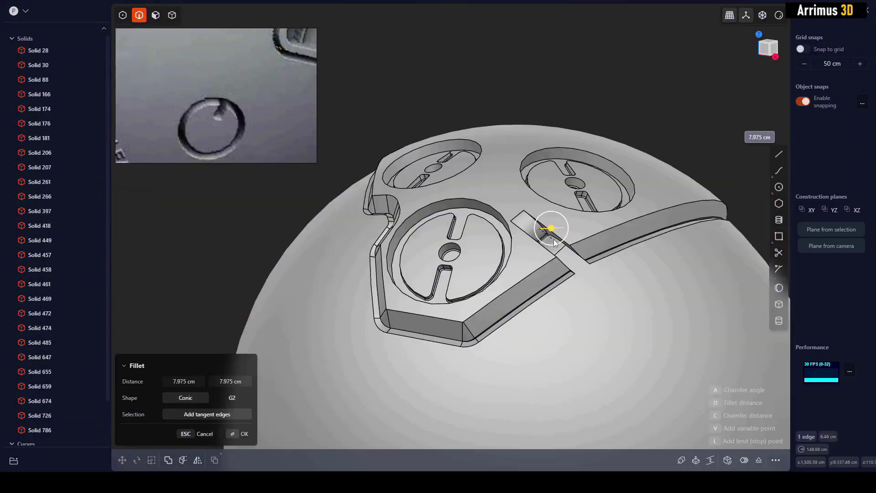
click(557, 265)
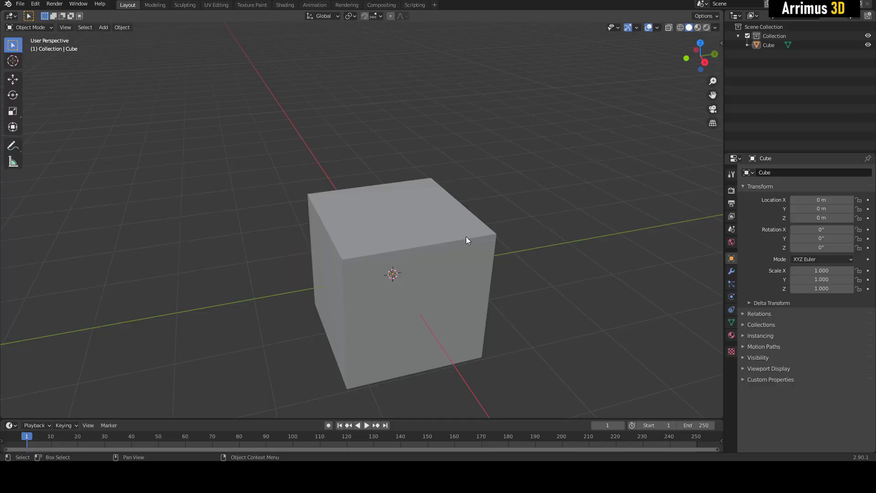
- Select the cube and enter Edit Mode on its mesh
click(464, 235)
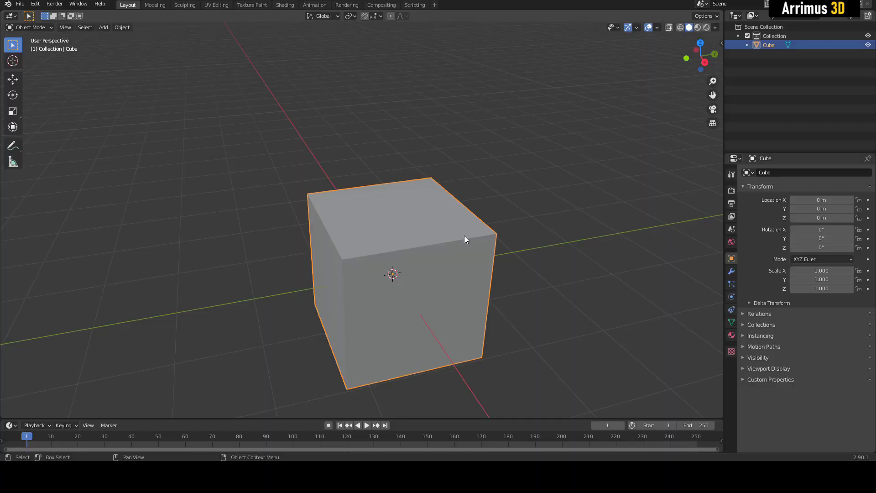
key(Tab)
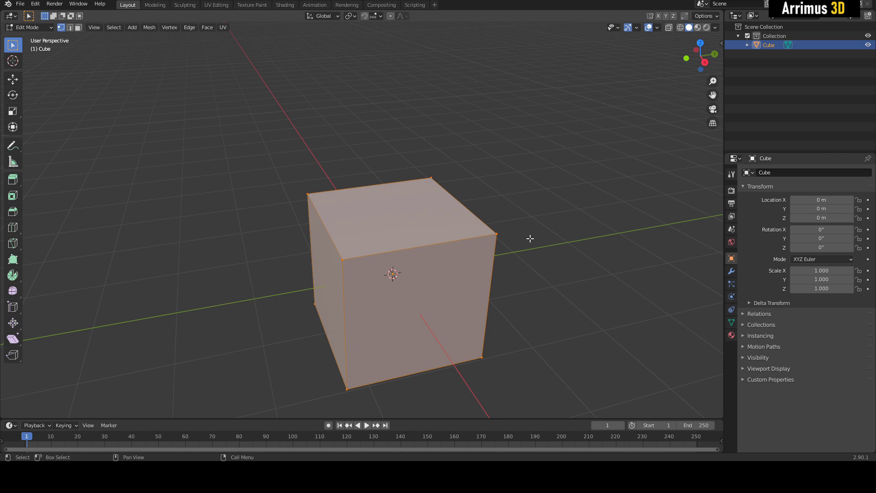
scroll(543, 200, up, 5)
- Try subdividing the whole cube mesh once, and undo the subdivision
right_click(532, 176)
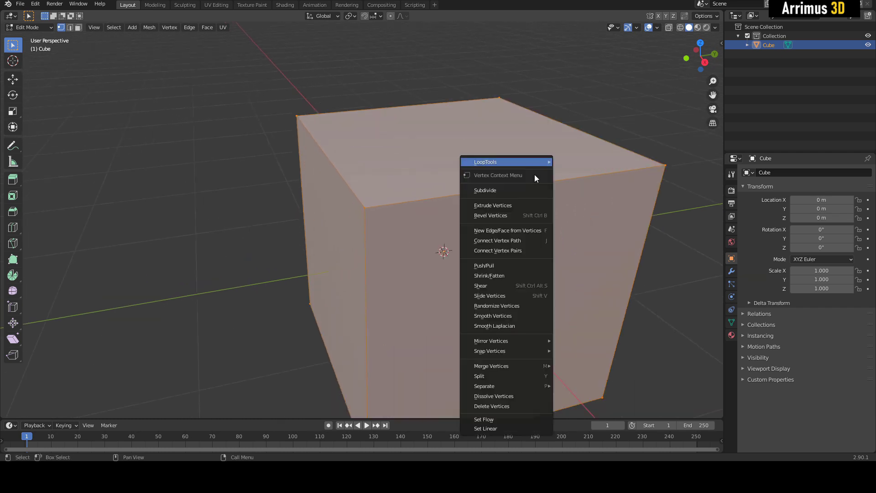
click(512, 190)
scroll(497, 229, down, 4)
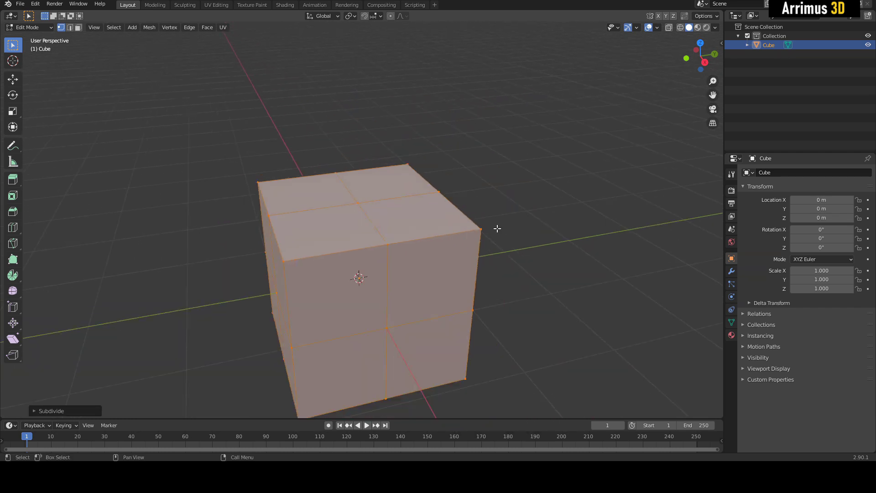
shift+middle_drag(498, 229, 535, 211)
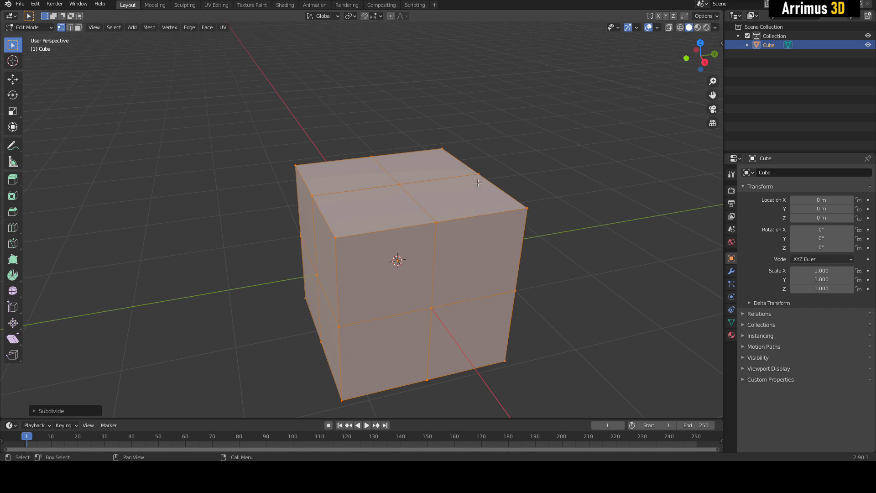
key(ctrl+z)
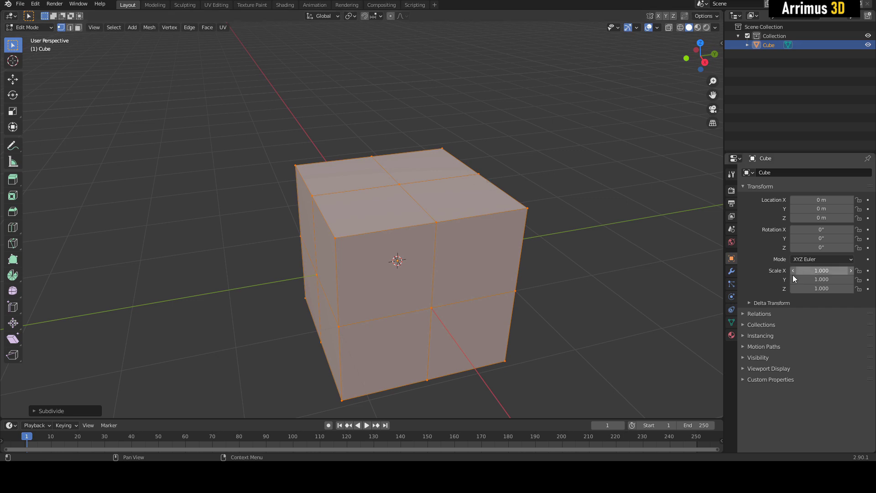
- Add a Subdivision Surface modifier to the cube, using the Simple type with 2 viewport levels
scroll(645, 274, up, 2)
shift+middle_drag(645, 277, 673, 239)
click(731, 271)
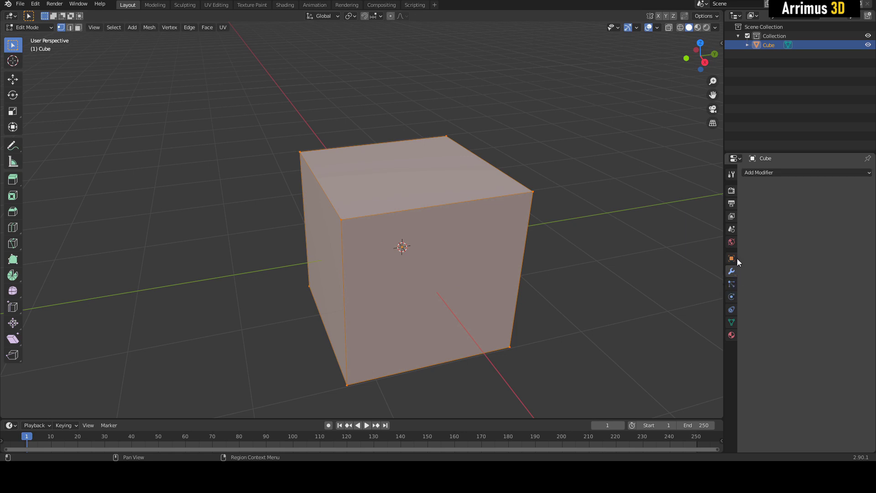
click(765, 174)
click(711, 319)
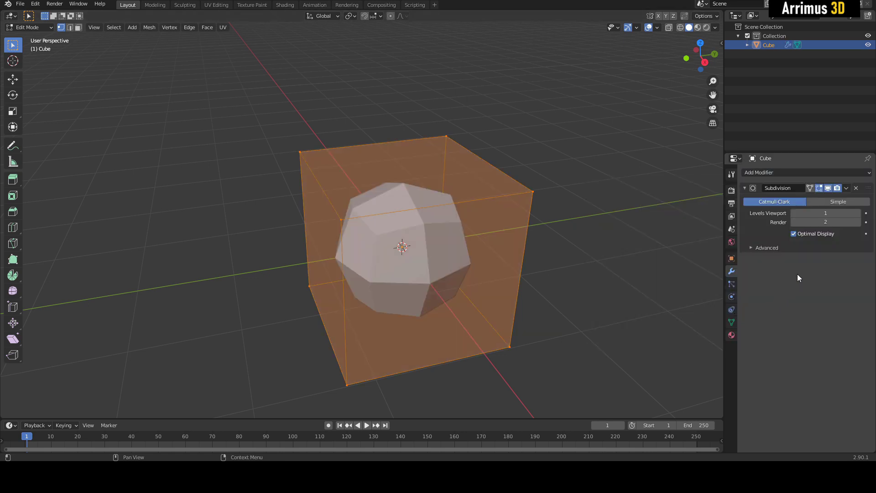
click(838, 201)
click(857, 213)
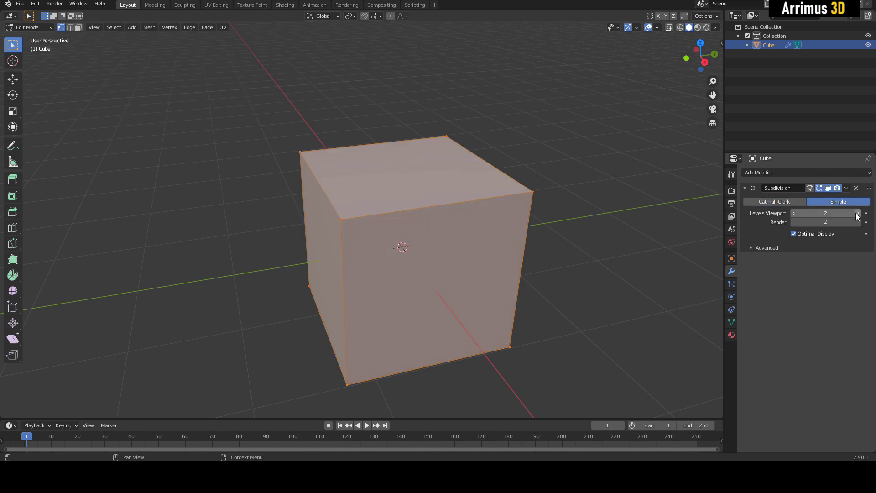
- Apply the Subdivision modifier in Object Mode and return to editing the cube's mesh
key(Tab)
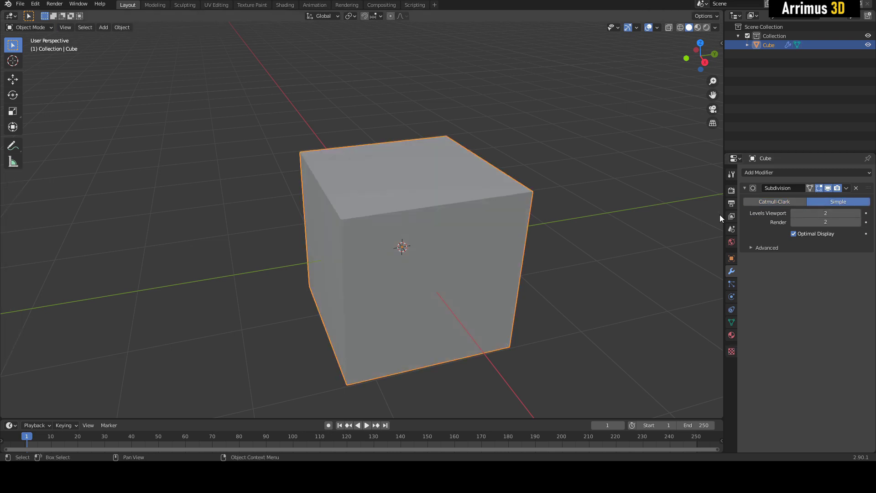
click(846, 188)
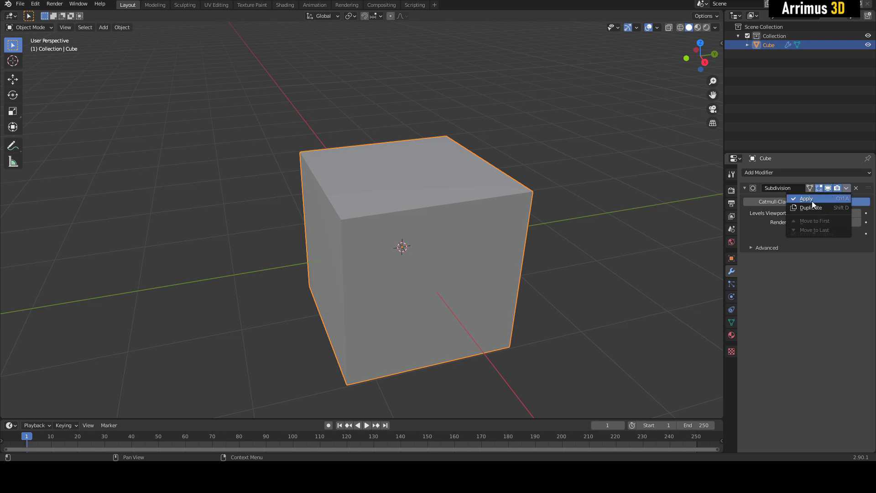
key(ctrl+a)
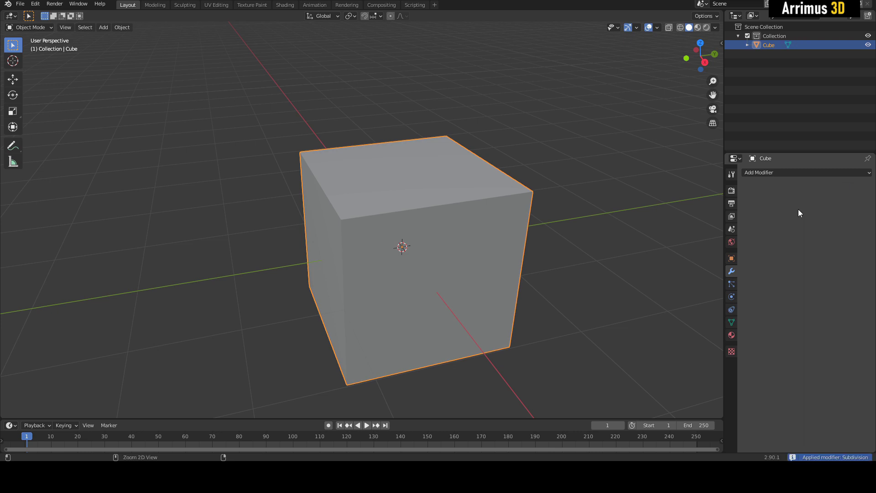
key(Tab)
scroll(502, 208, up, 2)
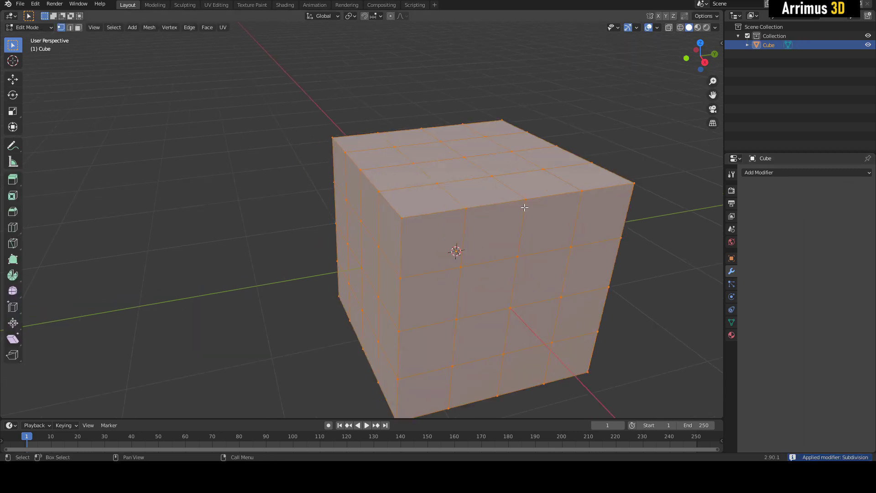
- Undo the applied Subdivision modifier and its addition, back to the plain unsubdivided cube in Edit Mode
scroll(531, 210, down, 2)
key(ctrl+z)
key(ctrl+z)
key(ctrl+z)
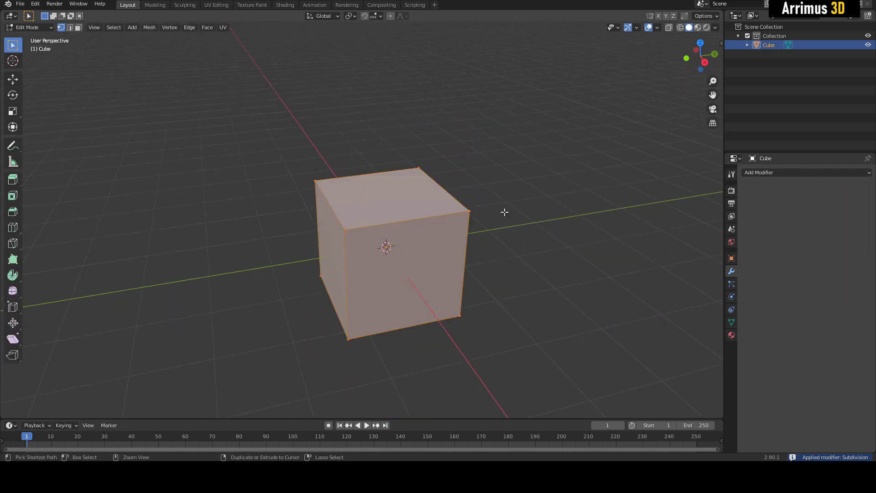
- Subdivide the whole cube mesh with the number of cuts set to 3
scroll(502, 213, up, 2)
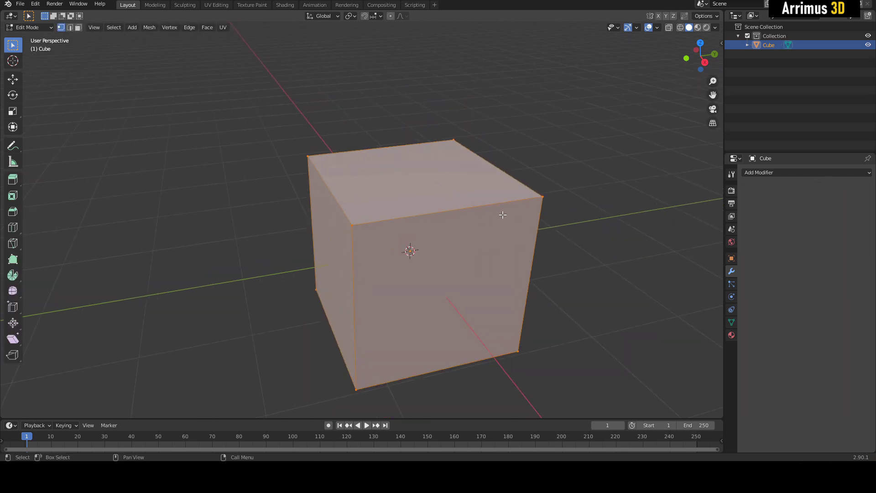
right_click(502, 214)
click(500, 209)
click(81, 407)
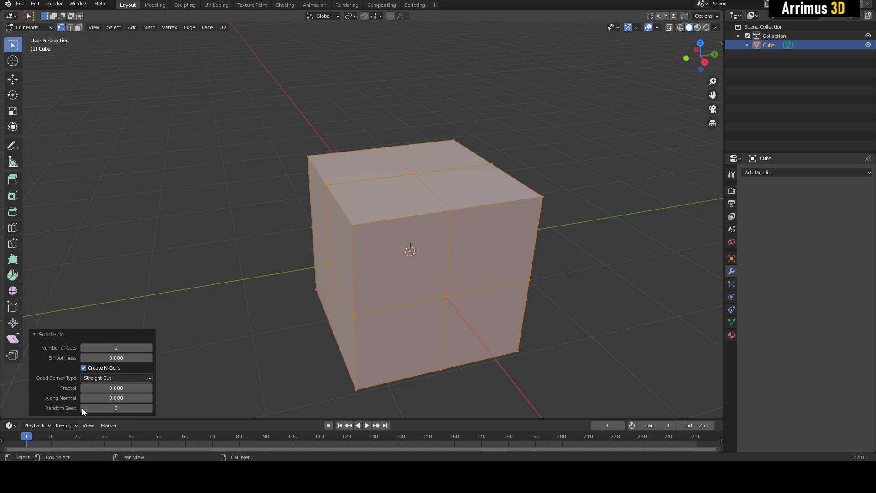
click(151, 348)
click(150, 348)
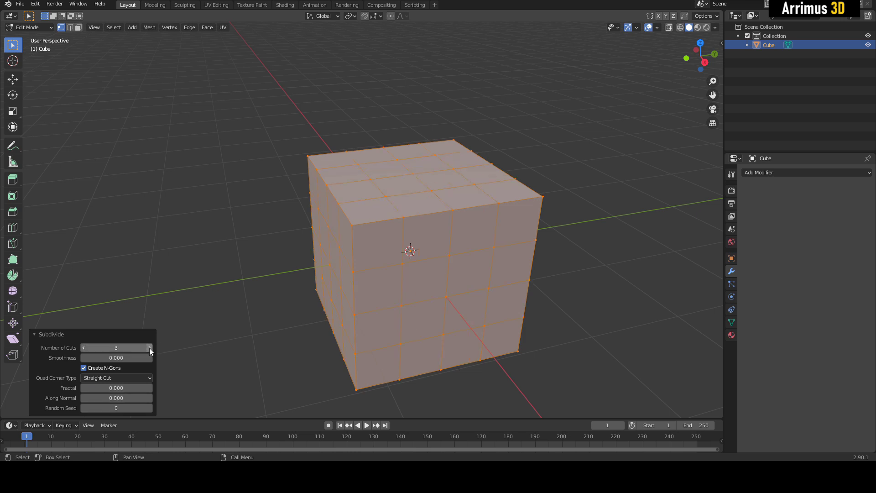
- Try selecting the two-column, four-row block of faces on the cube's front side, and switch through edge and vertex selection
middle_drag(478, 244, 501, 214)
key(3)
click(404, 192)
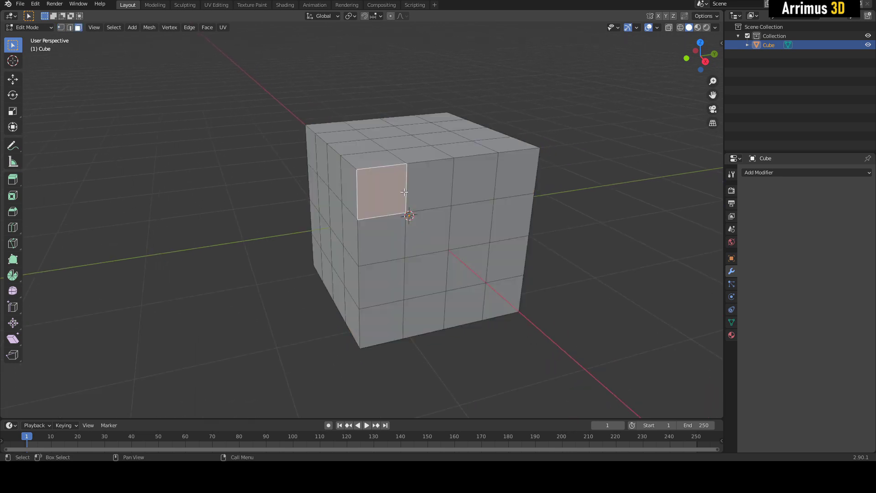
ctrl+shift+click(424, 316)
key(2)
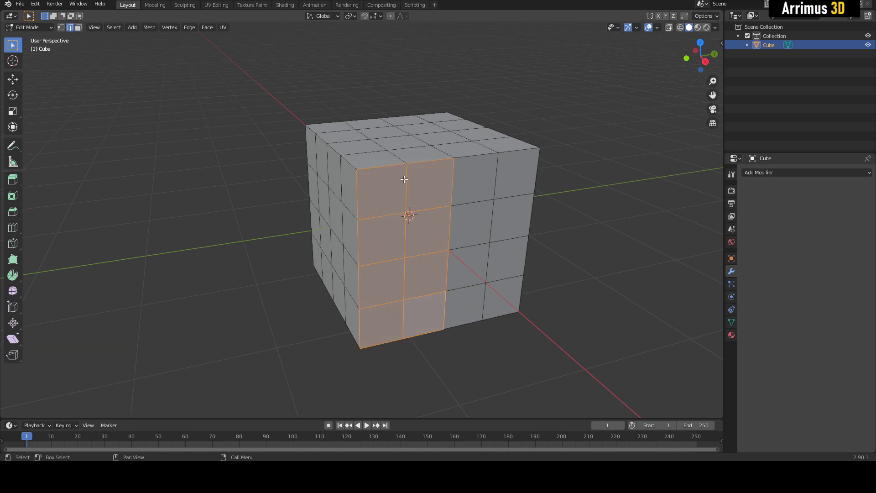
click(406, 181)
key(1)
- Activate face selection and the Scale tool, and select the two-column, four-row block of faces along the front side's near corner
key(3)
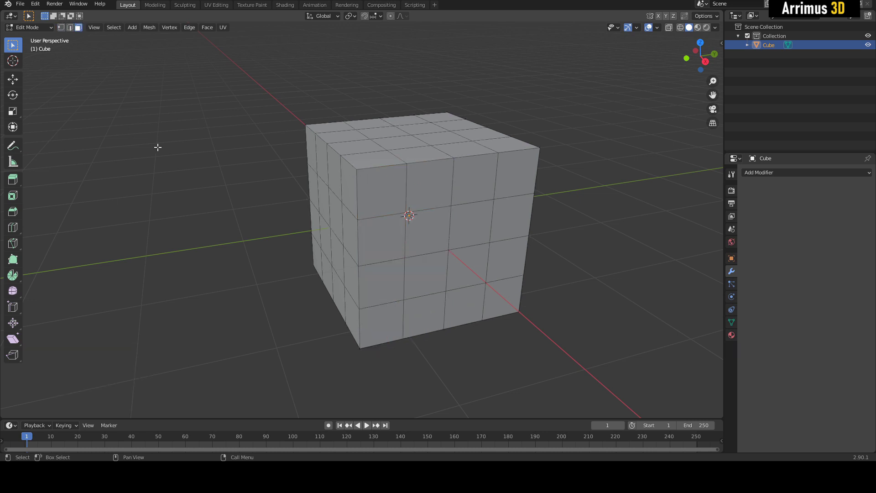
click(13, 79)
click(13, 95)
click(13, 111)
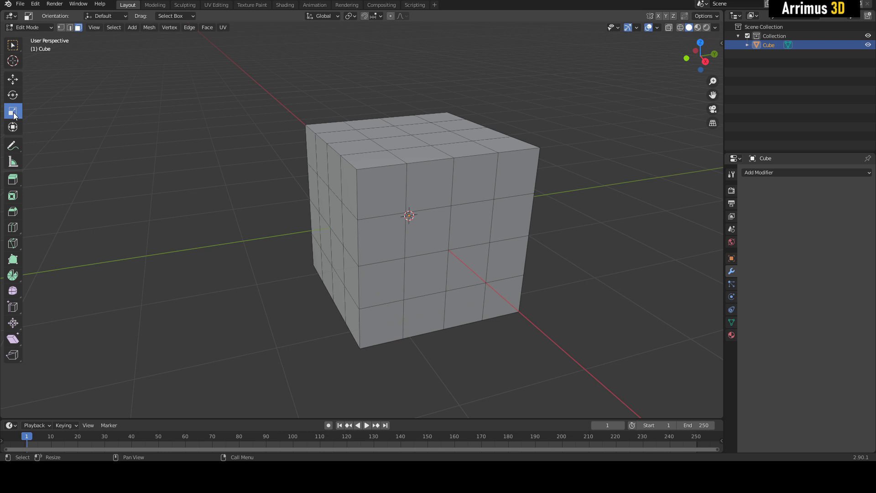
click(393, 190)
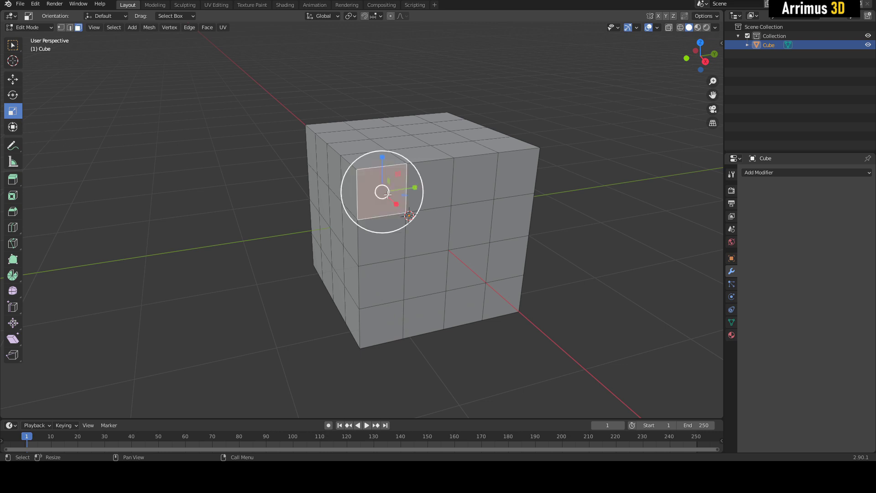
shift+click(420, 317)
click(385, 185)
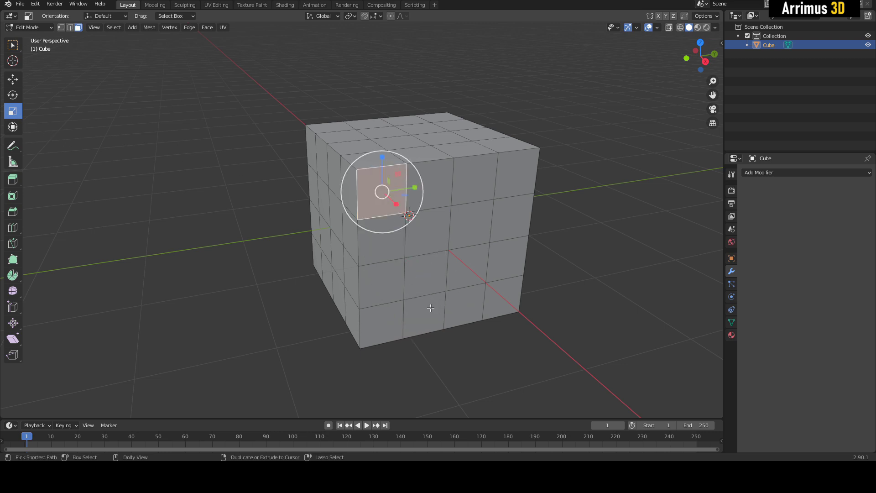
ctrl+shift+click(430, 308)
- Extrude the selected block of faces outward along its normals by about 0.229 m
scroll(452, 218, up, 1)
middle_drag(452, 218, 428, 242)
key(alt+s)
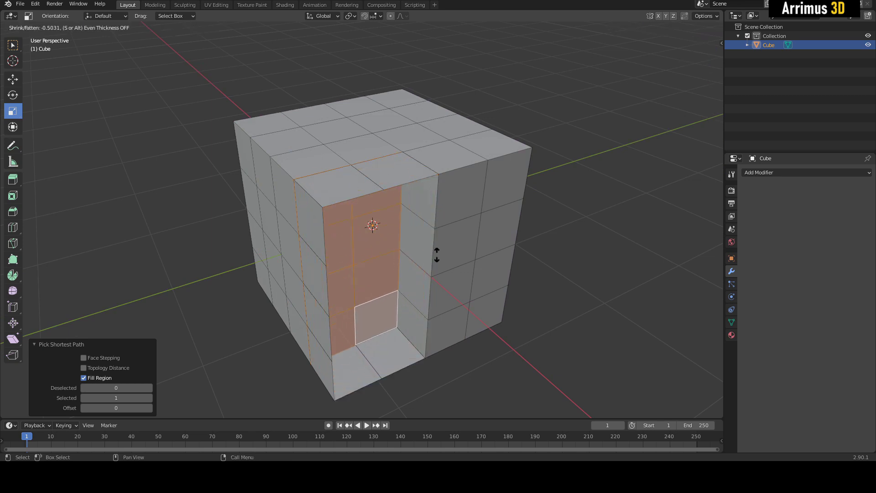
click(430, 206)
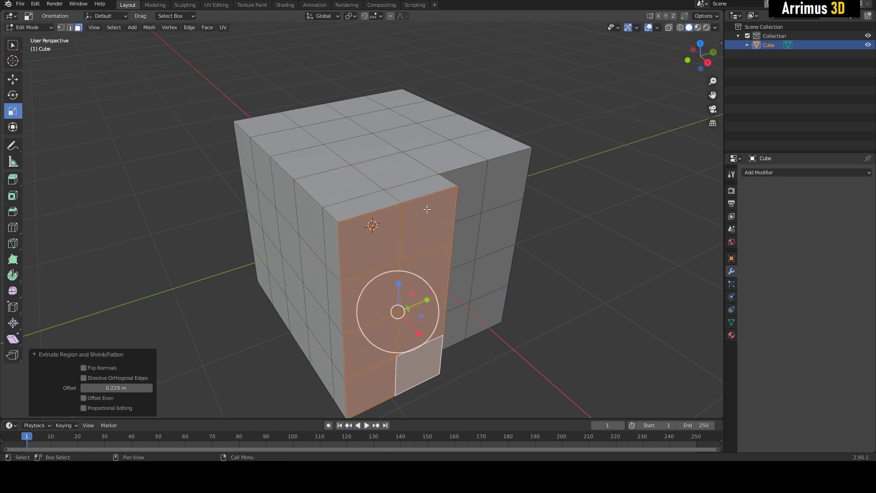
- Inset the extruded block's front faces as one region by about 0.1256 m
key(i)
click(441, 221)
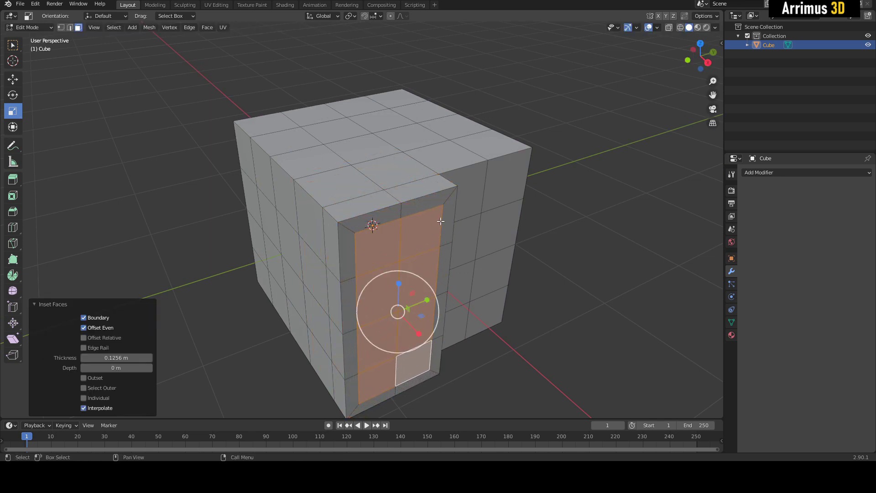
mouse_move(485, 241)
middle_down()
mouse_move(466, 263)
mouse_move(365, 228)
mouse_move(509, 254)
mouse_move(498, 236)
middle_up()
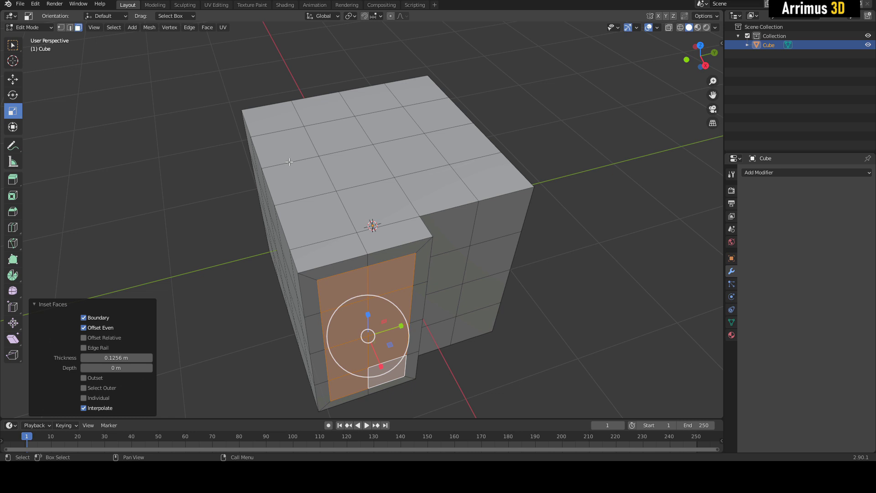
- Collapse the Inset Faces settings and activate the Move tool for the inset faces
middle_drag(288, 162, 493, 254)
click(116, 303)
key(shift+space)
key(g)
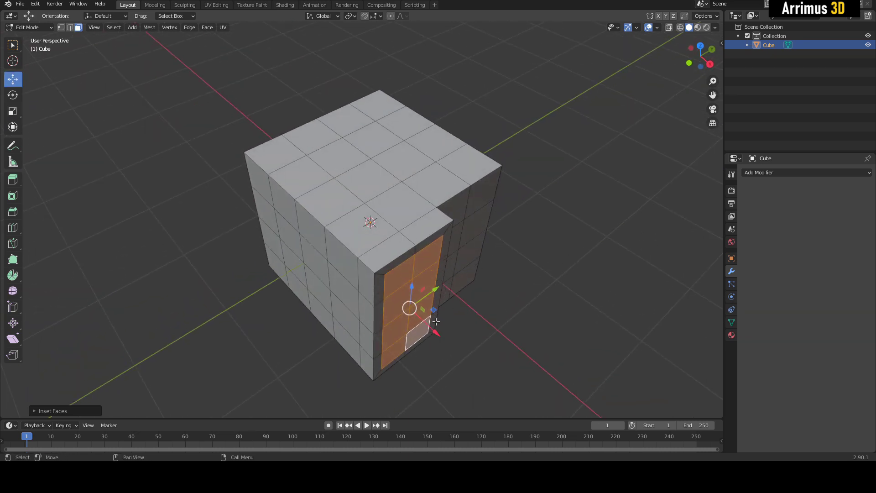
middle_drag(431, 329, 443, 291)
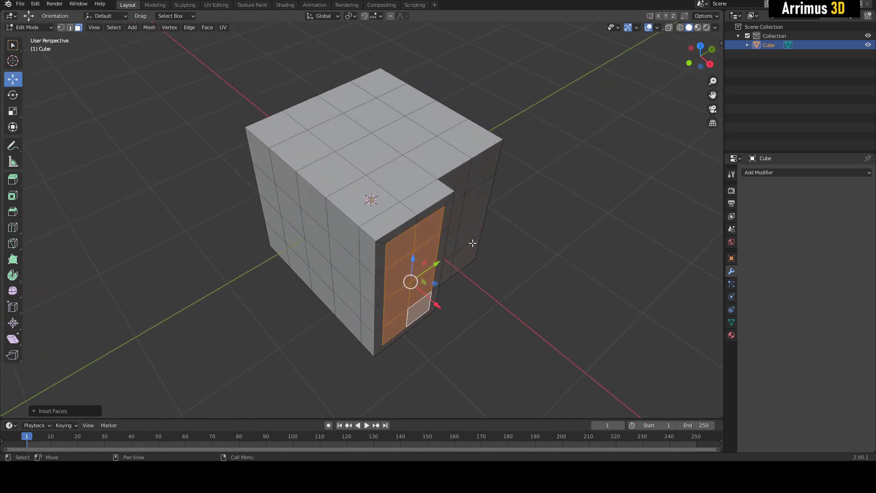
- Undo the inset, the extrusion and the block selection on the cube's front side
middle_drag(457, 234, 467, 205)
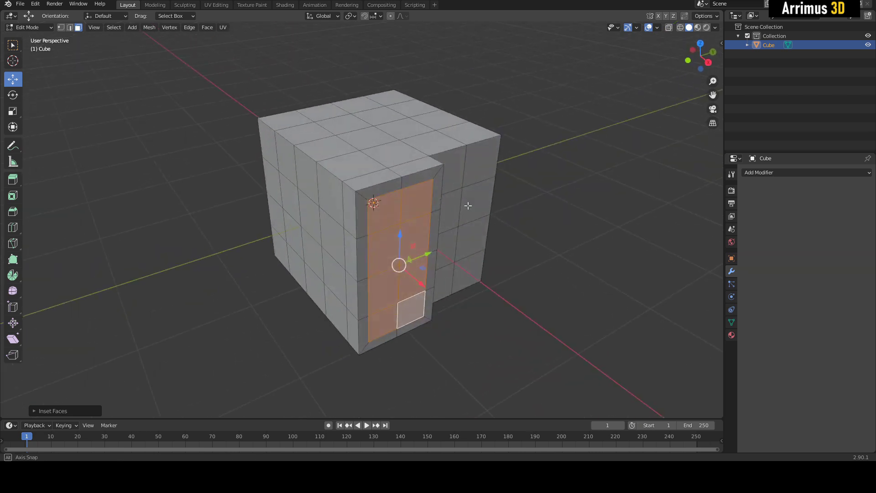
key(ctrl+z)
key(ctrl+z)
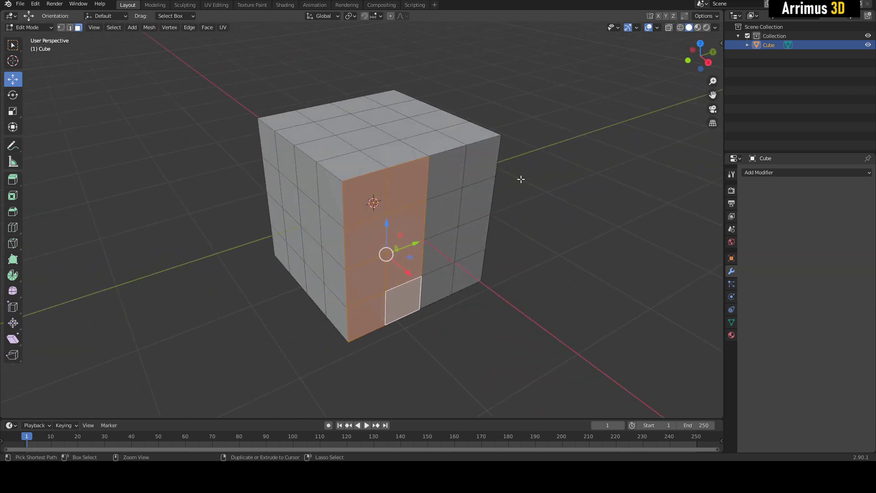
key(ctrl+z)
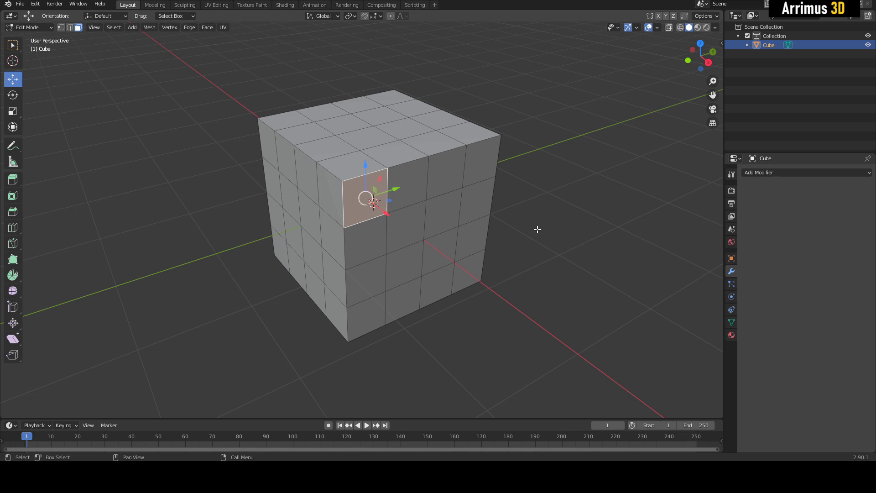
- Select the two-column, four-row block of faces along the front side's near corner again
shift+middle_drag(537, 229, 554, 251)
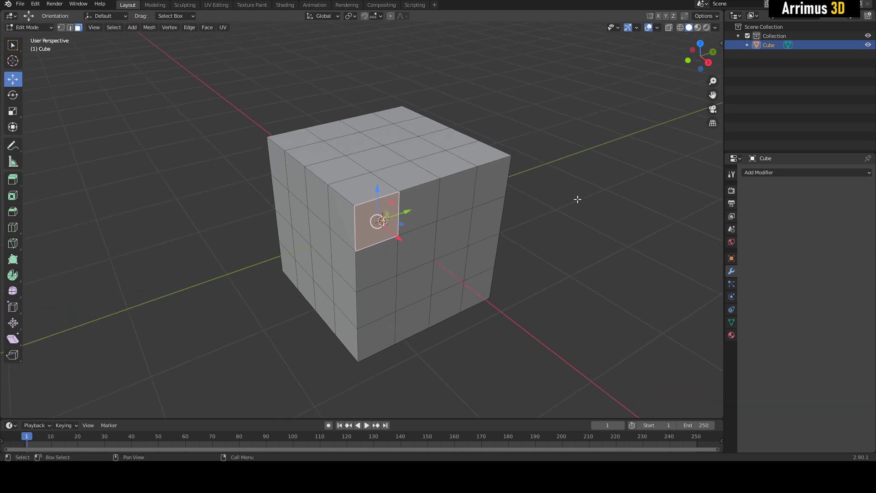
scroll(579, 230, up, 3)
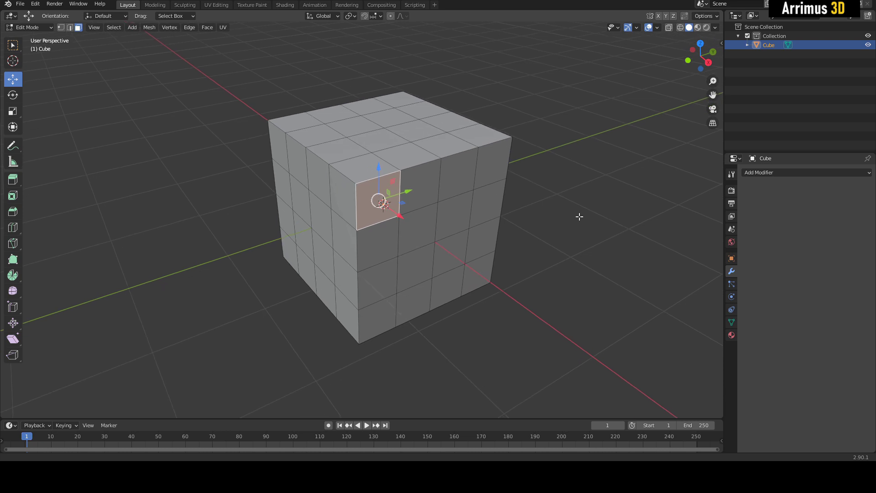
click(588, 240)
shift+middle_drag(552, 254, 535, 243)
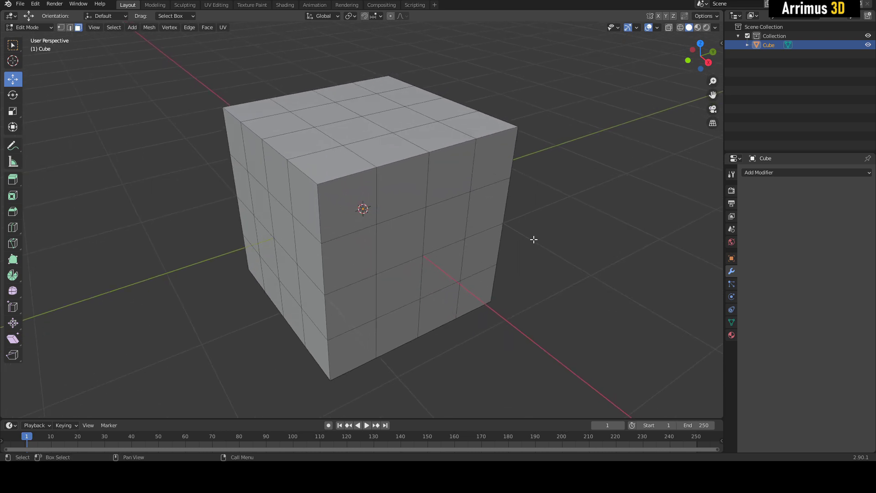
click(347, 200)
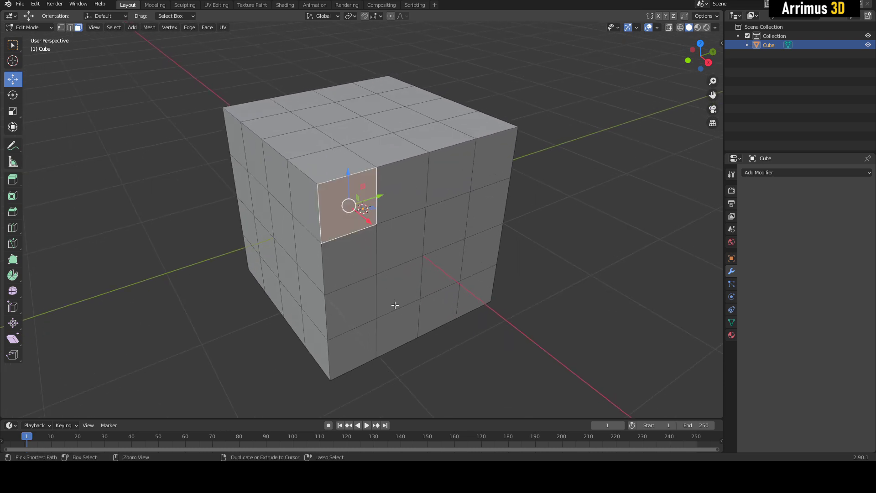
ctrl+click(401, 310)
- Extrude the selected face block outward and inset its front faces as one region
key(e)
click(433, 214)
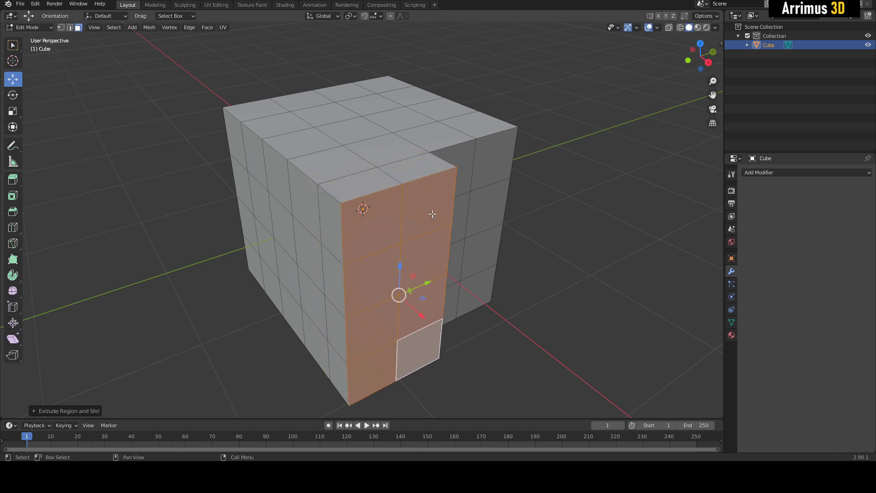
key(i)
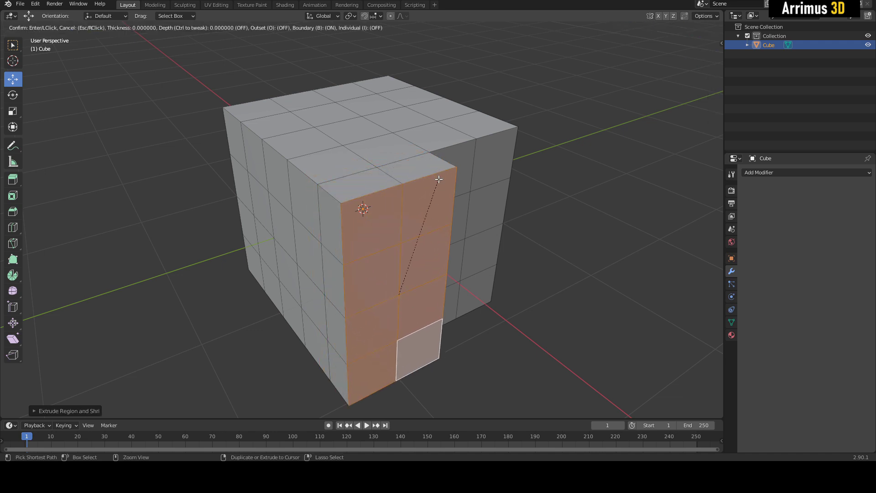
click(434, 192)
- Extrude the inset faces outward along their normals and inset the new front by about 0.07 m
middle_drag(500, 243, 441, 239)
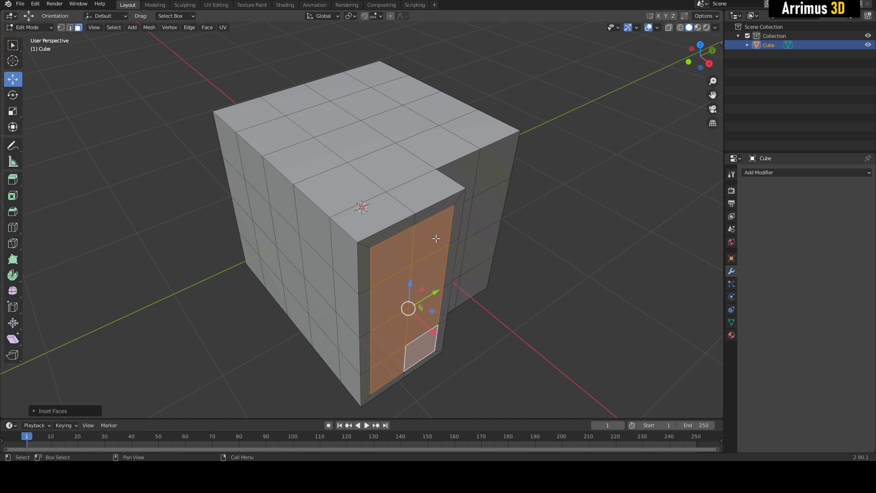
shift+middle_drag(436, 238, 430, 224)
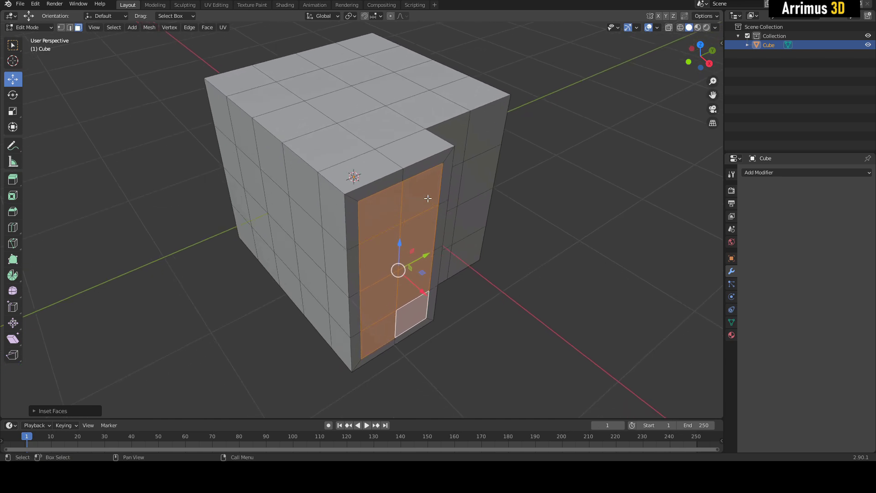
key(alt+e)
click(429, 186)
key(i)
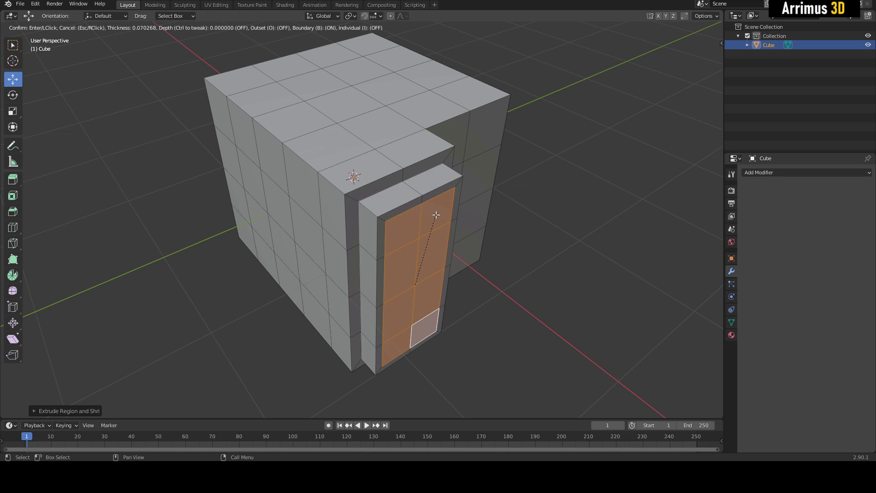
click(437, 216)
- Extrude the smaller front region outward as a third tier and inset its front faces
shift+middle_drag(436, 221, 433, 212)
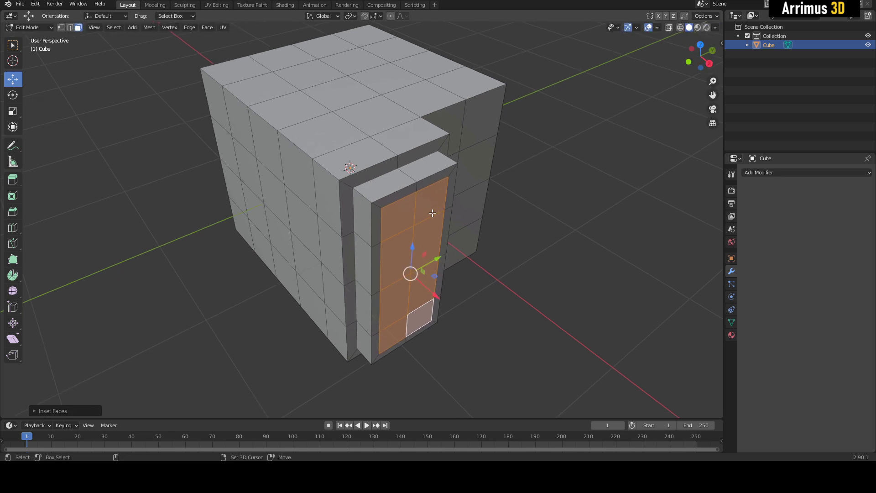
key(alt+s)
click(433, 210)
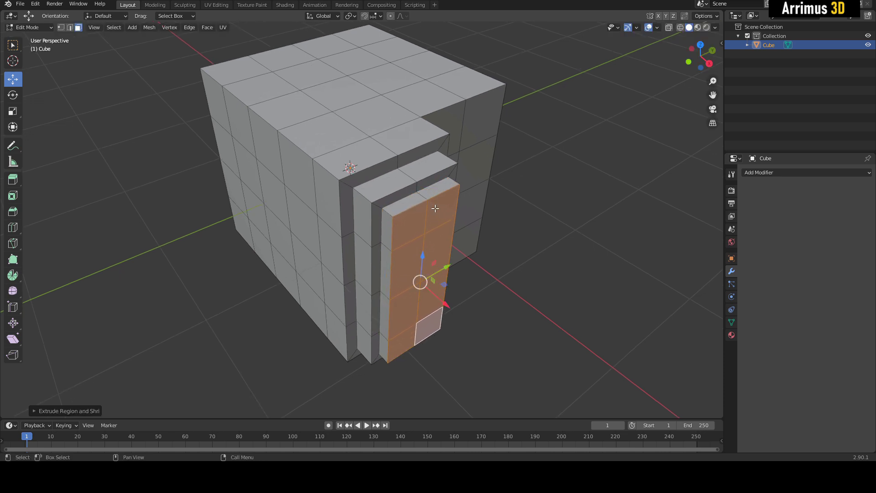
key(i)
click(438, 223)
- Undo the third tier's inset and extrusion and the second tier's front inset
scroll(517, 216, down, 1)
middle_drag(512, 229, 485, 245)
scroll(491, 229, up, 2)
key(ctrl+z)
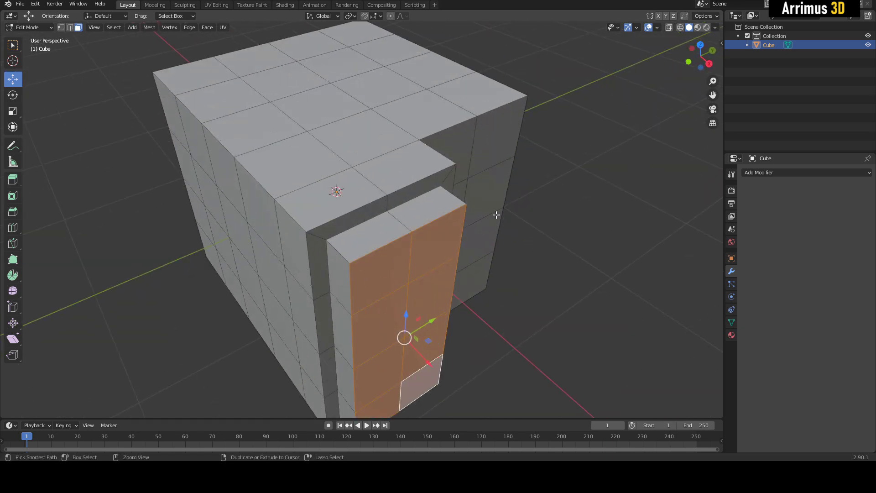
scroll(496, 214, down, 4)
middle_drag(497, 214, 449, 209)
scroll(449, 210, up, 3)
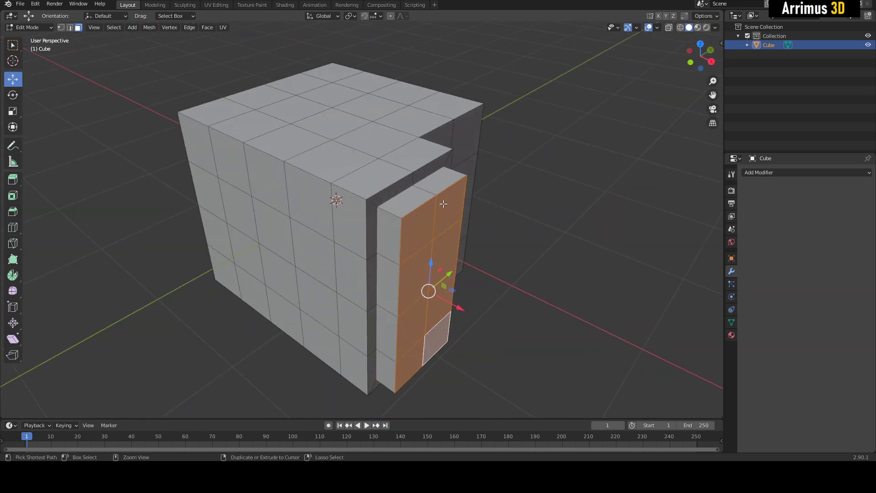
- Inset the second tier's front faces as one region and extrude them outward along their normals
key(i)
click(479, 226)
key(alt+s)
key(Escape)
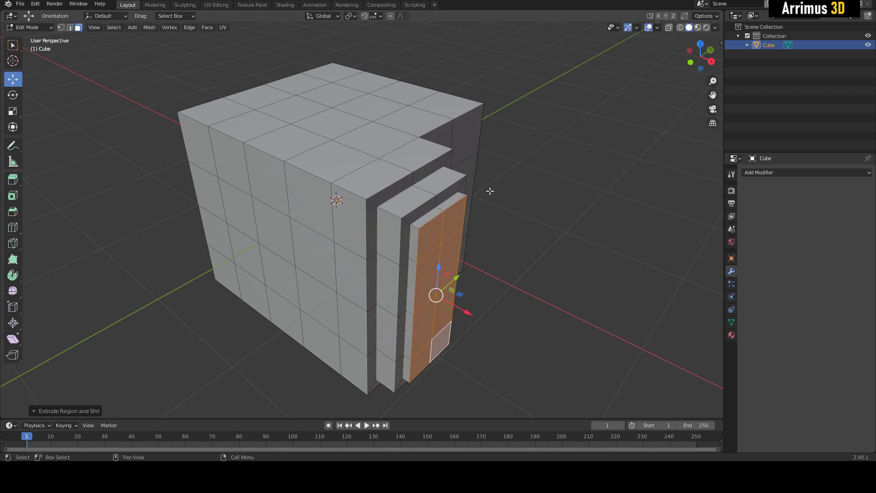
- Undo all the block's insets and extrusions back to the plain cube with the face block selected
key(ctrl+z)
key(ctrl+z)
key(ctrl+z)
key(ctrl+z)
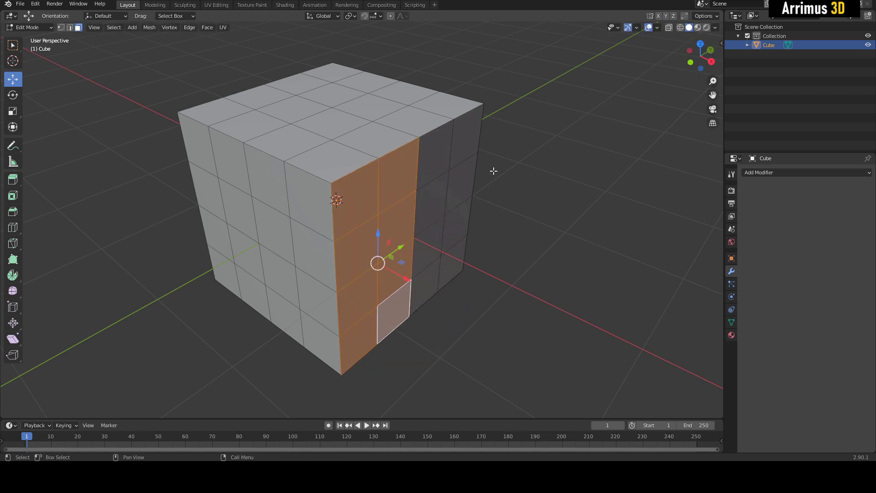
- Switch the cube to Object Mode and add a Subdivision Surface modifier set to Simple
scroll(455, 207, down, 2)
middle_drag(512, 186, 524, 205)
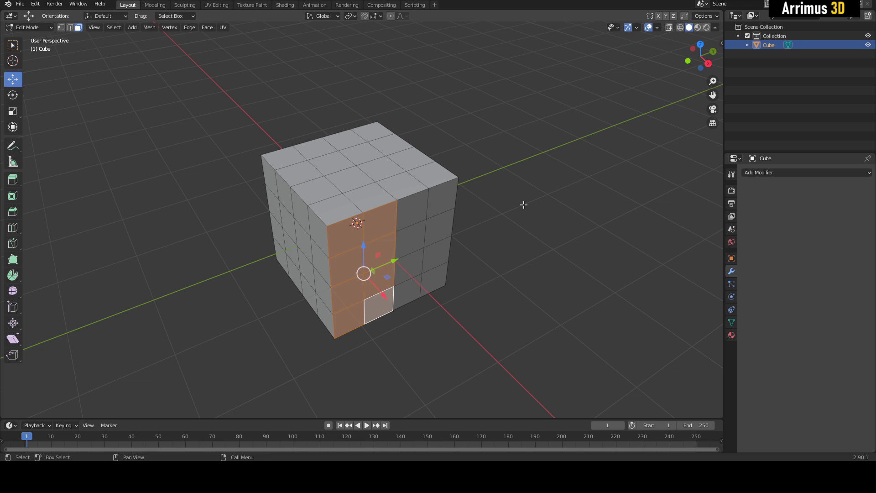
scroll(511, 196, up, 5)
key(Tab)
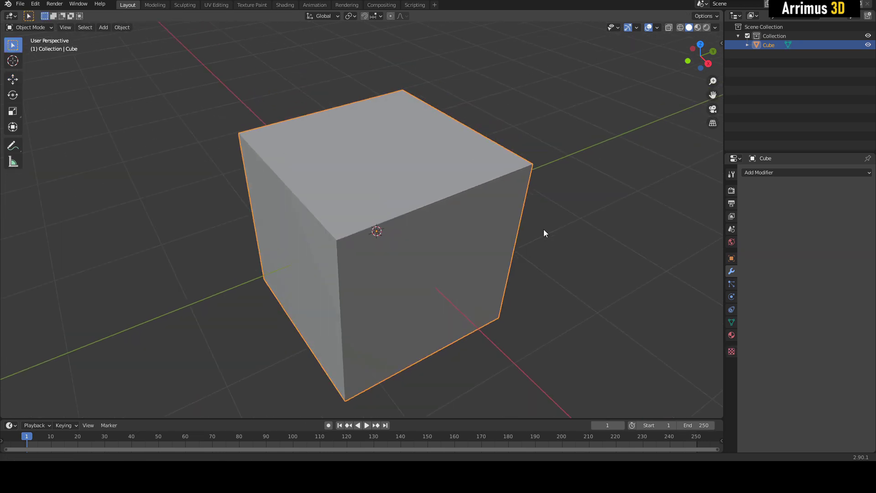
shift+middle_drag(616, 278, 579, 228)
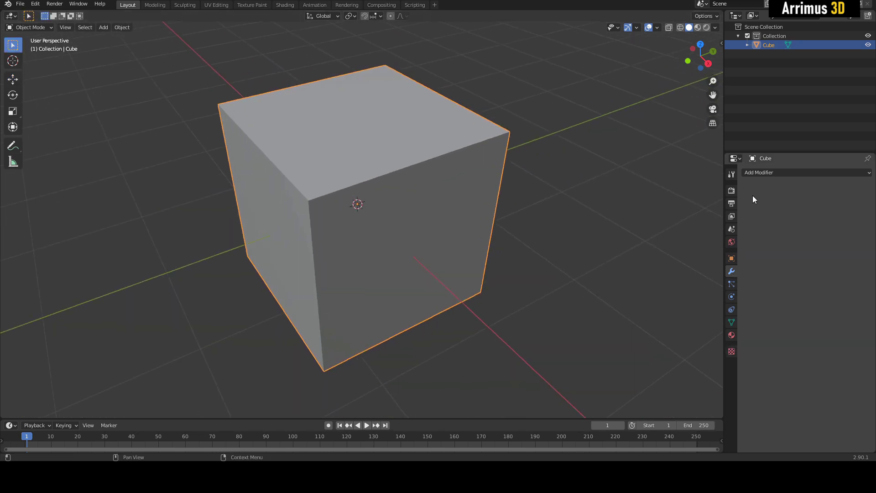
click(762, 173)
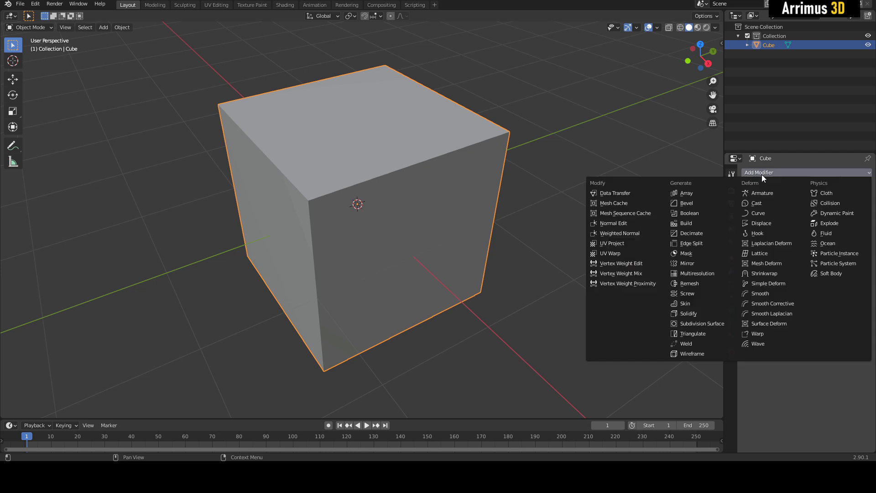
click(711, 323)
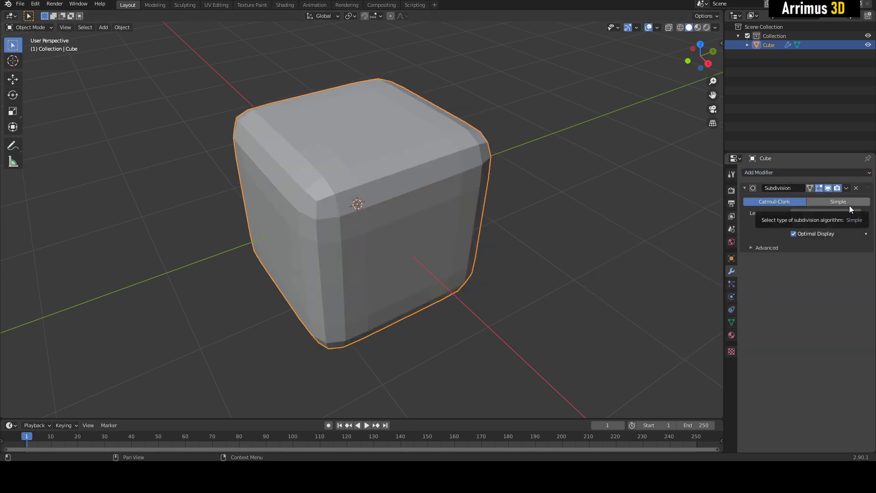
click(837, 203)
- Add a second Subdivision Surface modifier using Catmull-Clark and set its viewport levels to 2
shift+middle_drag(647, 196, 655, 209)
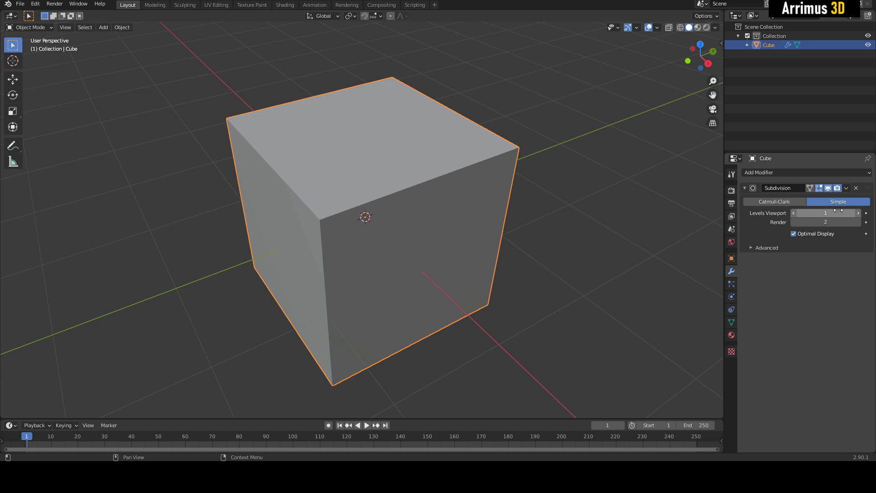
click(775, 172)
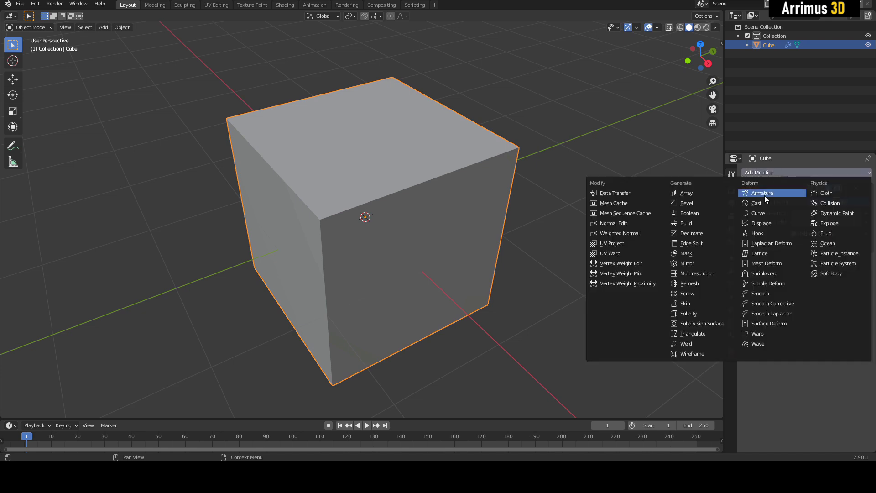
click(715, 323)
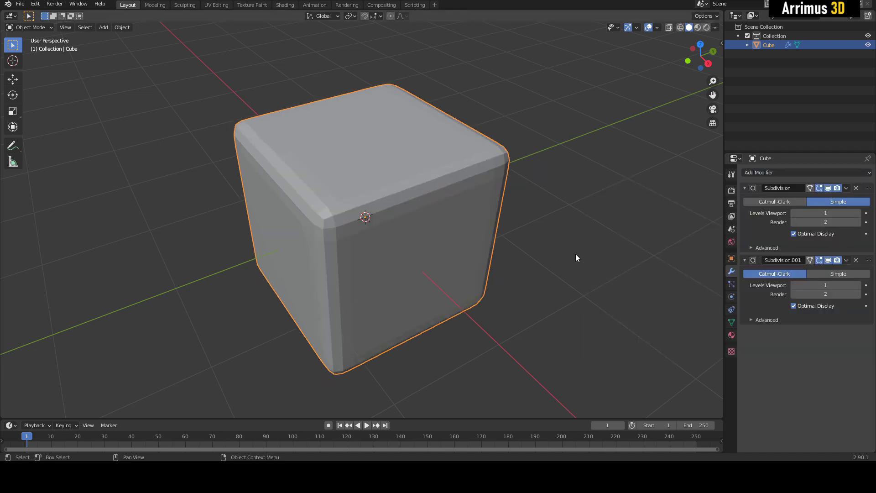
shift+middle_drag(576, 254, 631, 261)
click(858, 285)
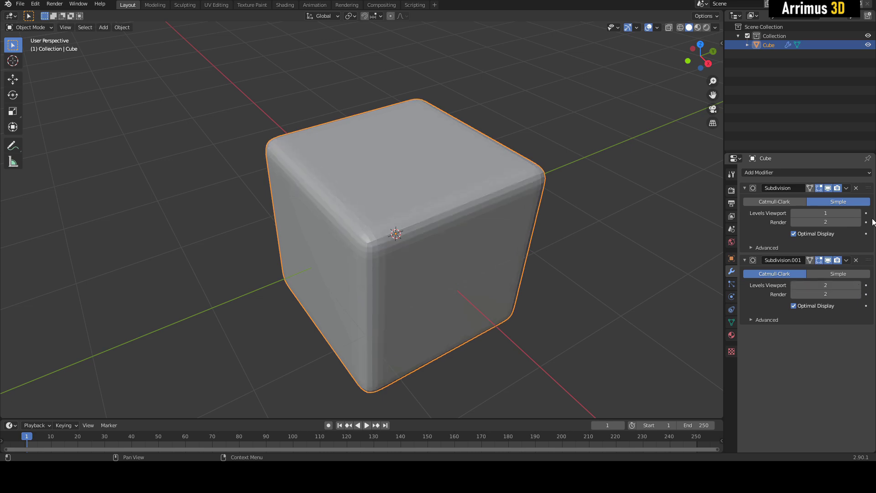
- Try viewport level 2 on the first Subdivision modifier, restore it to 1, and shade the cube smooth
click(858, 213)
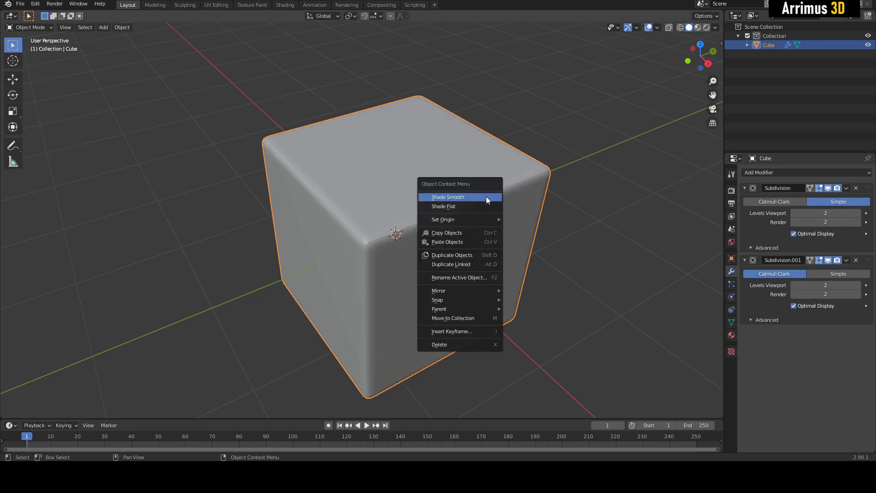
click(486, 196)
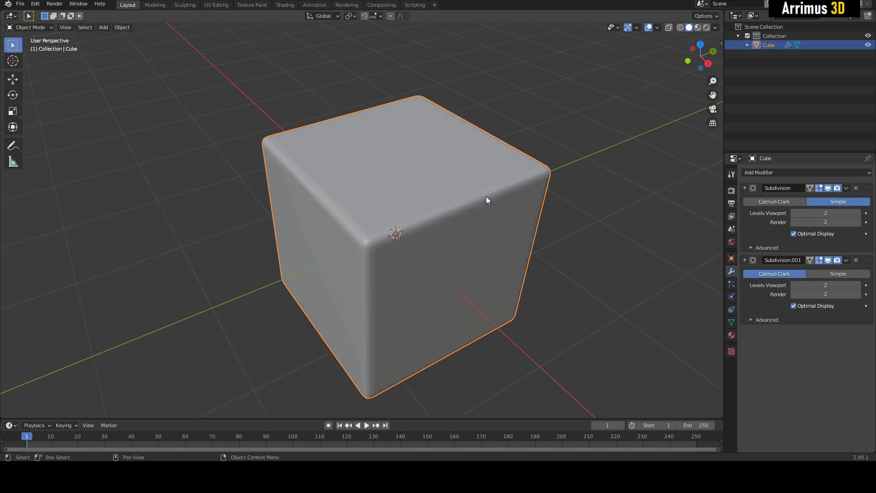
click(794, 213)
- Hide the floor grid, the Y axis line and the 3D cursor in the viewport overlays
scroll(600, 197, down, 2)
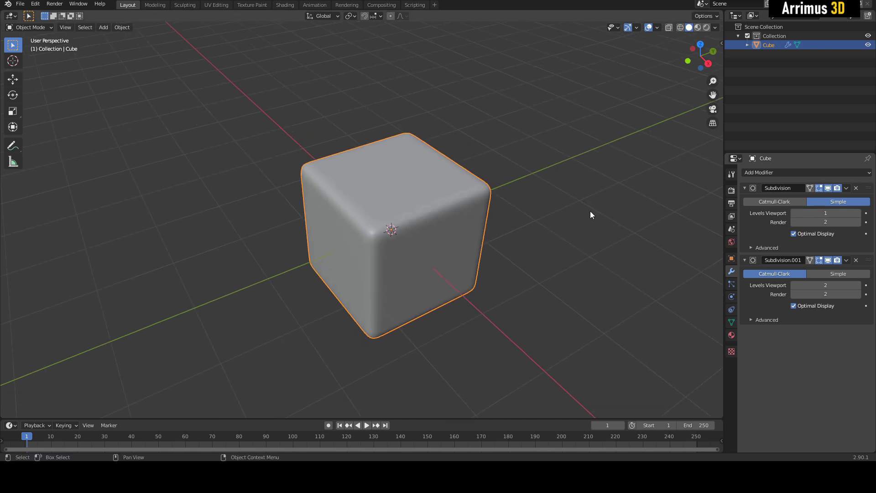
scroll(590, 211, down, 1)
middle_drag(593, 216, 533, 224)
scroll(533, 225, down, 2)
scroll(491, 252, up, 1)
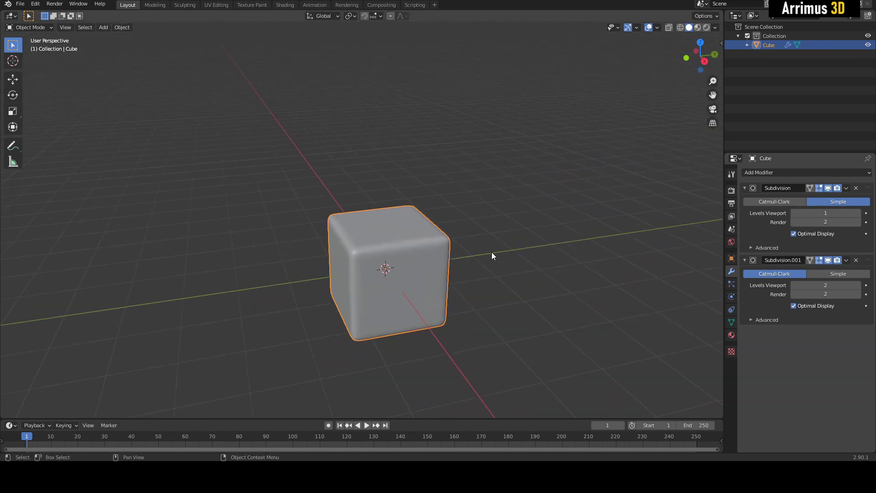
middle_drag(492, 253, 528, 253)
click(657, 28)
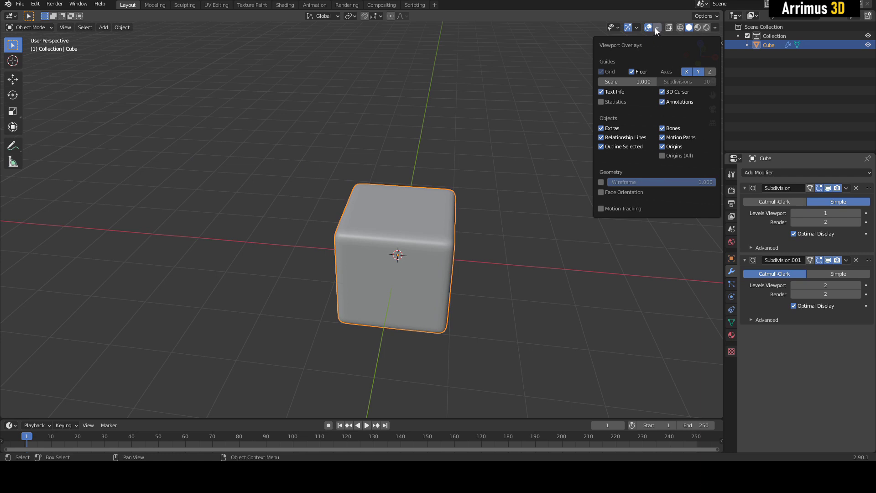
click(641, 71)
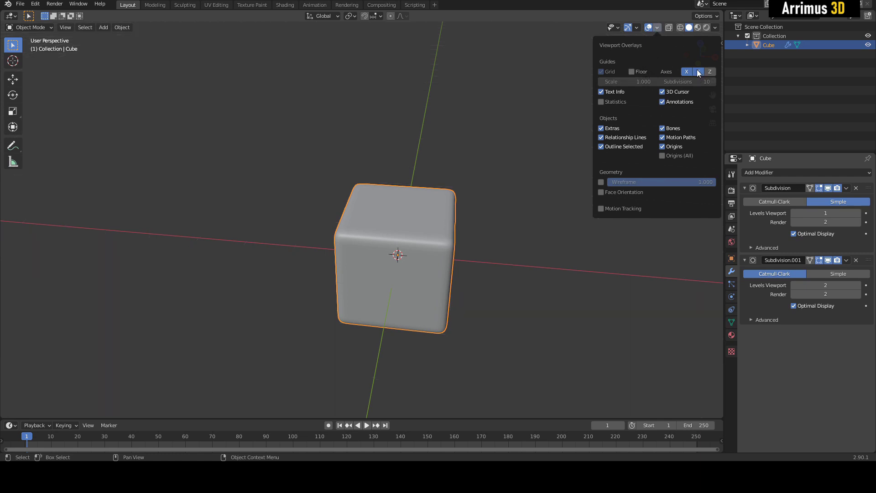
click(675, 92)
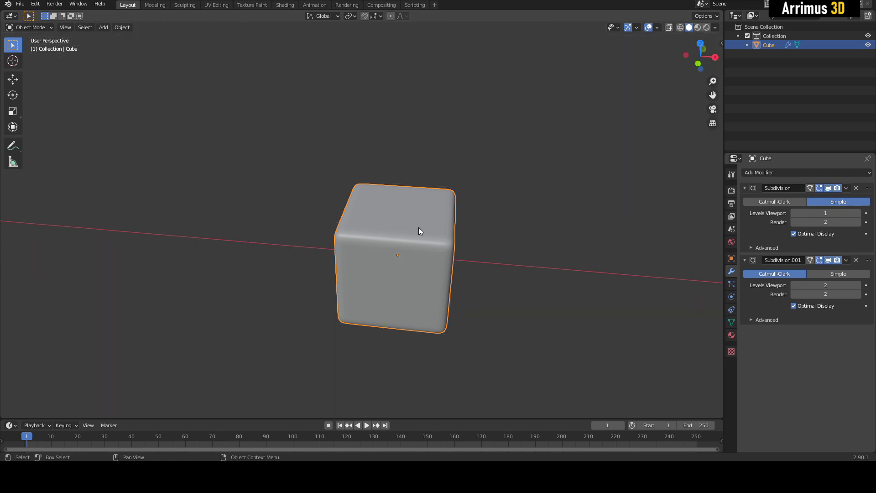
- Move the cube straight up above the X axis line and switch it to Edit Mode
scroll(421, 247, down, 2)
middle_drag(418, 227, 395, 228)
key(w)
drag(376, 234, 377, 136)
alt+middle_drag(400, 147, 493, 199)
scroll(439, 196, up, 2)
key(Tab)
scroll(466, 187, up, 2)
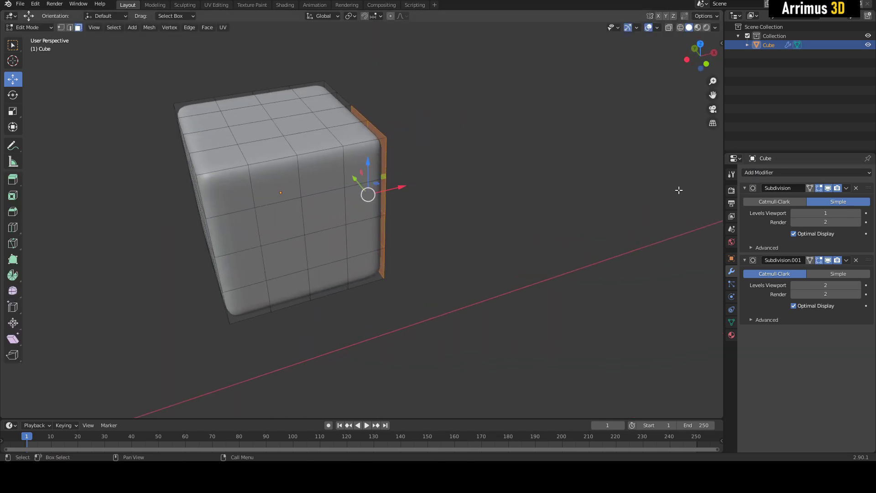
- Select the full-height column of faces beside the cube's near vertical edge
middle_drag(583, 178, 460, 203)
drag(460, 204, 471, 205)
middle_drag(471, 205, 385, 156)
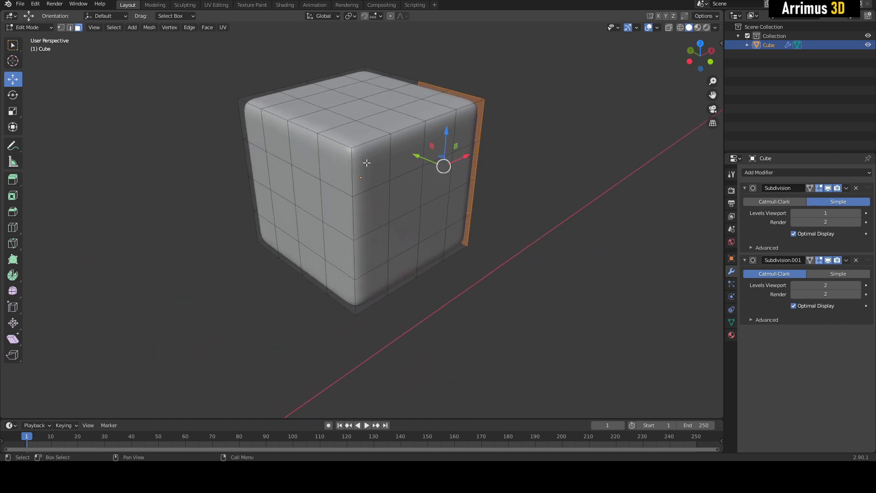
click(367, 163)
ctrl+click(382, 280)
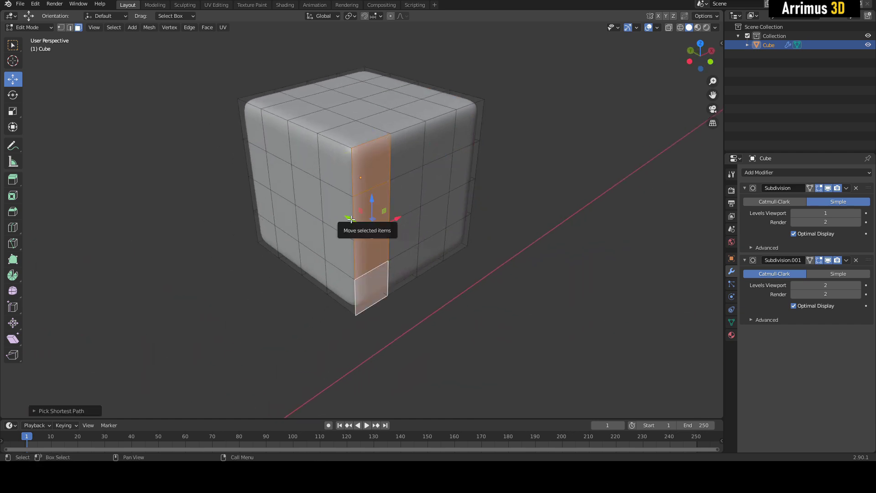
- Add a Mirror modifier with Bisect and Flip on the X axis, testing it with a trial move of the selected faces
click(770, 172)
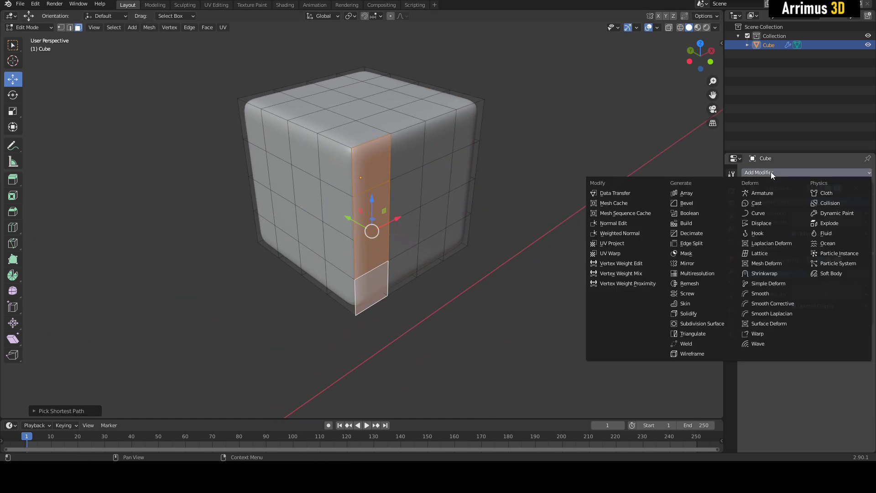
click(705, 263)
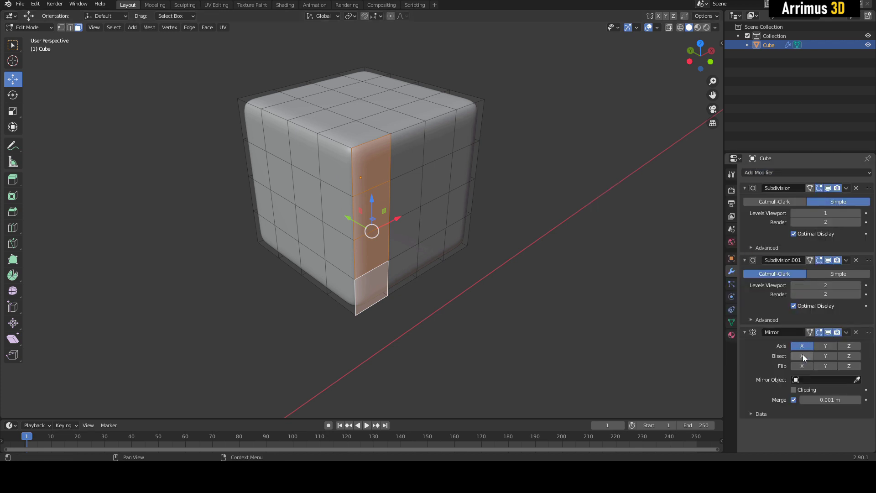
drag(363, 228, 382, 239)
drag(795, 359, 796, 366)
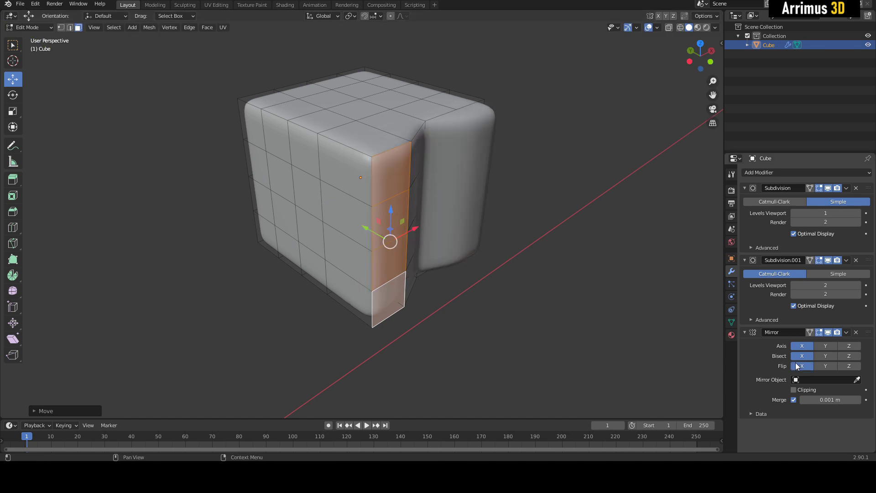
scroll(628, 205, up, 3)
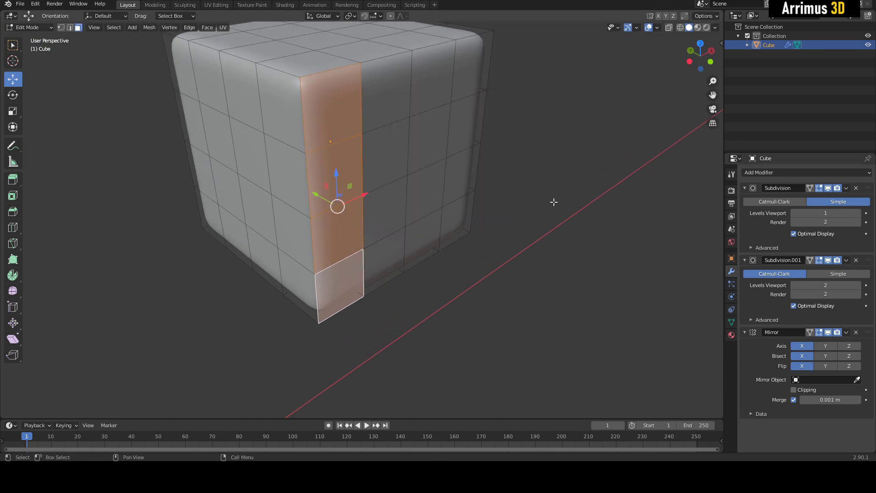
scroll(528, 227, down, 2)
alt+middle_drag(554, 203, 510, 222)
alt+middle_drag(461, 204, 502, 206)
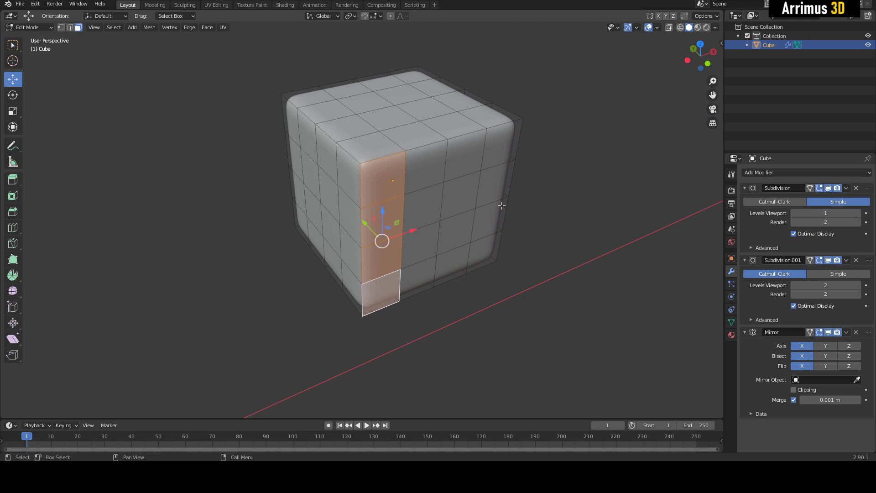
- Turn off the viewport display of the modifiers and select the two full-height face columns beside the cube's near vertical edge
key(alt+v)
click(501, 161)
middle_drag(436, 216, 418, 212)
scroll(437, 199, up, 2)
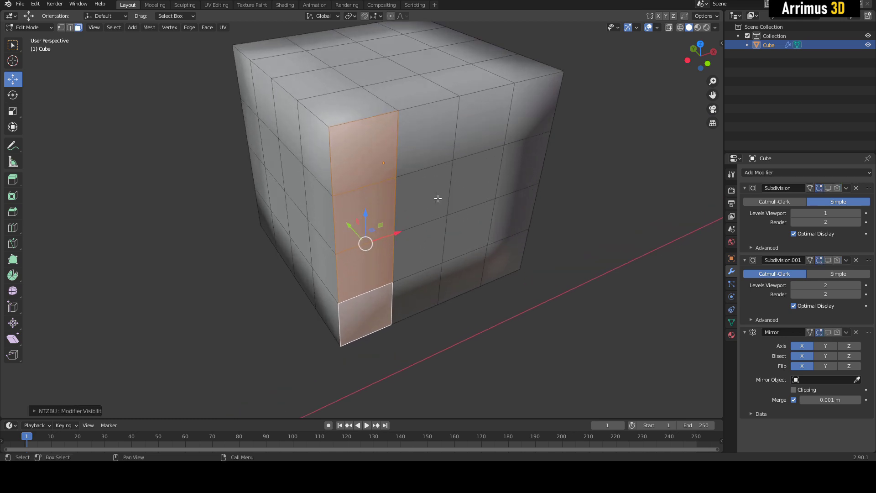
click(383, 172)
ctrl+click(425, 284)
middle_drag(424, 283, 421, 216)
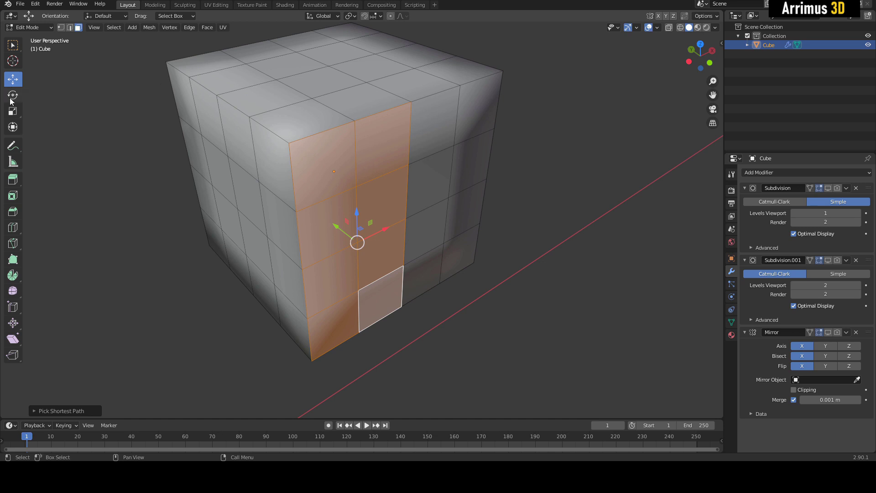
middle_drag(360, 168, 412, 176)
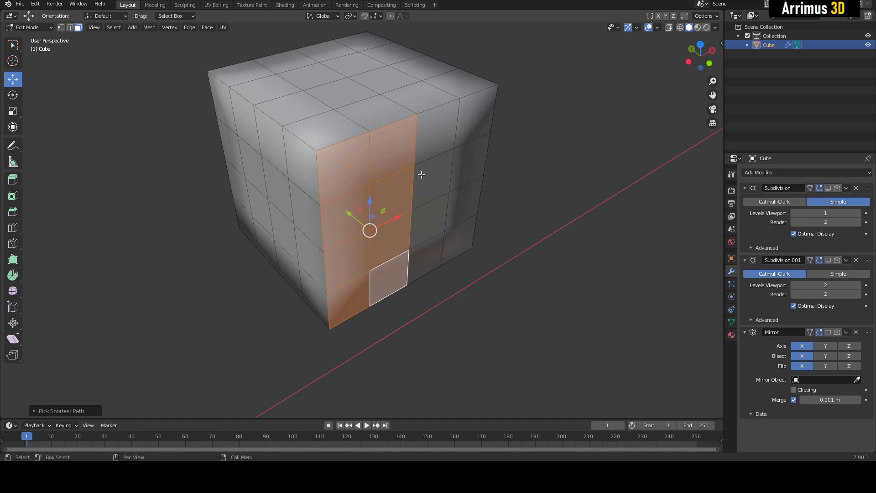
- Select the whole mesh, subdivide it once and clear the selection
key(a)
right_click(412, 158)
click(393, 158)
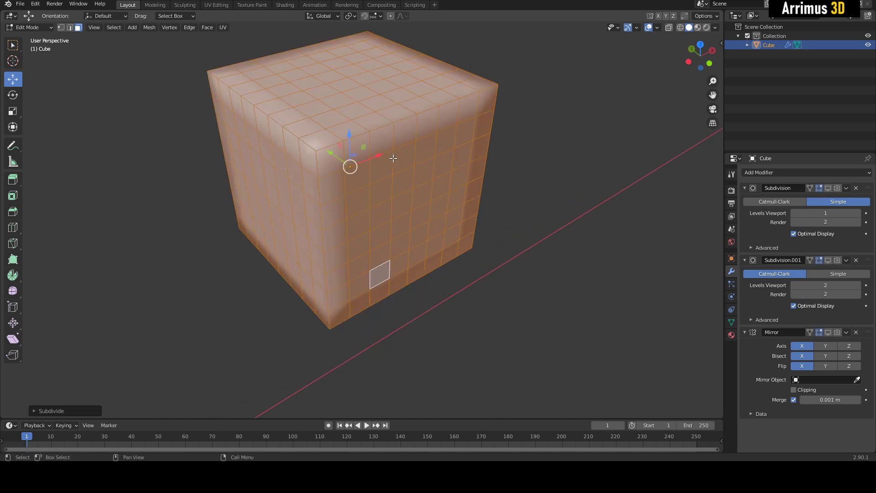
click(564, 173)
- Select a block of five by three faces reaching from the cube's near edge, and try extruding it inward along its normals
scroll(441, 172, up, 1)
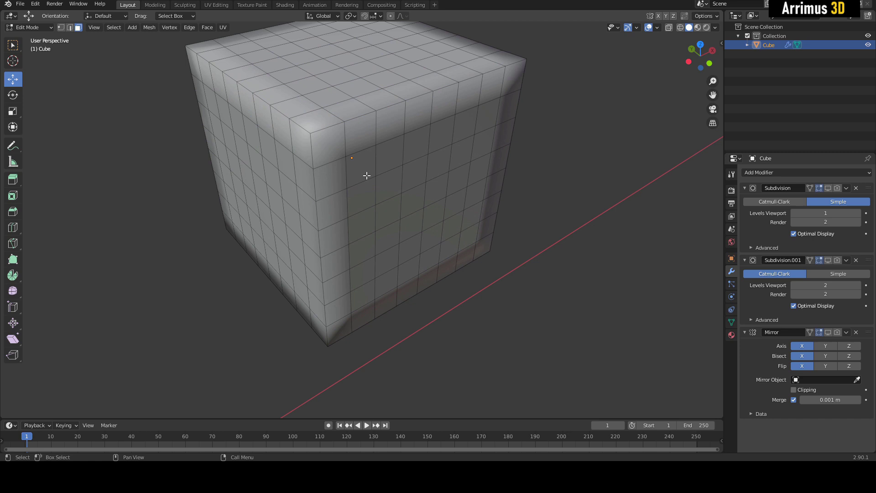
scroll(366, 175, up, 2)
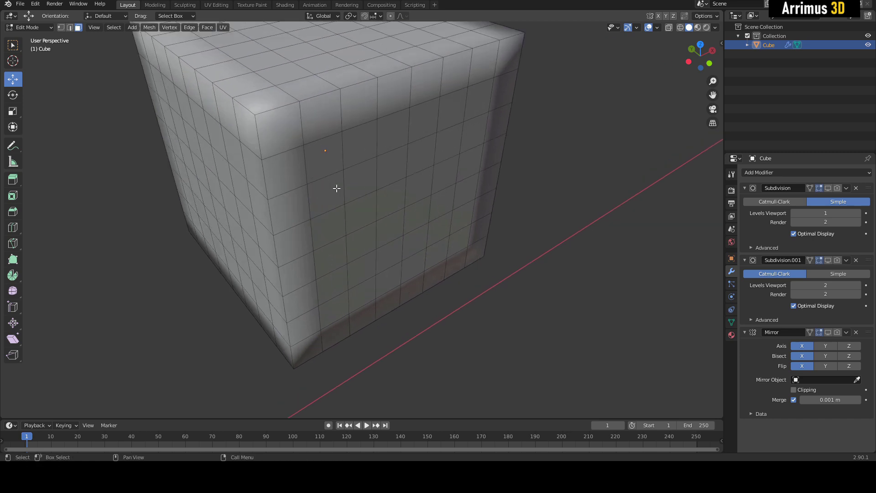
shift+middle_drag(311, 174, 314, 178)
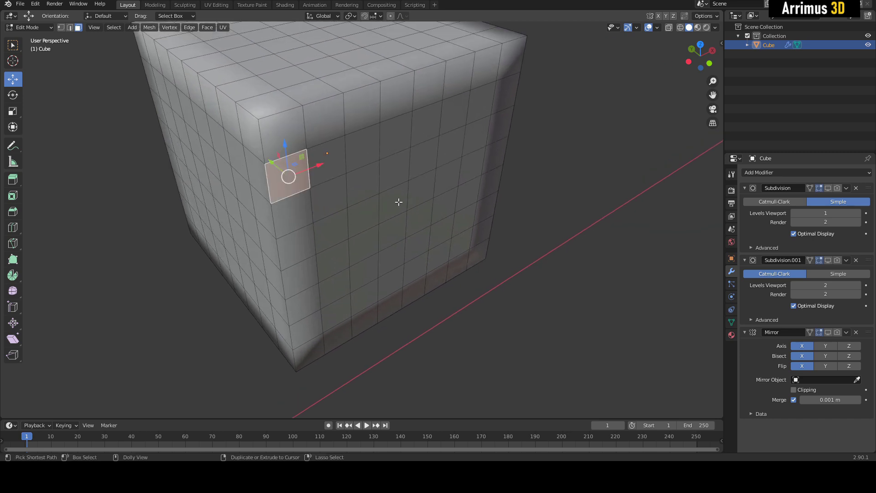
ctrl+shift+click(418, 195)
scroll(404, 181, up, 2)
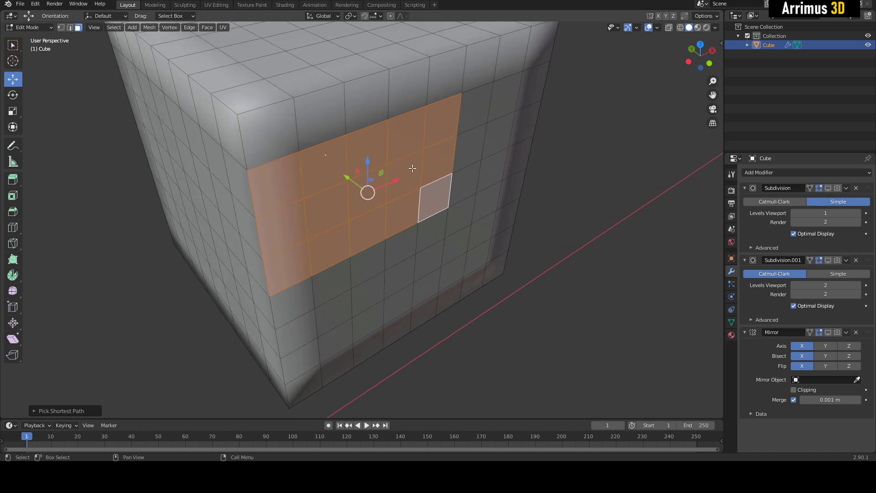
key(alt+s)
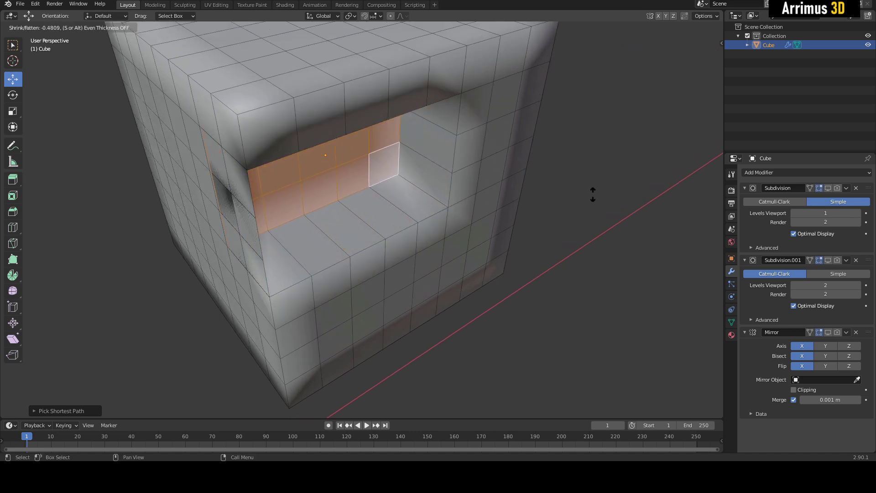
key(Escape)
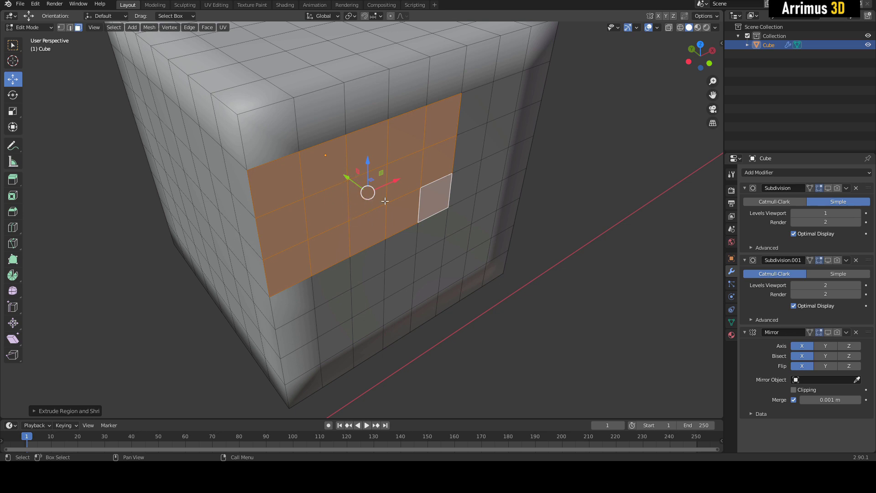
- Try extruding the selected face block with a rotation about the vertical axis, and switch to Object Mode with the modifiers displayed
middle_drag(384, 201, 401, 218)
scroll(400, 218, up, 1)
key(e)
drag(413, 237, 398, 237)
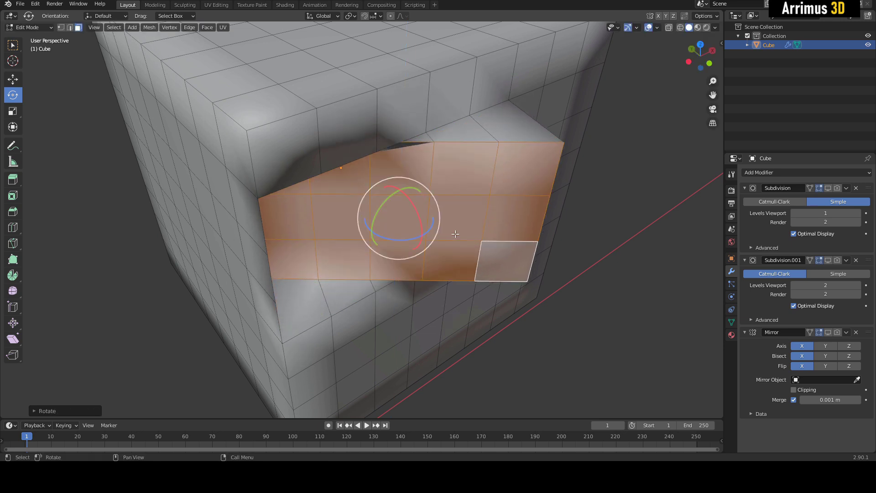
scroll(456, 187, down, 5)
key(Tab)
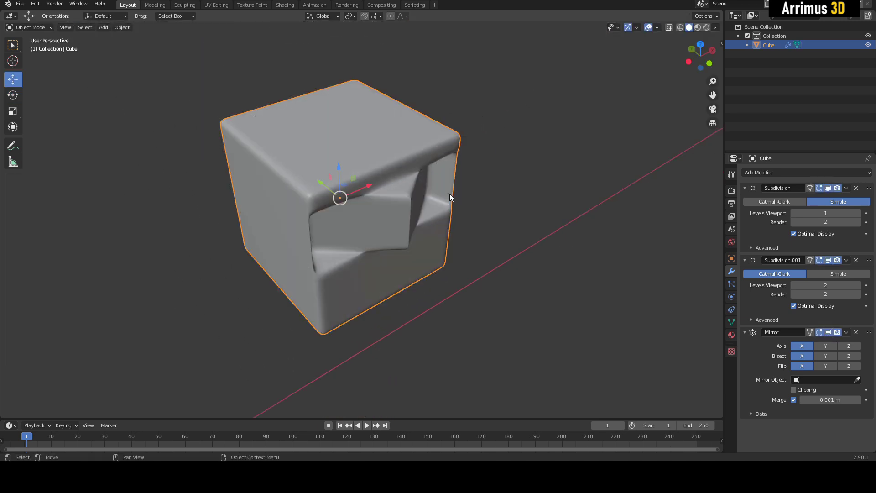
- Remove the Mirror modifier, return to Edit Mode and undo the rotated extrusion of the face block
middle_drag(450, 194, 418, 178)
scroll(319, 229, up, 2)
mouse_move(318, 229)
middle_down()
mouse_move(321, 191)
mouse_move(347, 201)
mouse_move(363, 183)
mouse_move(299, 206)
mouse_move(319, 216)
middle_up()
scroll(318, 216, up, 2)
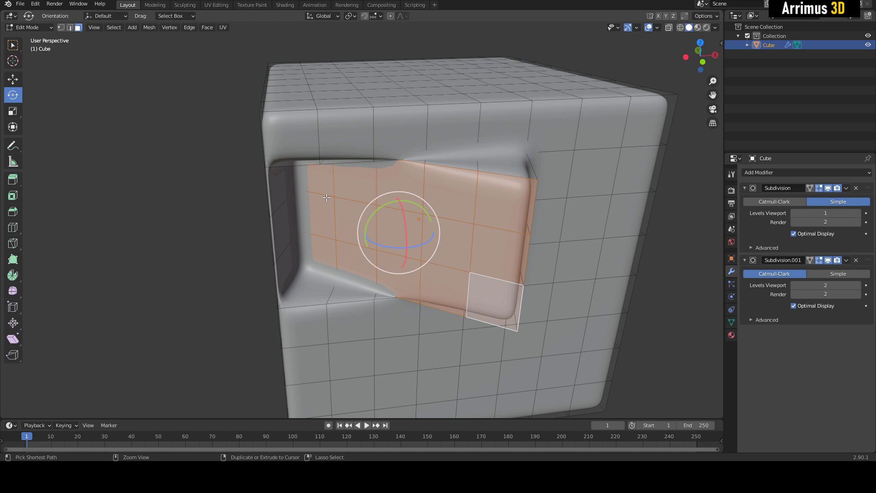
key(ctrl+z)
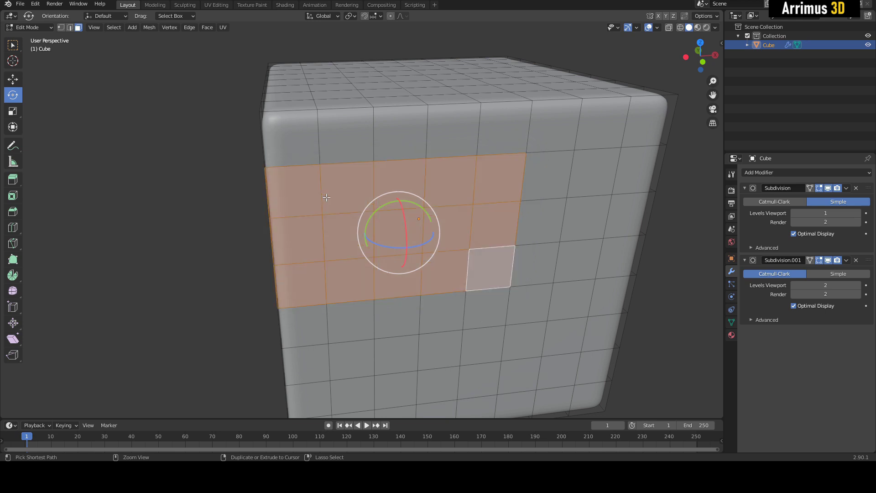
- Extend the selection around the near edge by a block of two by three faces, and inset all selected faces slightly
middle_drag(326, 197, 360, 202)
ctrl+click(343, 173)
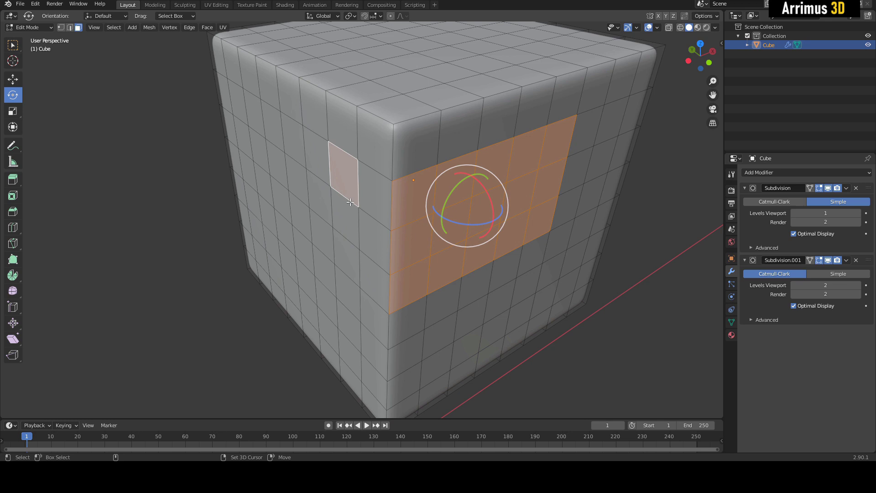
ctrl+click(369, 273)
middle_drag(449, 205, 534, 142)
key(i)
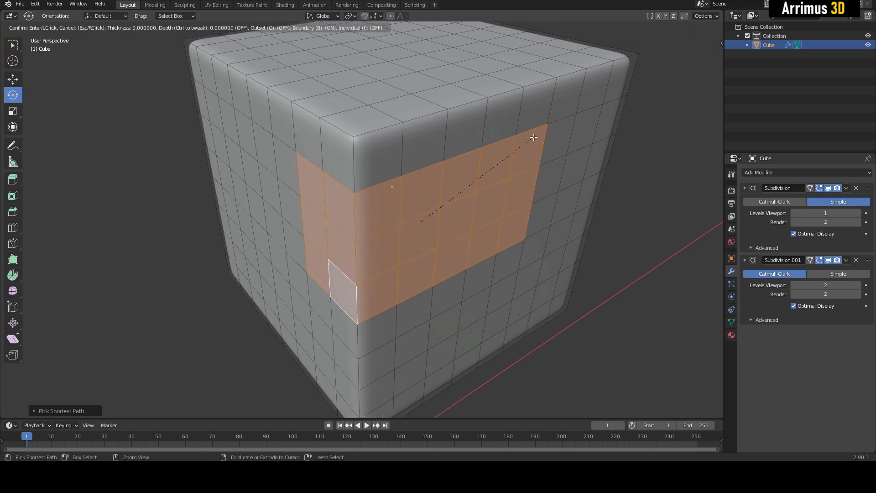
click(533, 145)
- Extrude the inset faces inward with a scale-down to form a recess around the cube's edge, and switch to Object Mode
key(shift+space)
key(s)
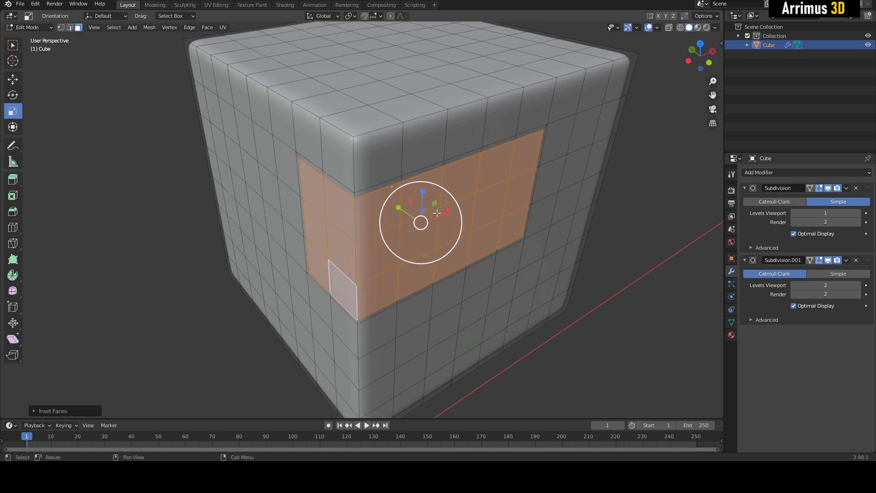
mouse_move(427, 225)
mouse_down()
mouse_move(422, 233)
mouse_move(425, 221)
mouse_up()
key(Tab)
scroll(507, 216, down, 5)
middle_drag(507, 215, 538, 200)
- Add a Mirror modifier to the recessed cube and enable Bisect and Flip on the X axis
click(765, 172)
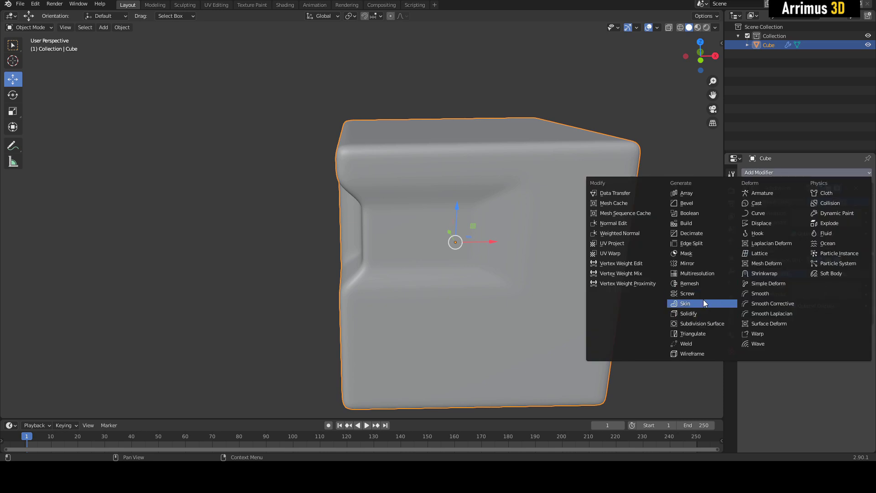
click(692, 264)
middle_drag(634, 246, 637, 296)
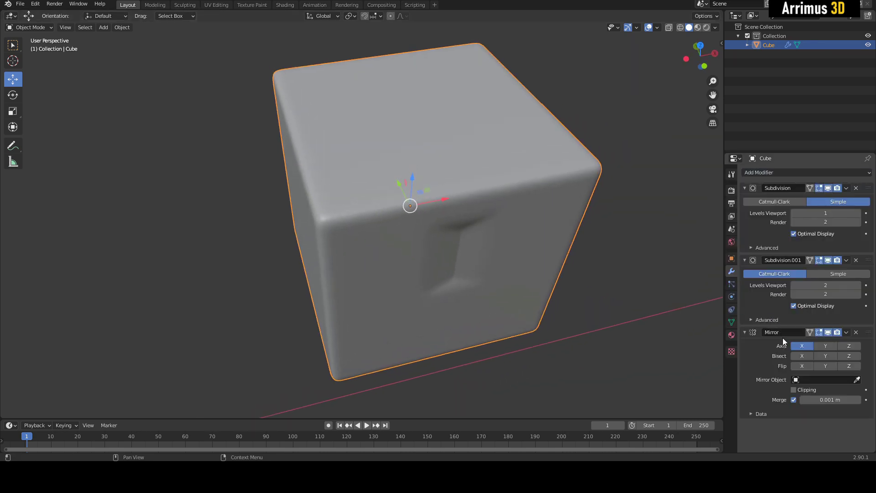
click(802, 366)
middle_drag(653, 328, 601, 283)
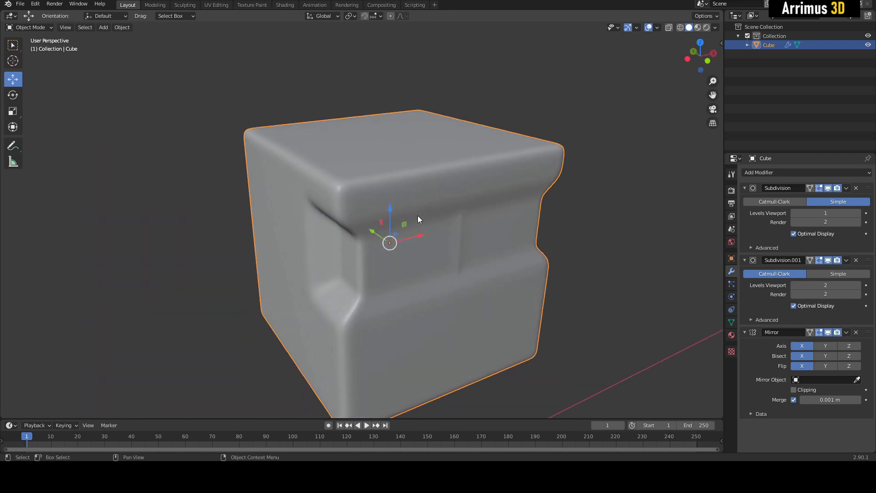
- Return to Edit Mode and move the recessed faces deeper into the cube
scroll(363, 216, up, 2)
middle_drag(336, 241, 411, 244)
key(Tab)
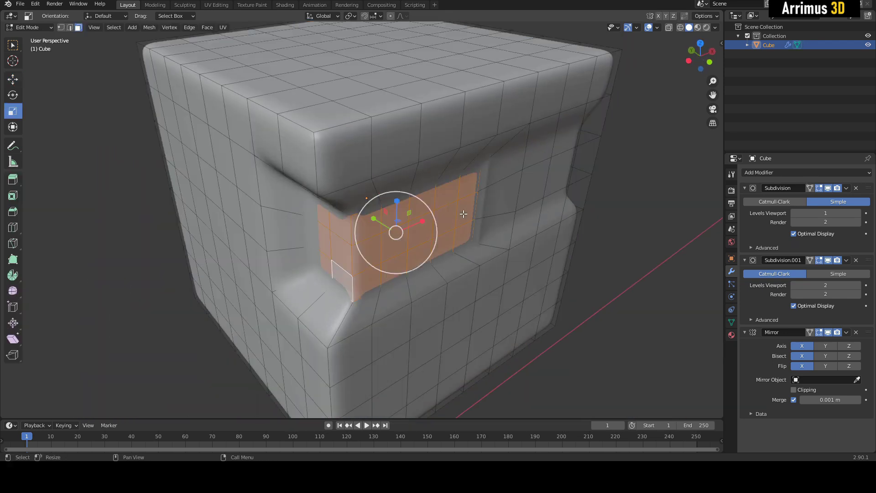
drag(376, 219, 416, 215)
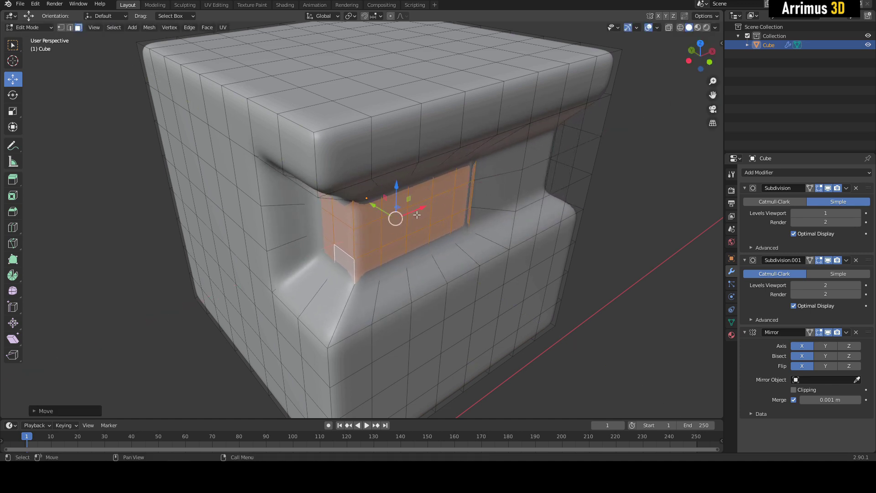
- Try extruding the recessed faces with a rotation
mouse_move(408, 218)
middle_down()
mouse_move(394, 215)
mouse_move(402, 206)
mouse_move(420, 217)
mouse_move(411, 234)
middle_up()
key(e)
drag(402, 240, 362, 239)
key(4)
- Examine the smoothed and mirrored shape with its rotated extrusion from several sides in Object Mode
scroll(394, 249, down, 3)
middle_drag(395, 251, 385, 164)
scroll(345, 147, up, 2)
scroll(336, 142, down, 3)
scroll(459, 177, down, 3)
middle_drag(297, 269, 370, 270)
scroll(378, 228, up, 1)
middle_drag(356, 310, 254, 219)
scroll(374, 266, down, 3)
scroll(322, 246, up, 3)
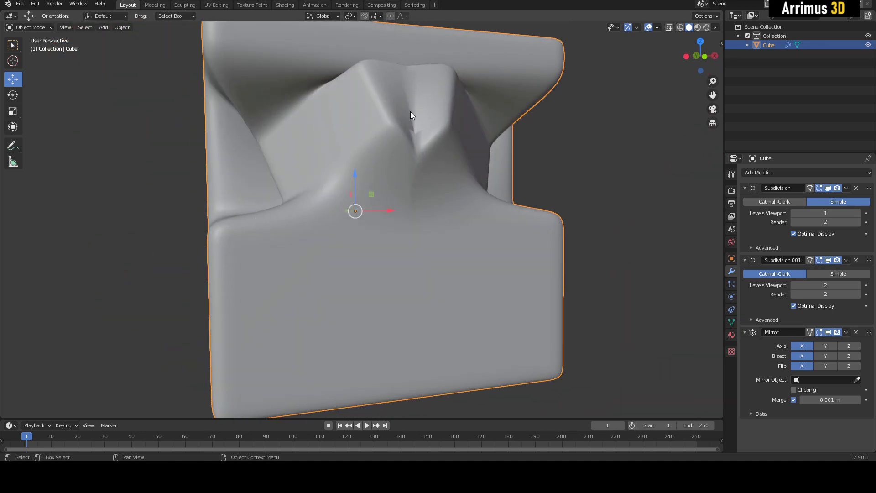
scroll(357, 161, down, 4)
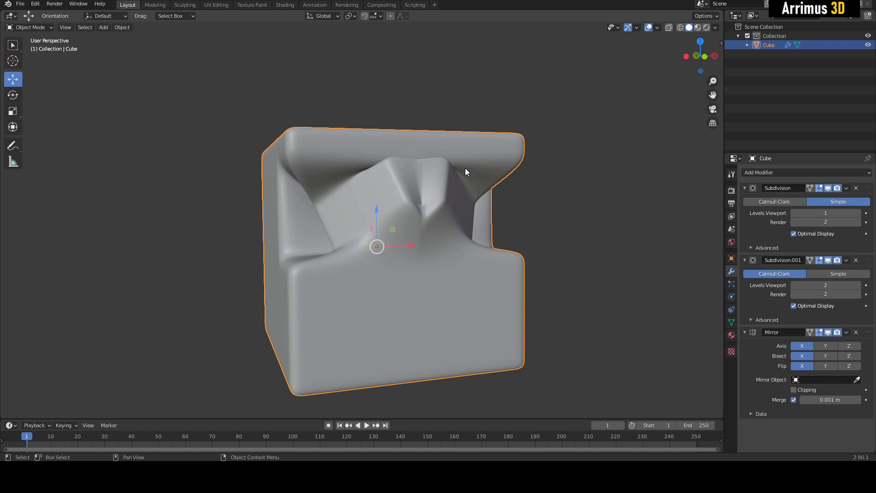
- Undo the rotated extrusion of the recessed faces
key(ctrl+z)
key(ctrl+z)
middle_drag(371, 196, 490, 141)
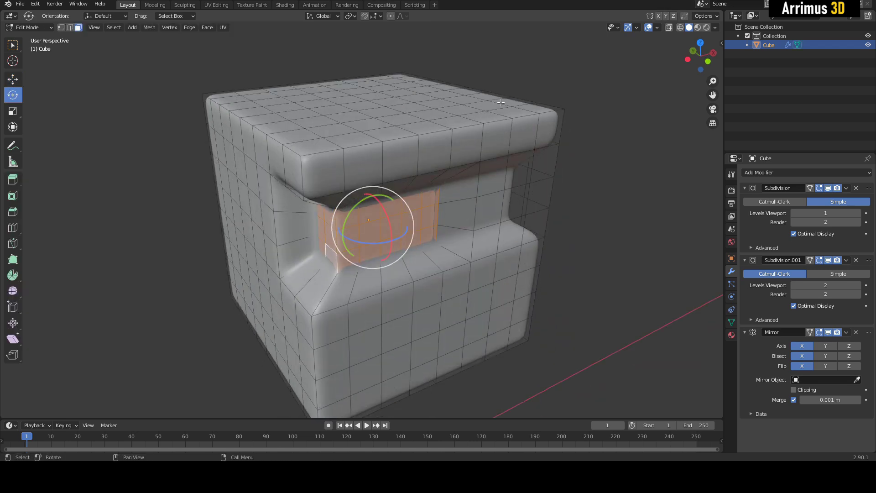
- Turn off the modifiers' viewport display and select a block of three by three faces on the recess's back wall
scroll(406, 187, up, 3)
shift+middle_drag(436, 203, 435, 192)
key(q)
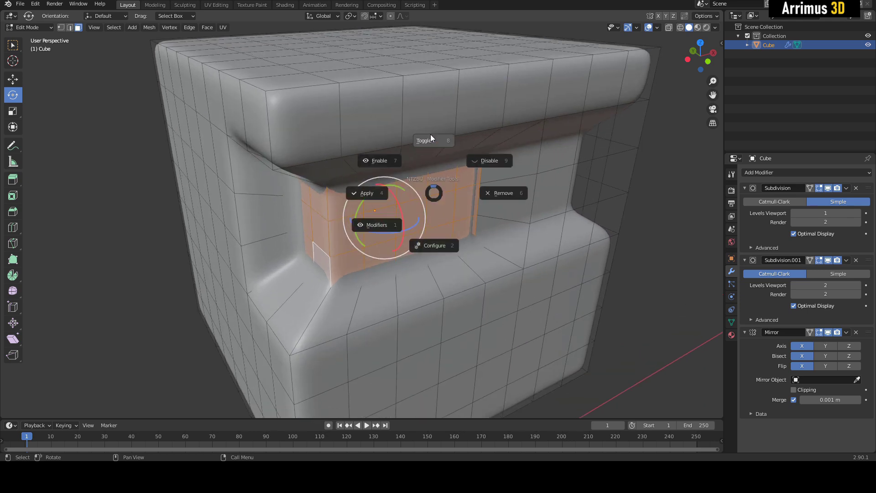
click(431, 137)
key(w)
click(467, 173)
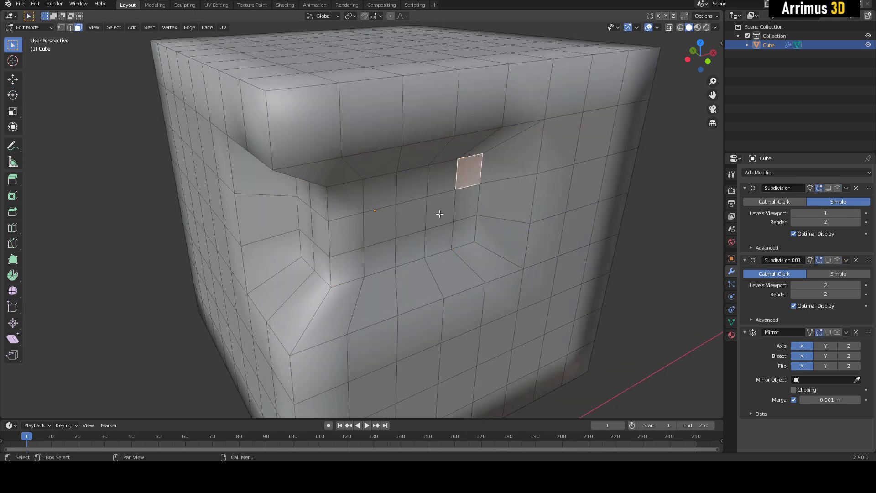
ctrl+shift+click(407, 246)
shift+middle_drag(484, 170, 434, 185)
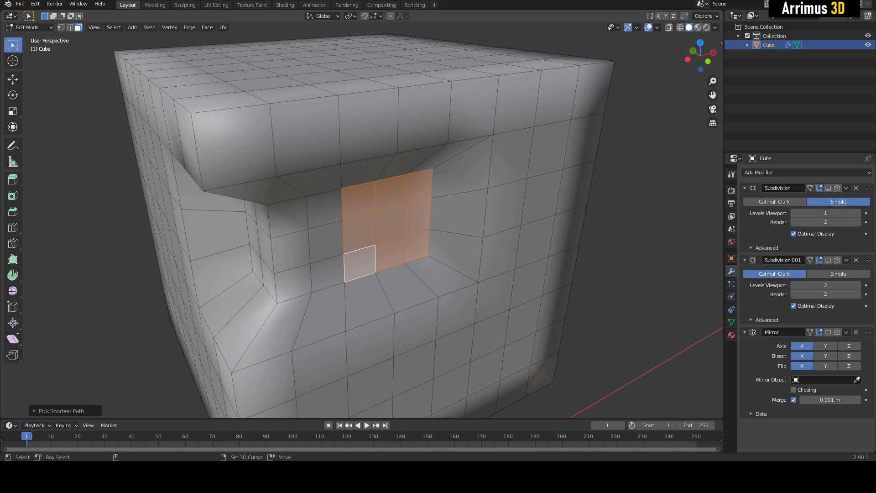
- Extrude the three-by-three faces on the recess's back wall in place and rotate them about Z
key(shift+e)
right_click(418, 191)
scroll(394, 218, up, 2)
key(e)
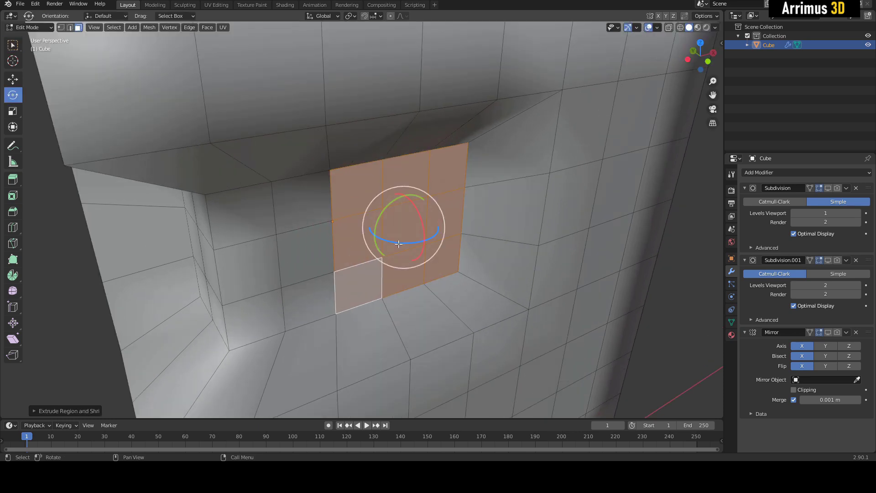
drag(399, 242, 421, 204)
- Turn on the modifiers' viewport display and check the rotated extrusion in Object Mode
key(Tab)
key(alt+v)
click(448, 166)
scroll(448, 163, down, 3)
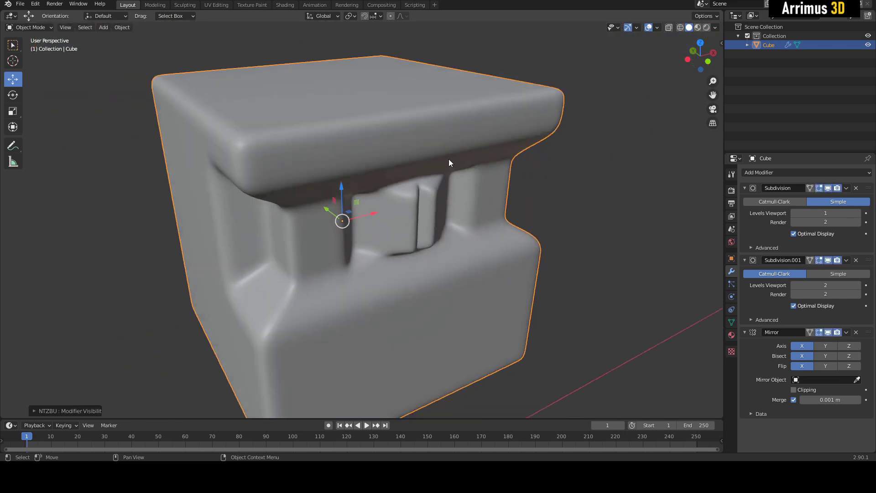
middle_drag(449, 163, 404, 179)
scroll(402, 192, up, 2)
- Extend the rotated faces along X to the mirror seam and check the smoothed shape
key(Tab)
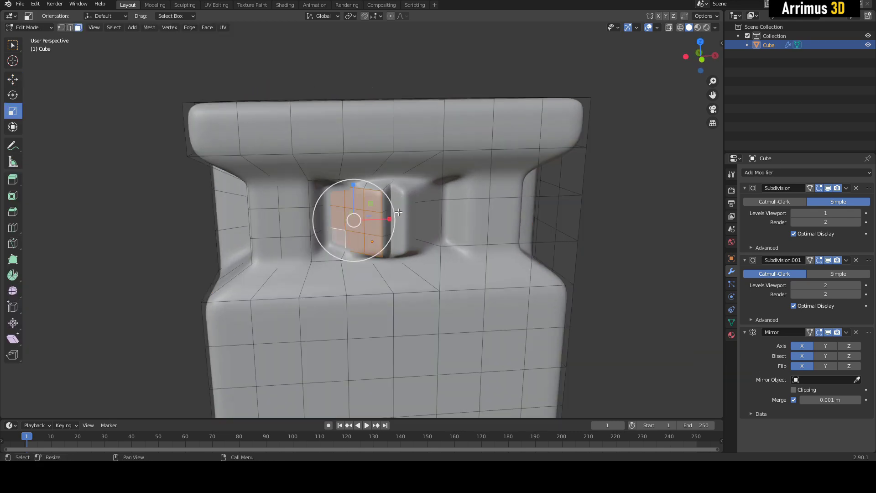
mouse_move(386, 221)
mouse_down()
mouse_move(361, 220)
mouse_move(403, 224)
mouse_up()
key(Tab)
mouse_move(408, 230)
middle_down()
mouse_move(431, 202)
mouse_move(420, 228)
middle_up()
scroll(420, 227, up, 1)
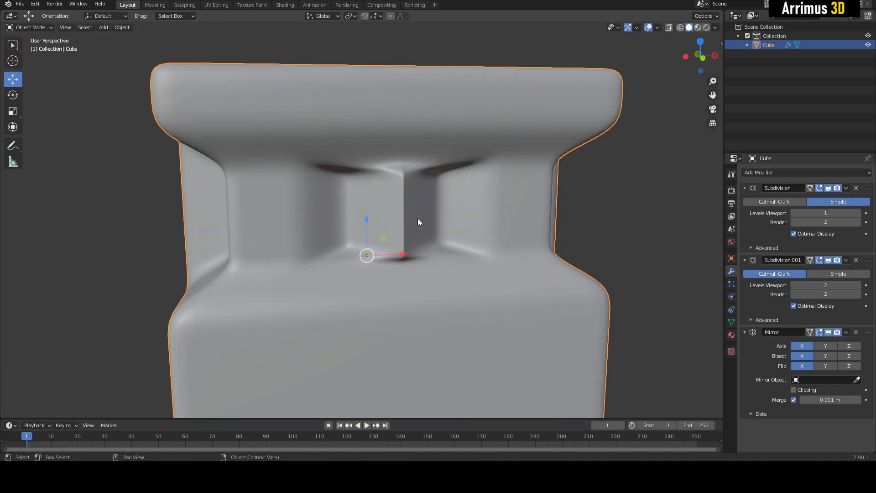
- Adjust the extruded faces along X and flatten them vertically into a low band
key(Tab)
drag(409, 212, 398, 209)
drag(374, 177, 374, 203)
key(Tab)
mouse_move(441, 219)
alt+middle_down()
mouse_move(489, 229)
mouse_move(447, 224)
mouse_move(437, 208)
alt+middle_up()
scroll(437, 208, up, 2)
- Rotate the flattened band of faces and shift it along X toward the mirror seam
key(Tab)
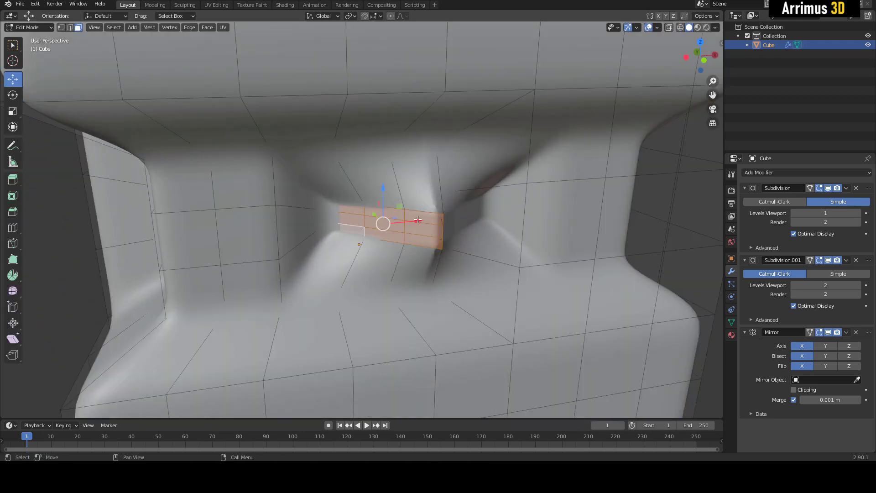
drag(409, 220, 424, 208)
key(e)
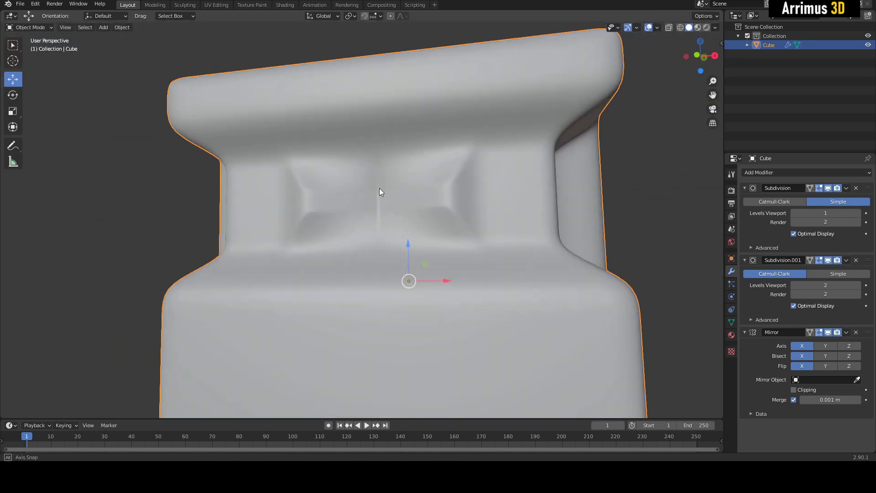
middle_drag(379, 188, 422, 215)
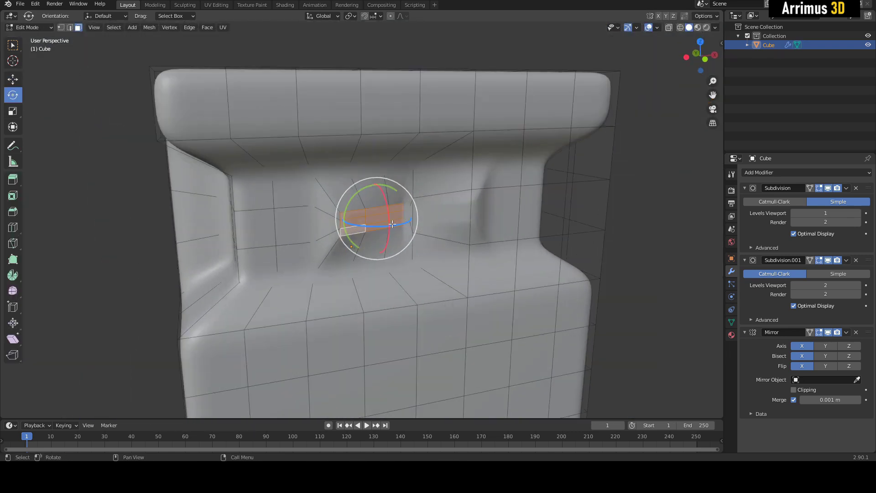
key(w)
drag(401, 219, 412, 215)
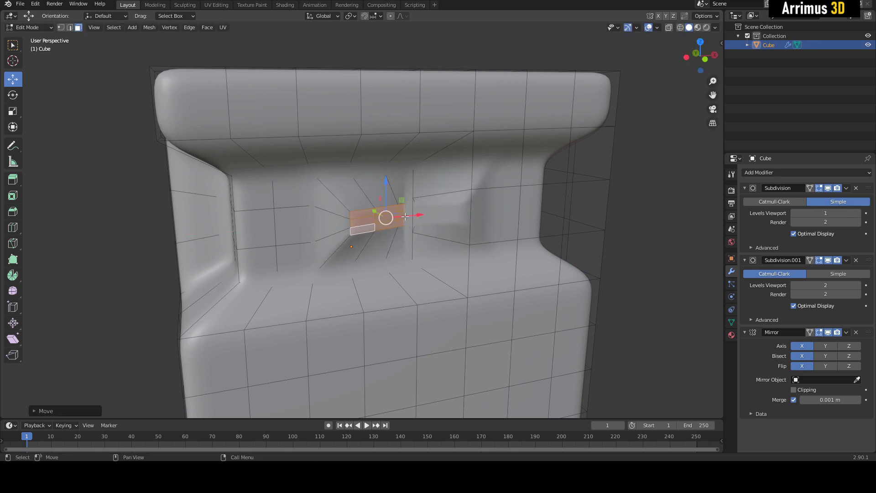
- Push the middle row of faces on the recess's back wall inward along their normals to cut a narrow slot
scroll(456, 218, up, 7)
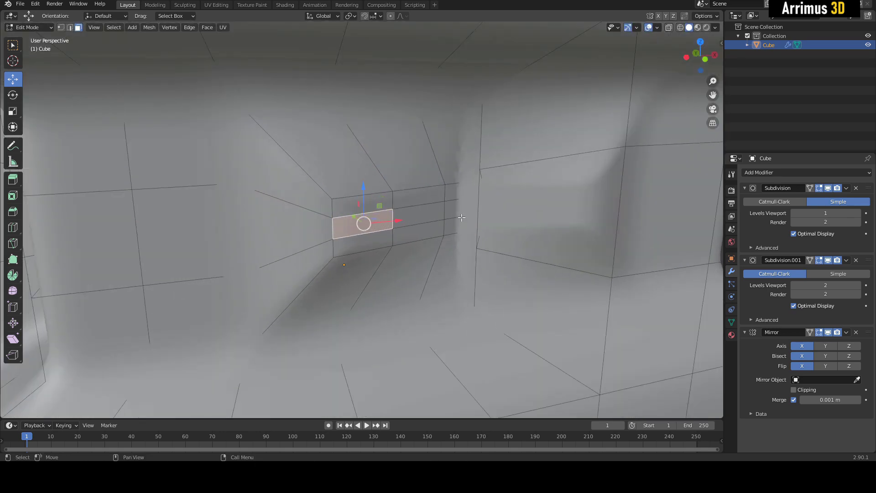
ctrl+click(456, 207)
scroll(461, 211, up, 1)
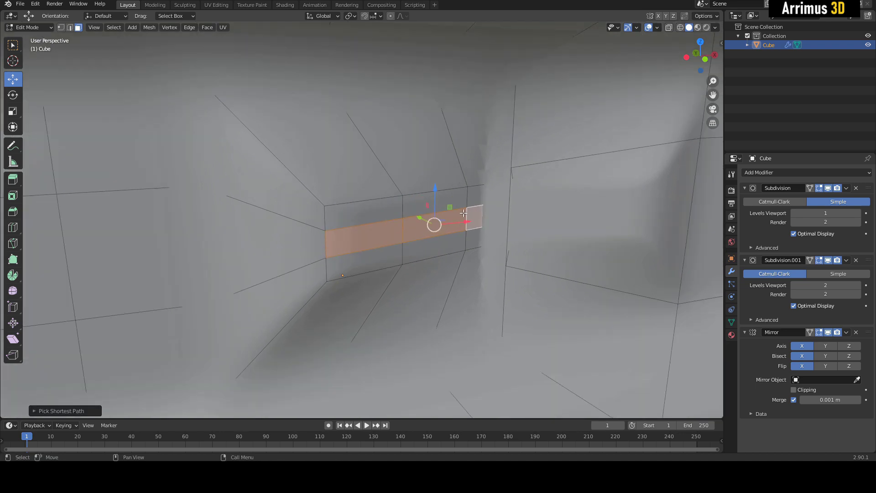
key(alt+s)
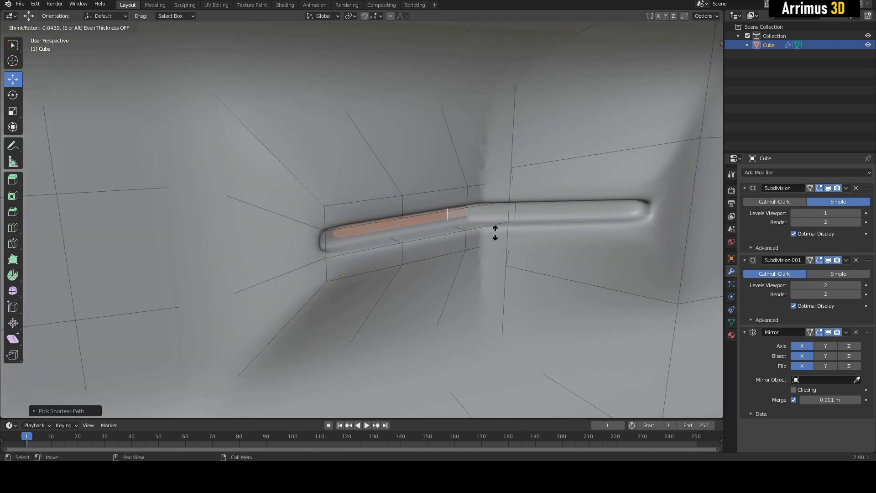
click(505, 242)
key(Tab)
scroll(506, 245, down, 7)
middle_drag(506, 244, 428, 218)
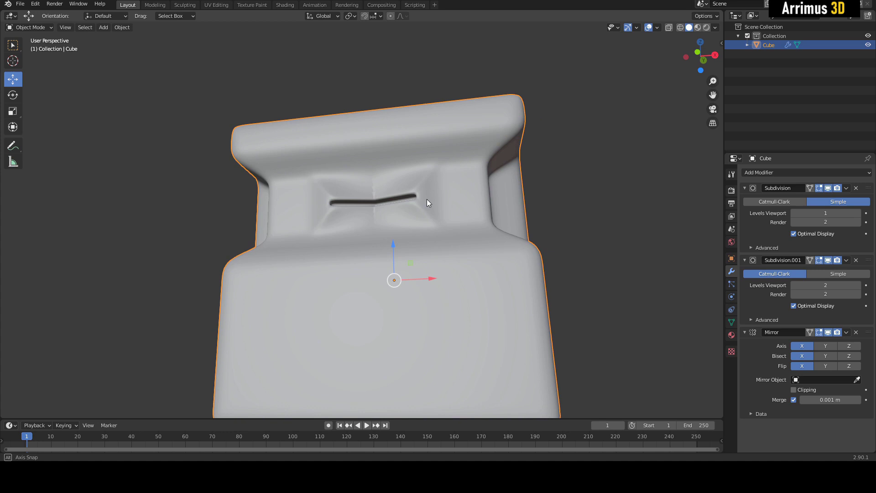
scroll(464, 265, down, 2)
middle_drag(427, 199, 457, 227)
scroll(457, 228, down, 3)
- Select the lower band of faces on the cube's side and move it outward along X to form a sloping foot
key(Tab)
shift+middle_drag(363, 239, 397, 217)
scroll(397, 218, up, 1)
middle_drag(397, 235, 406, 225)
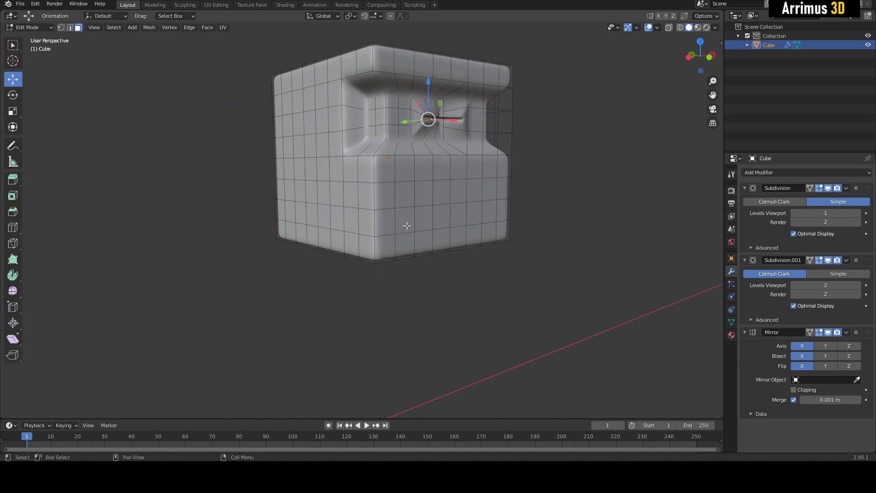
ctrl+shift+click(280, 210)
middle_drag(369, 176, 352, 222)
drag(352, 197, 321, 207)
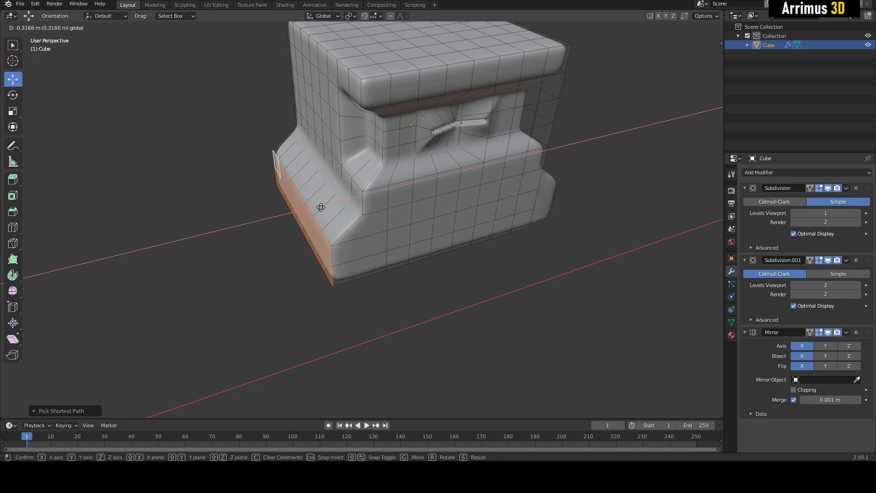
click(297, 215)
- Extrude the lower band of faces on the front outward along their normals to form a ledge
middle_drag(297, 215, 378, 233)
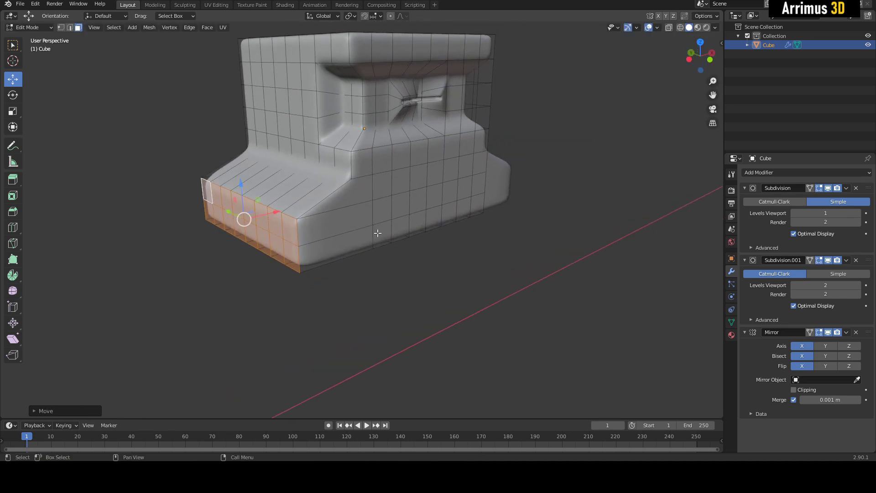
click(357, 241)
ctrl+shift+click(479, 187)
shift+middle_drag(478, 187, 467, 191)
key(alt+e)
click(445, 199)
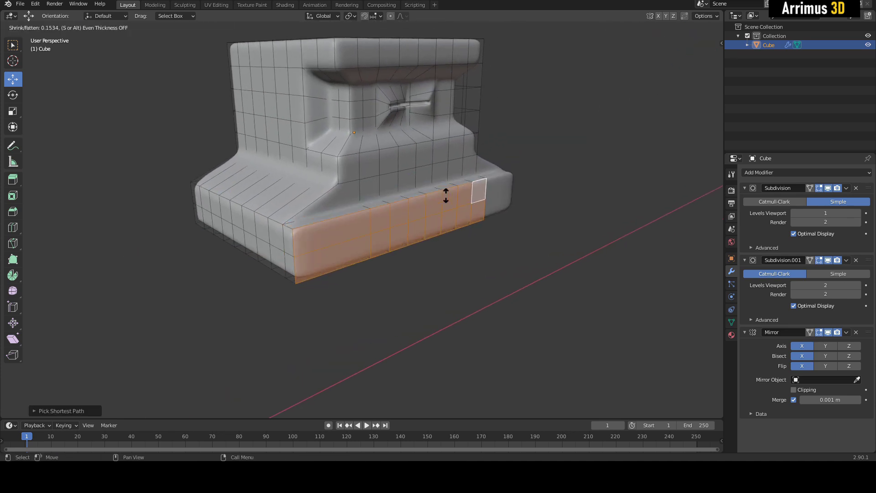
- Inset the front faces of the ledge and push them inward along their normals to form a long groove
scroll(459, 189, up, 2)
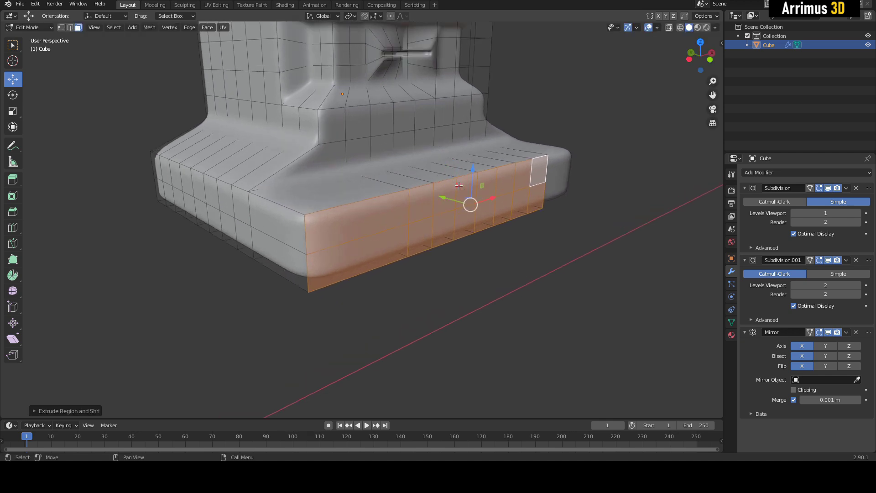
key(i)
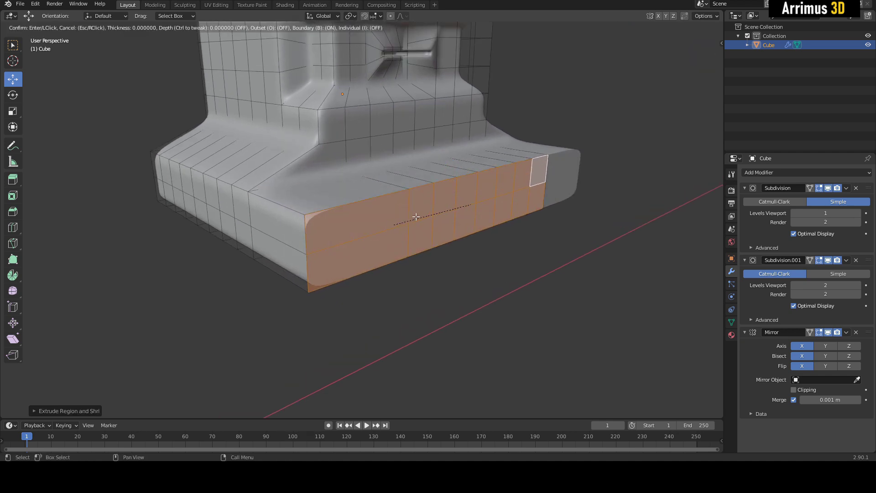
click(468, 176)
middle_drag(469, 203, 493, 193)
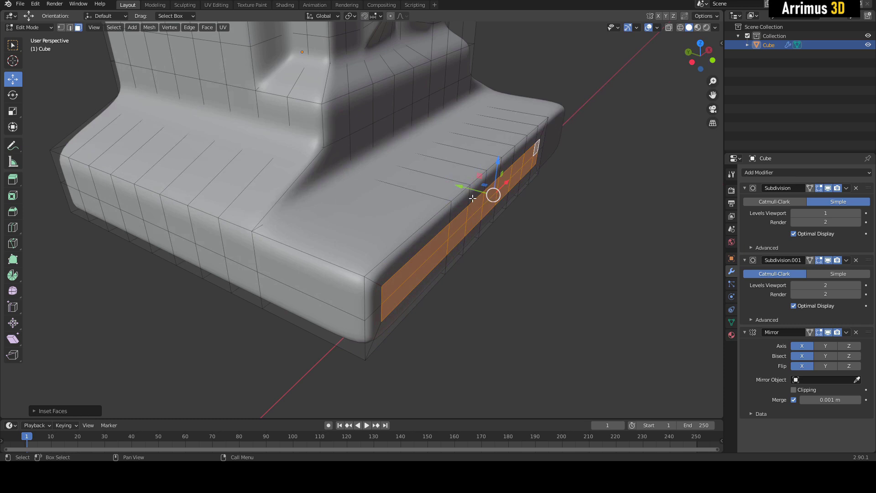
key(alt+s)
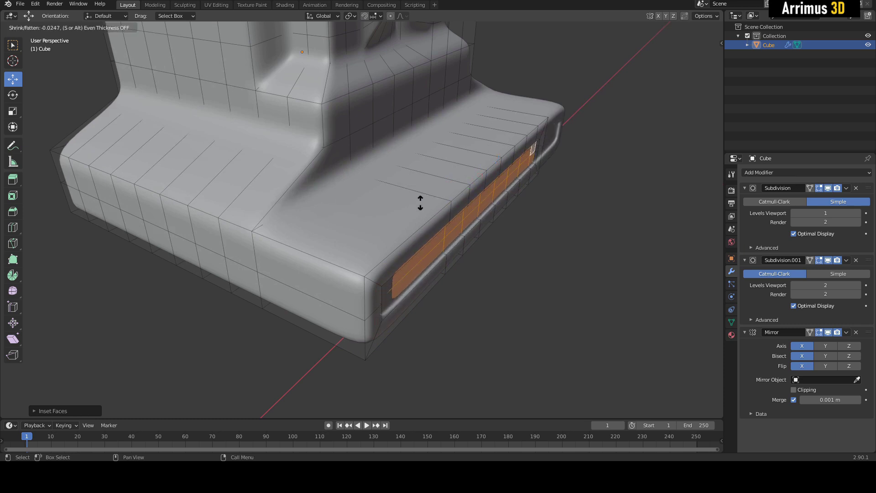
click(434, 207)
key(Tab)
middle_drag(434, 209, 429, 227)
- Turn off the modifiers' viewport display and extrude outward the strip of faces running from the front wall onto the ledge
key(Tab)
shift+middle_drag(507, 192, 481, 221)
scroll(391, 201, up, 1)
key(alt+v)
scroll(351, 175, up, 2)
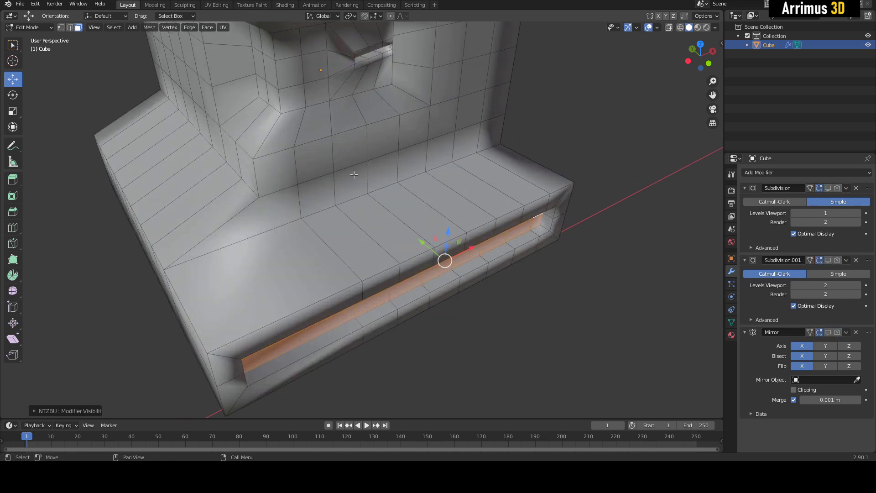
middle_drag(378, 204, 362, 183)
click(361, 171)
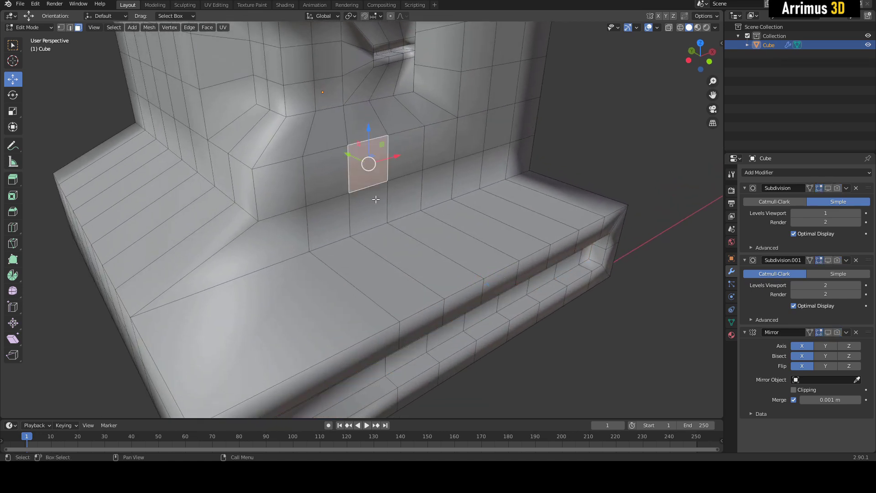
ctrl+click(435, 269)
middle_drag(431, 231, 409, 232)
click(427, 206)
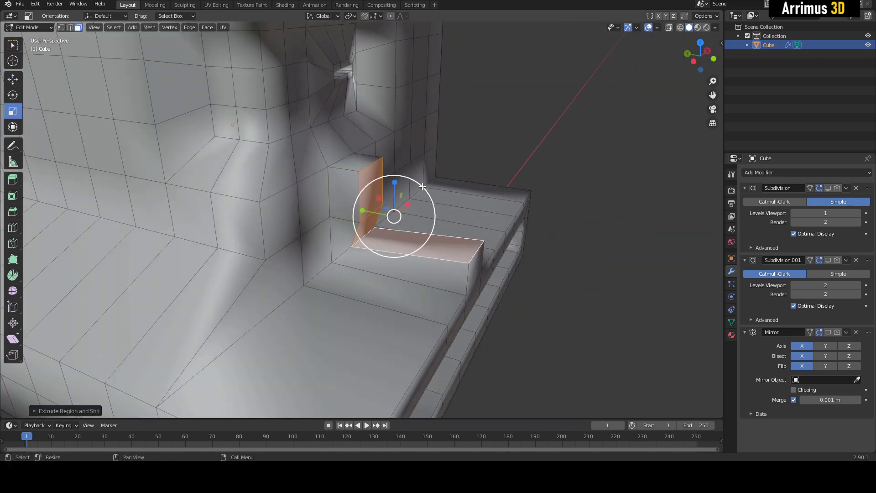
- Scale down the extruded strip's faces into a tapered rib and turn on the modifiers' viewport display
drag(422, 187, 405, 213)
key(w)
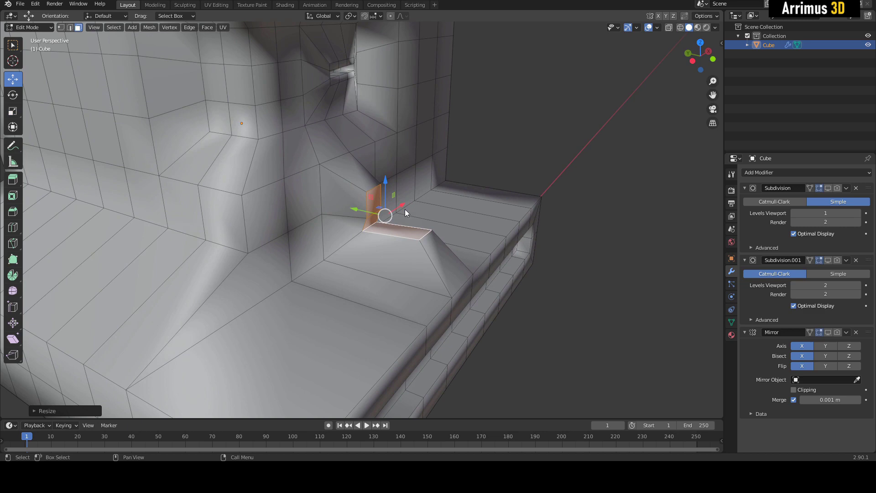
key(ctrl+q)
alt+middle_drag(404, 213, 352, 221)
key(Tab)
key(Tab)
- Switch to edge selection, move the rib's edges along Y and check the smoothed result in Object Mode
key(2)
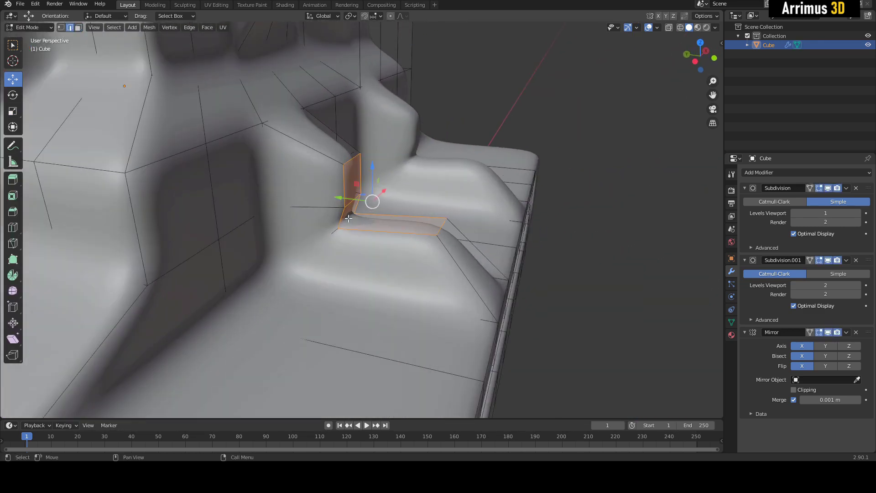
drag(327, 201, 386, 201)
scroll(390, 203, down, 3)
key(Tab)
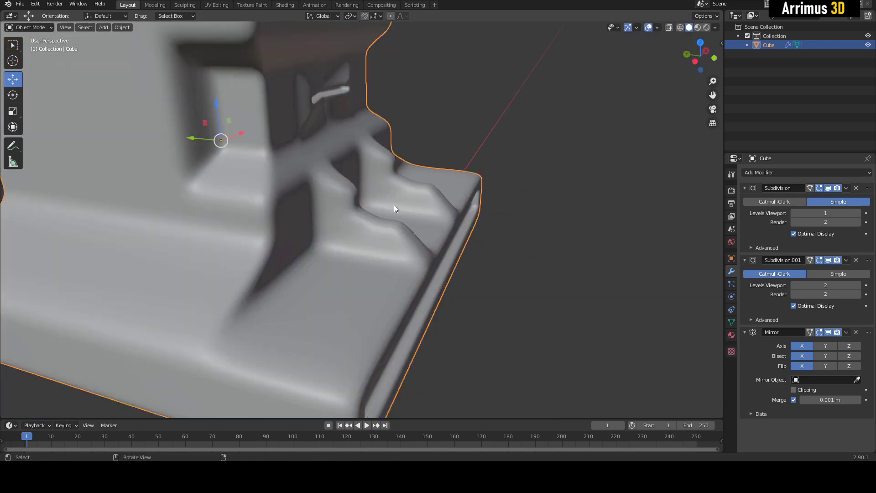
alt+middle_drag(393, 204, 374, 228)
scroll(417, 179, down, 3)
- Select a four-face-wide block wrapping over the cube's upper side edge, two rows deep on each side
key(Tab)
middle_drag(383, 114, 475, 190)
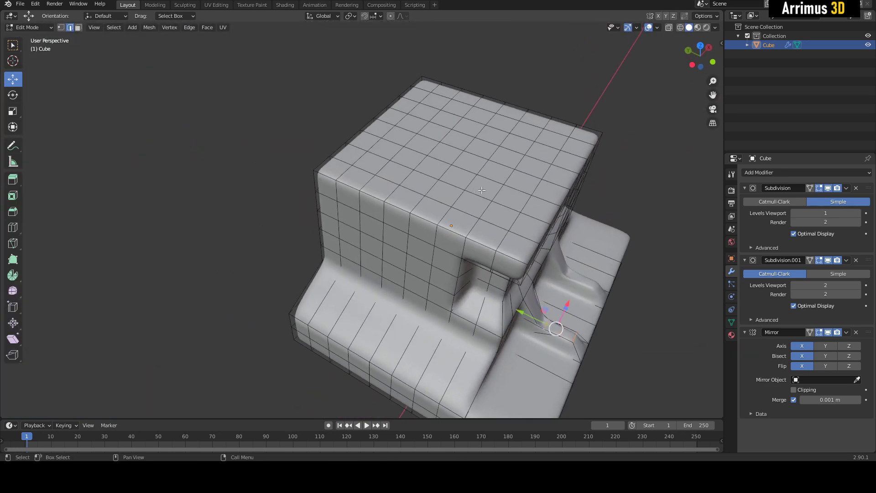
scroll(475, 189, up, 1)
key(3)
scroll(389, 169, up, 2)
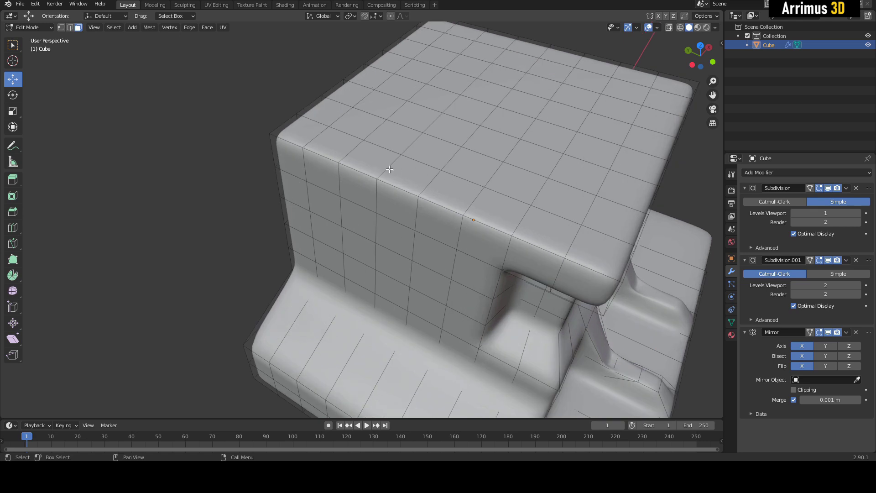
ctrl+shift+click(363, 129)
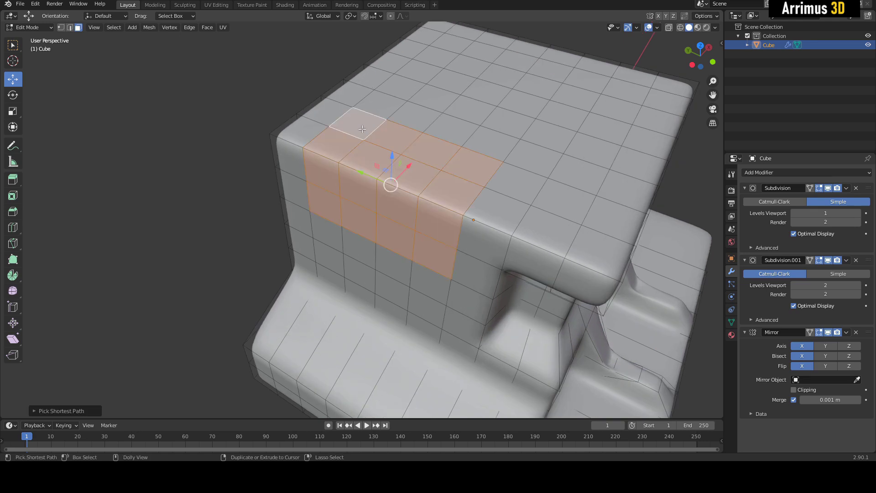
middle_drag(363, 129, 415, 151)
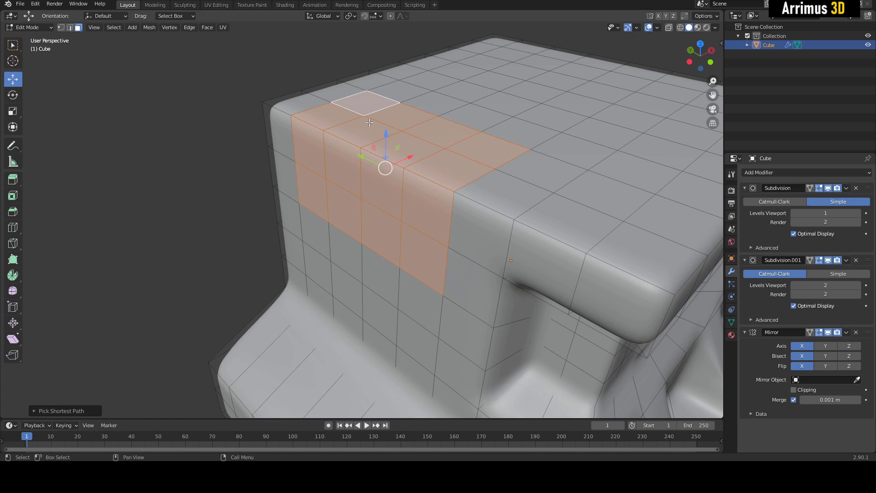
- Try sinking a two-face-wide block wrapping over the upper side edge into the body and insetting it
click(396, 116)
ctrl+click(401, 237)
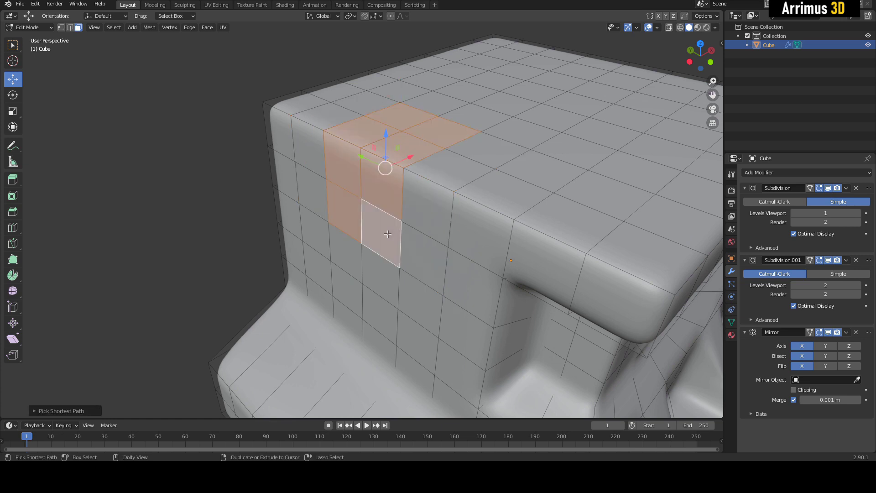
middle_drag(401, 237, 381, 149)
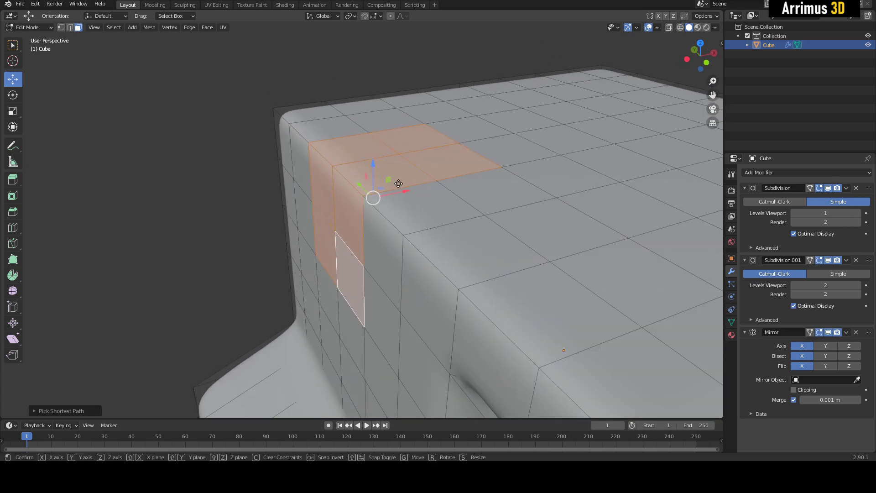
click(422, 199)
key(i)
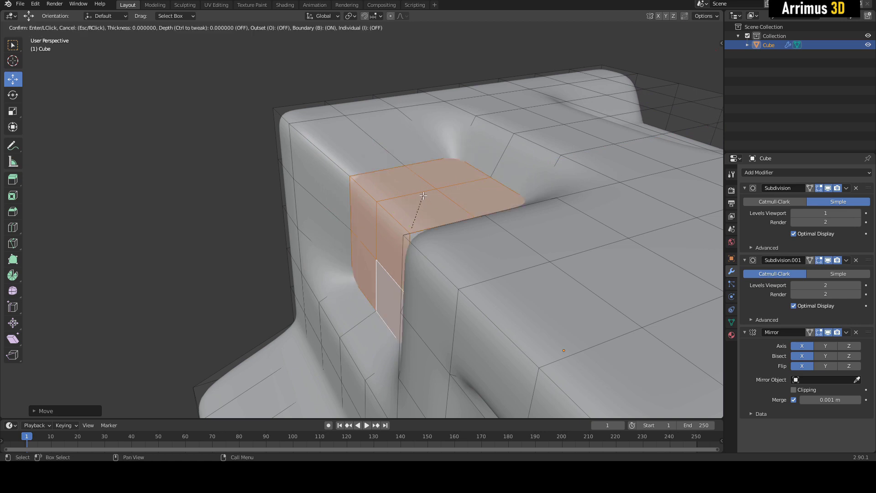
click(421, 205)
key(Tab)
scroll(421, 204, down, 2)
middle_drag(421, 204, 498, 176)
key(Tab)
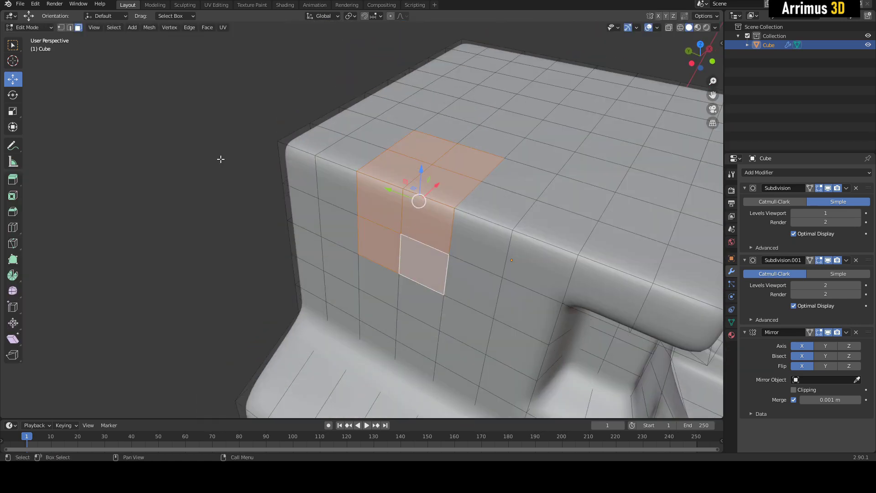
- Select a three-face strip of the top surface along the upper side edge and sink it along Z
click(397, 168)
middle_drag(397, 168, 382, 133)
ctrl+click(430, 203)
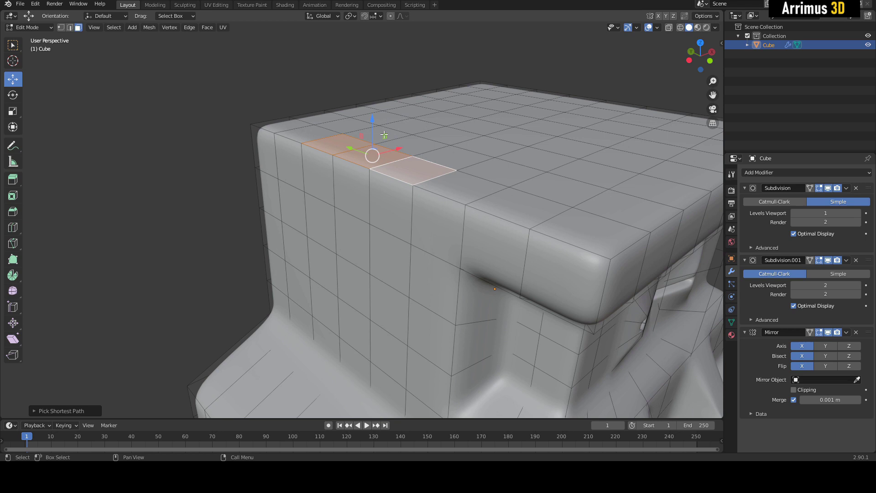
key(g)
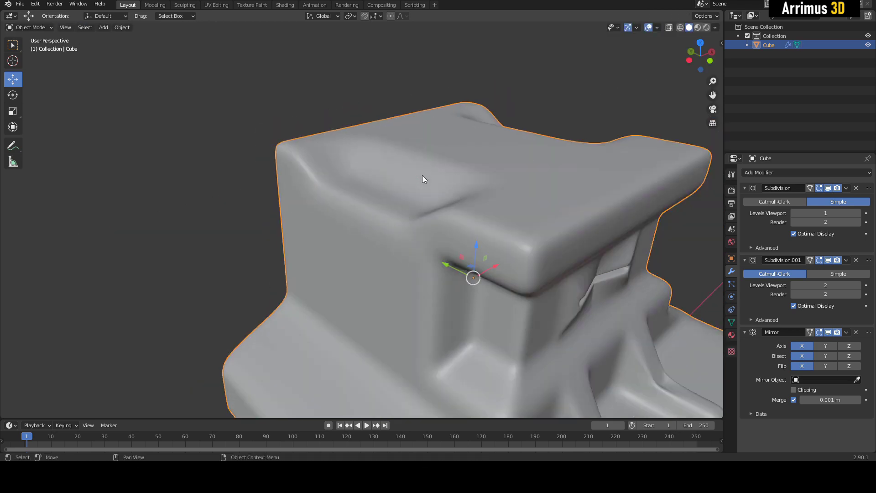
middle_drag(423, 175, 458, 253)
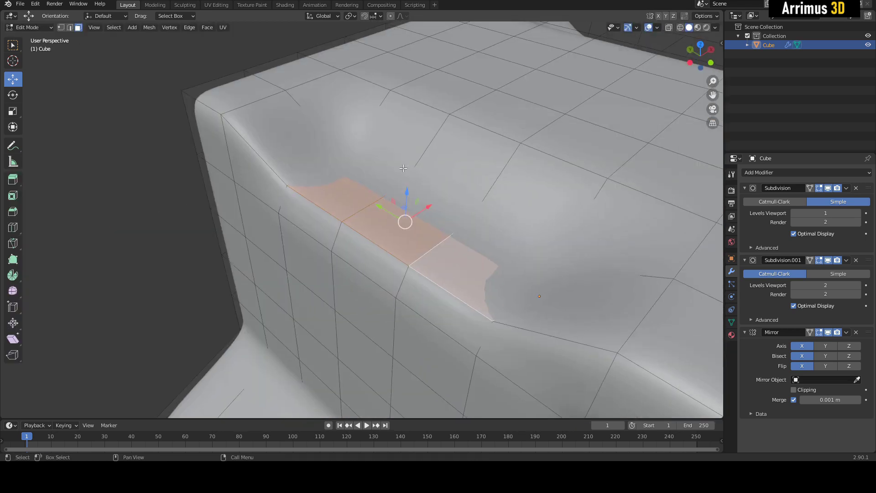
- Inset the sunken three-face strip and check the smoothed recess in Object Mode
key(i)
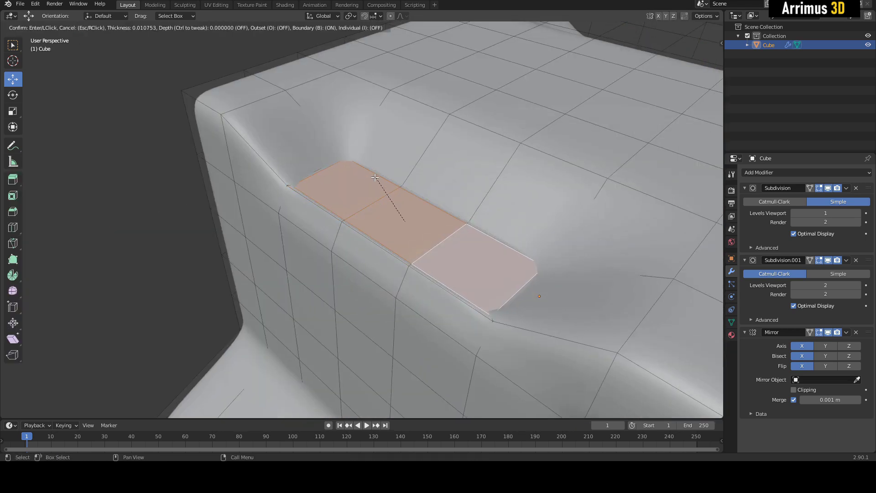
click(375, 178)
key(Tab)
scroll(430, 174, down, 3)
middle_drag(430, 175, 357, 137)
scroll(452, 166, up, 4)
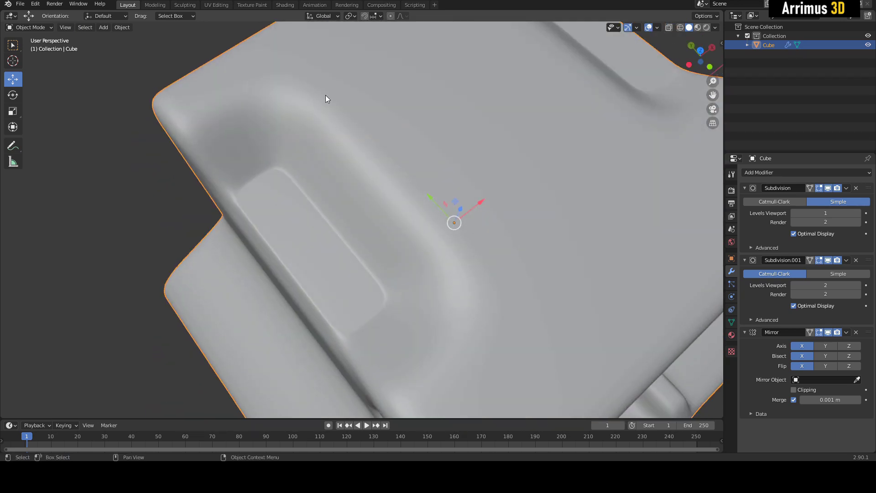
middle_drag(325, 96, 276, 234)
middle_drag(355, 252, 340, 201)
- Raise the seven-face row of top faces along the front edge with Shrink/Fatten and scale it down along X
key(Tab)
scroll(341, 195, up, 2)
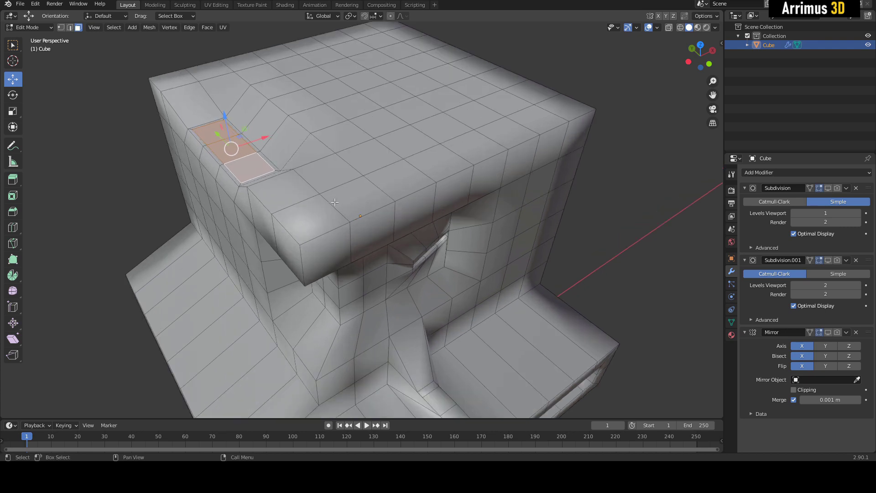
ctrl+click(532, 118)
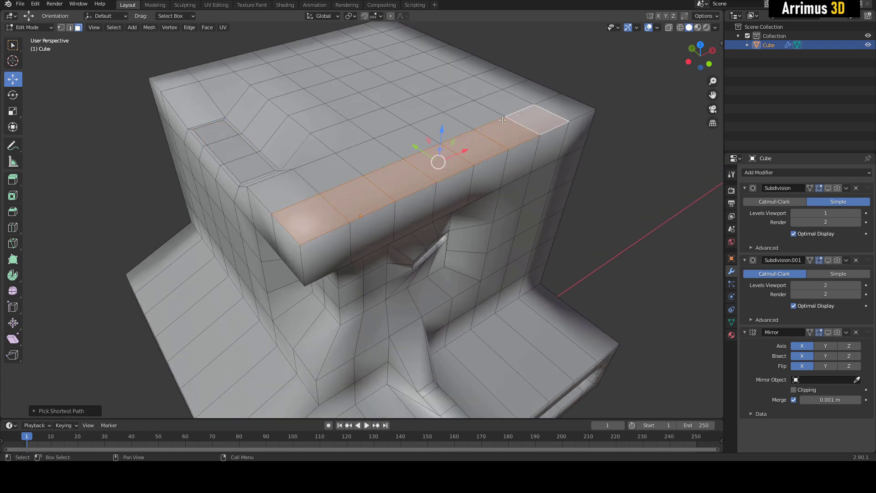
middle_drag(438, 160, 448, 198)
key(alt+s)
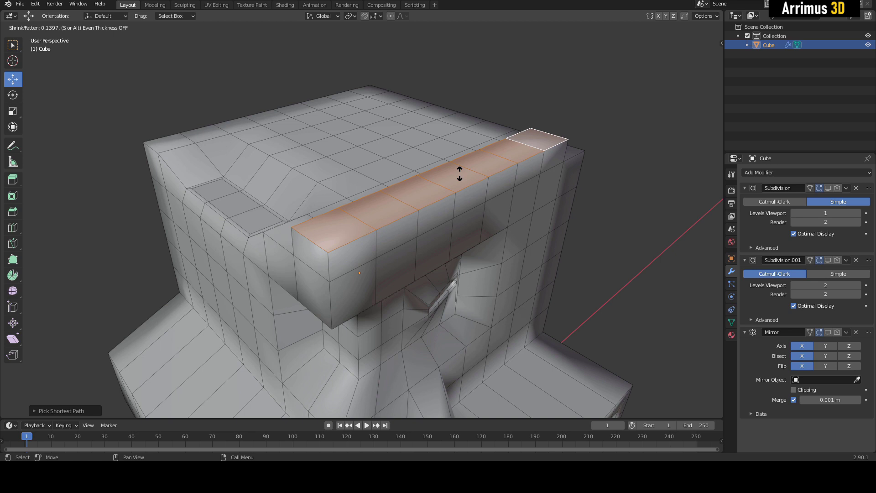
drag(472, 164, 460, 169)
shift+middle_drag(461, 170, 430, 173)
- Inset the raised row's top faces and check the result in Object Mode with the modifiers' viewport display on
key(i)
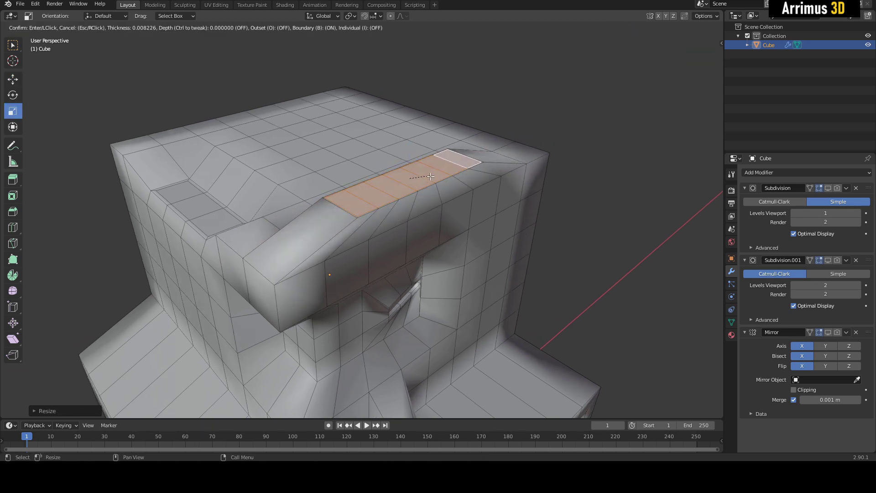
click(426, 183)
key(Tab)
key(alt+v)
click(411, 116)
middle_drag(410, 120, 477, 172)
middle_drag(434, 152, 432, 172)
scroll(429, 160, up, 3)
- Move the narrow border faces on the inner side of the inset row along Y and check the smoothed ledge
key(Tab)
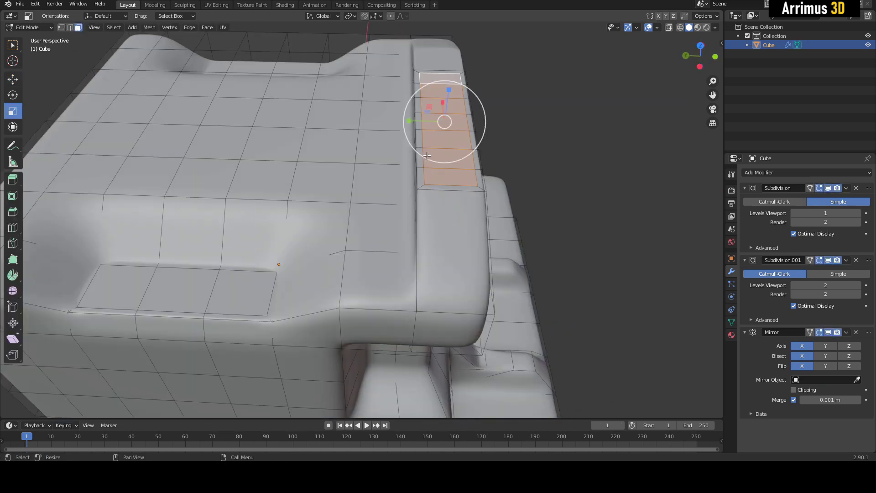
middle_drag(424, 104, 416, 265)
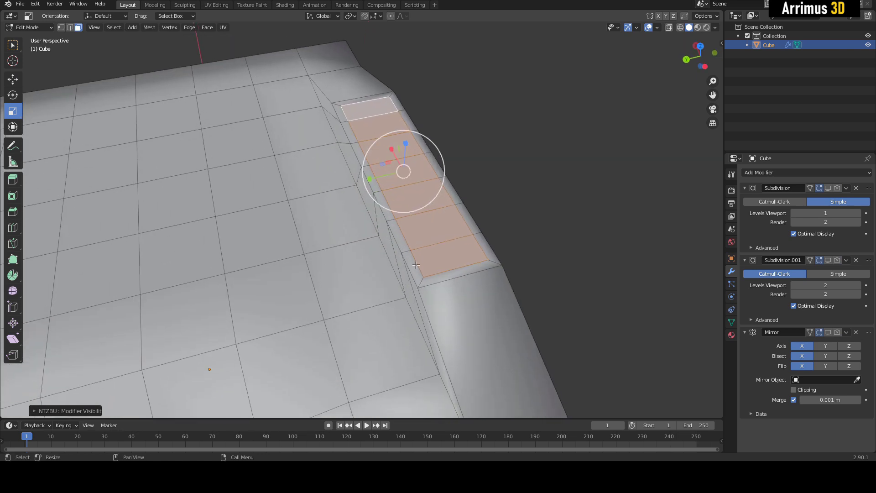
click(409, 263)
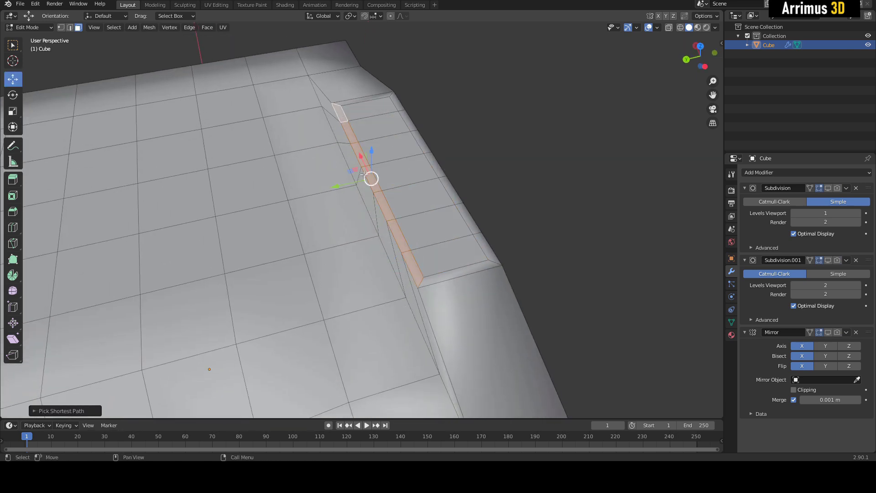
drag(346, 184, 395, 182)
middle_drag(484, 209, 459, 189)
key(Tab)
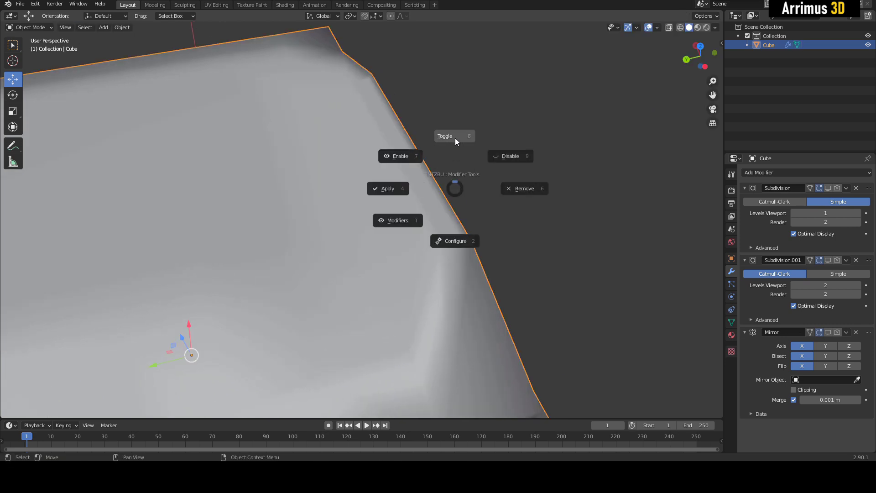
click(456, 138)
middle_drag(464, 146, 383, 101)
scroll(384, 120, up, 3)
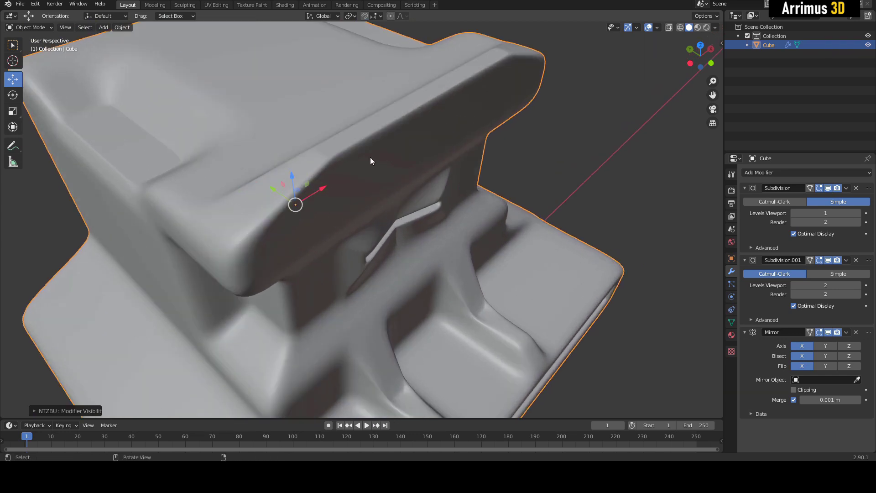
middle_drag(371, 157, 393, 163)
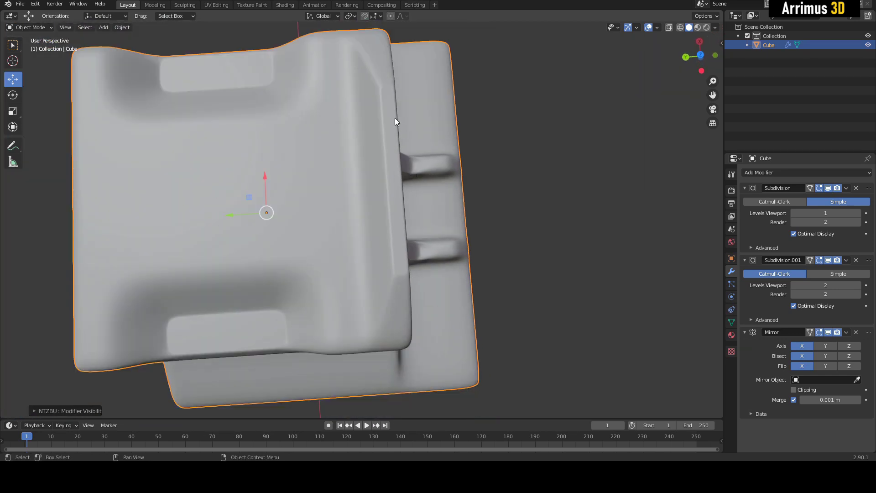
middle_drag(406, 254, 361, 152)
- Select a three-by-four block of top faces at the rear edge and raise it with Shrink/Fatten
key(Tab)
scroll(389, 179, up, 1)
scroll(361, 152, up, 4)
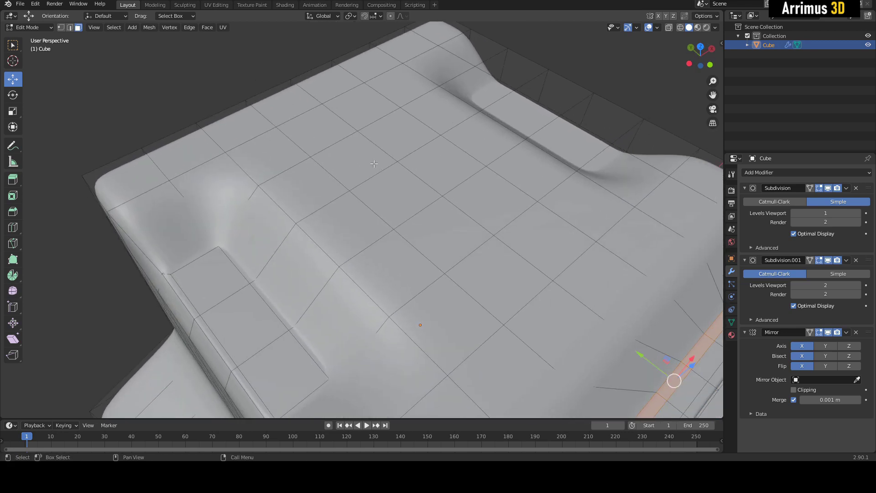
ctrl+shift+click(426, 163)
middle_drag(426, 163, 413, 137)
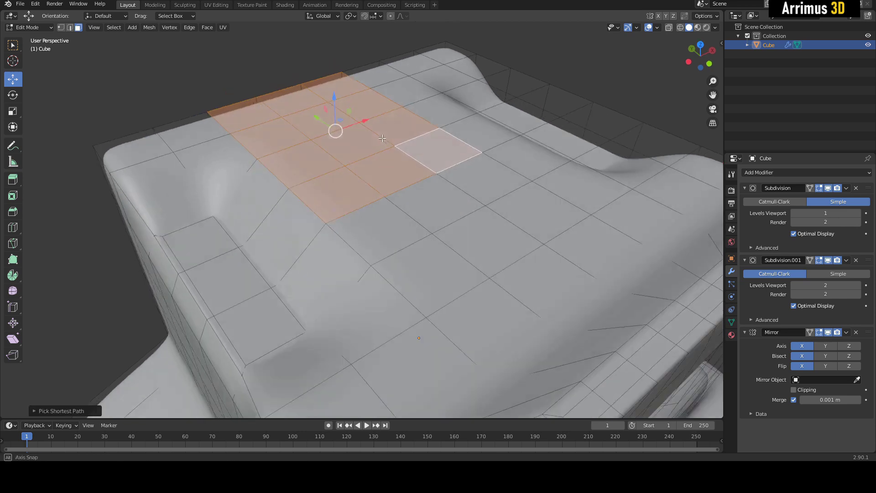
shift+middle_drag(369, 117, 379, 169)
key(alt+s)
click(368, 138)
key(Tab)
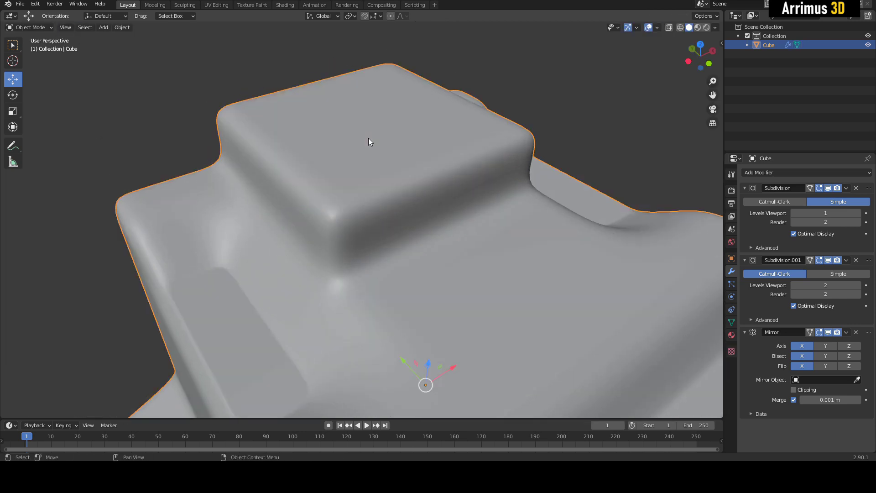
- Scale down the raised rear block's top faces to taper its sides
middle_drag(368, 138, 387, 176)
key(Tab)
scroll(373, 136, up, 3)
middle_drag(373, 136, 374, 131)
key(r)
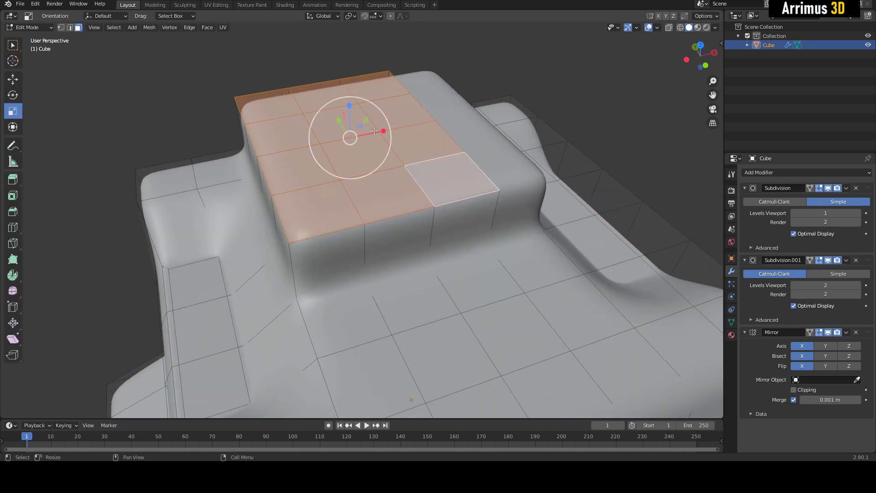
mouse_move(365, 127)
mouse_down()
mouse_move(348, 137)
mouse_move(355, 130)
mouse_up()
middle_drag(365, 141, 411, 210)
scroll(388, 167, down, 3)
key(Tab)
key(Tab)
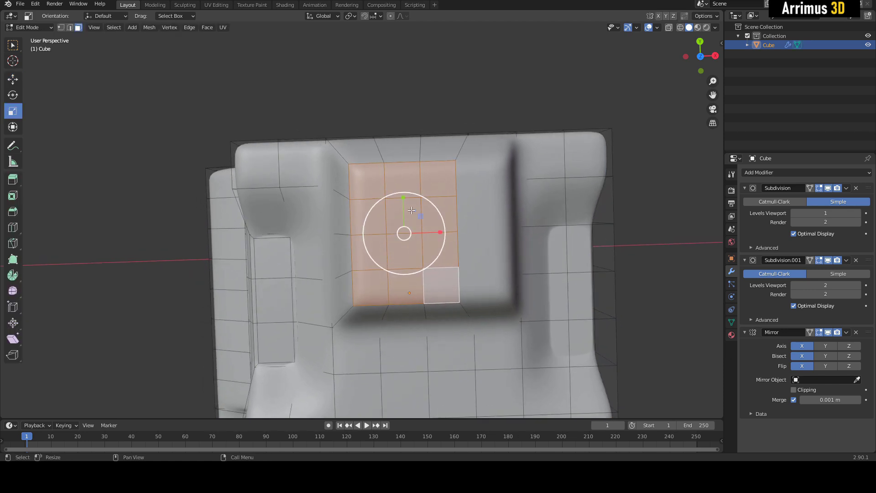
- Move the rear block's top faces backward along Y and check the smoothed shape in Object Mode
drag(404, 197, 403, 177)
key(Tab)
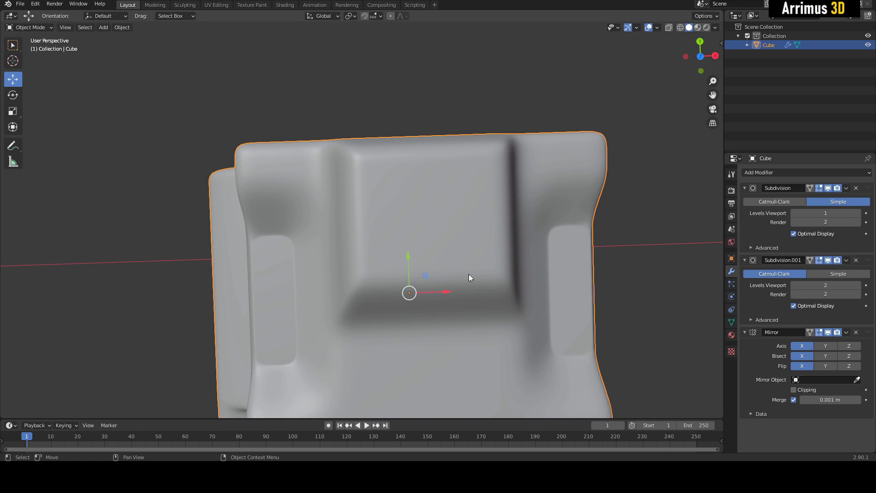
middle_drag(469, 273, 492, 200)
key(Tab)
scroll(466, 149, up, 2)
key(Tab)
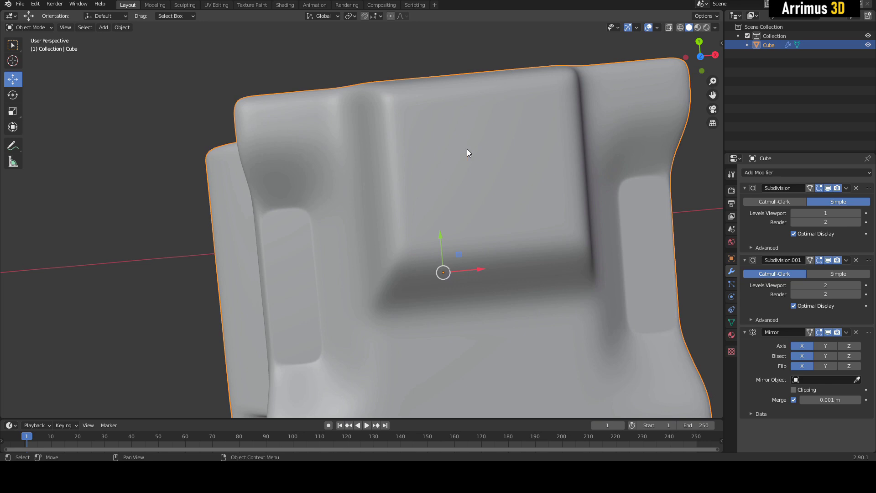
- Scale the rear block's top faces down along Y and shift them toward the rear edge for a long front slope
middle_drag(463, 101, 429, 195)
key(Tab)
key(r)
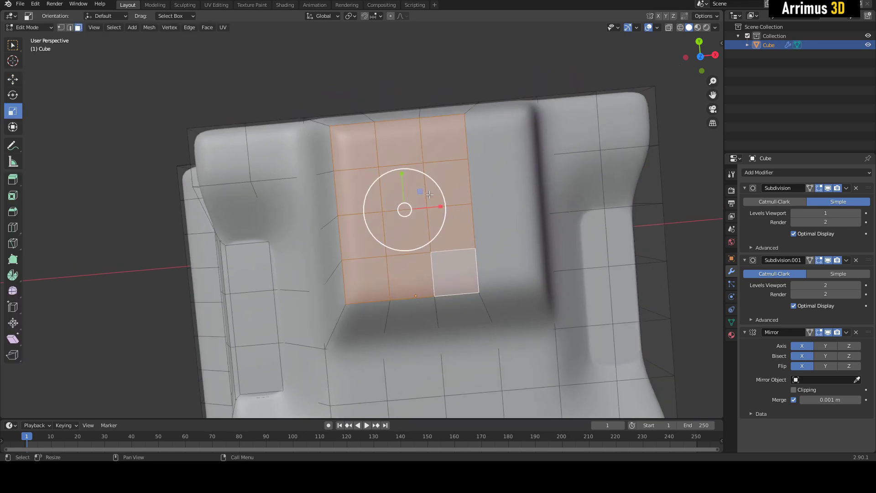
drag(402, 173, 401, 153)
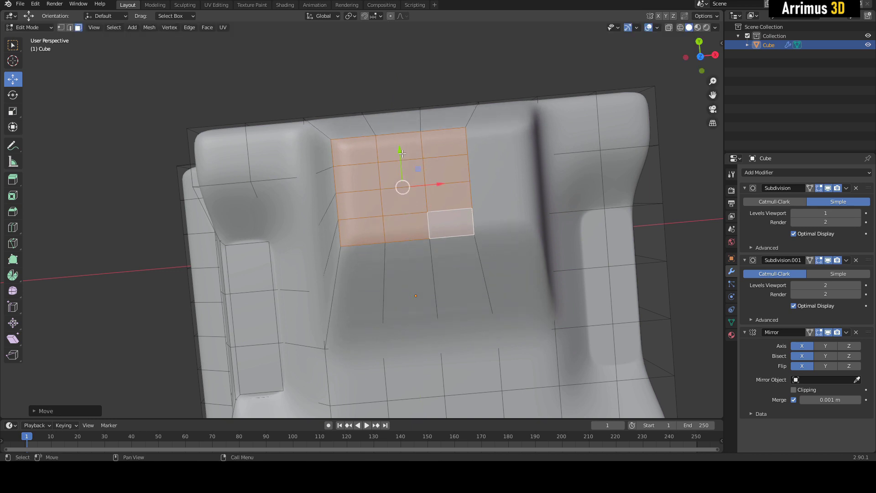
key(Tab)
scroll(402, 153, down, 3)
middle_drag(384, 219, 360, 196)
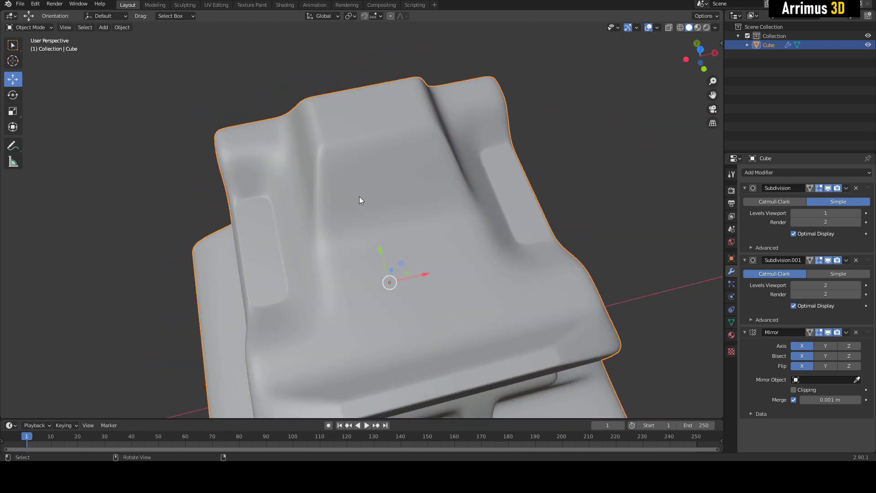
- Add loop cuts across the rear block's front slope and across the flat area just in front of it
key(Tab)
scroll(393, 189, up, 2)
middle_drag(395, 145, 392, 173)
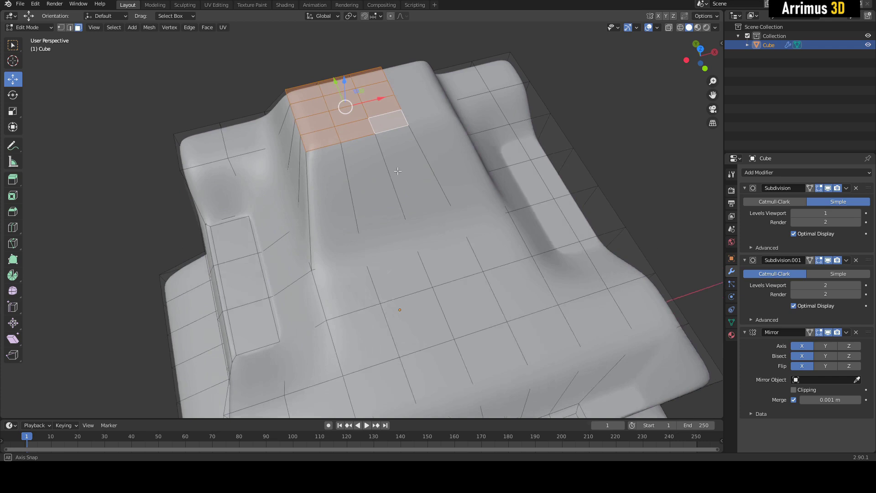
key(ctrl+r)
click(393, 173)
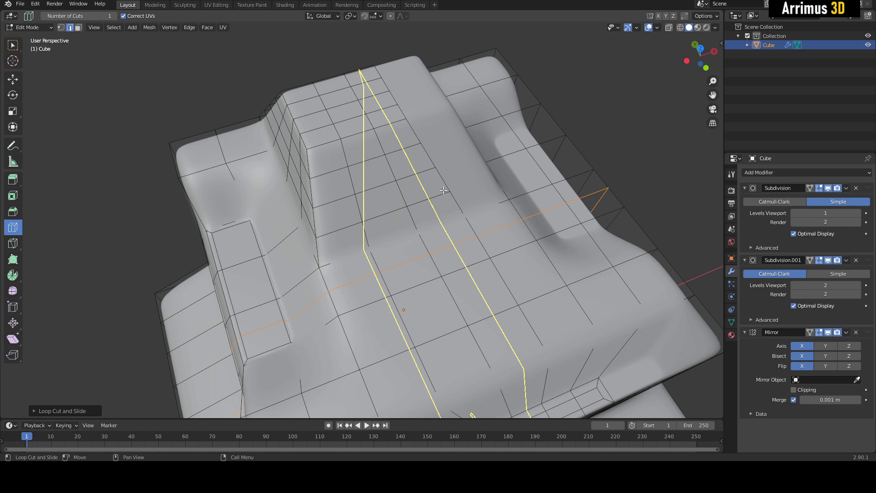
- Select a two-face-wide block running down the front slope onto the flat area and inset it
key(w)
scroll(388, 159, up, 1)
key(3)
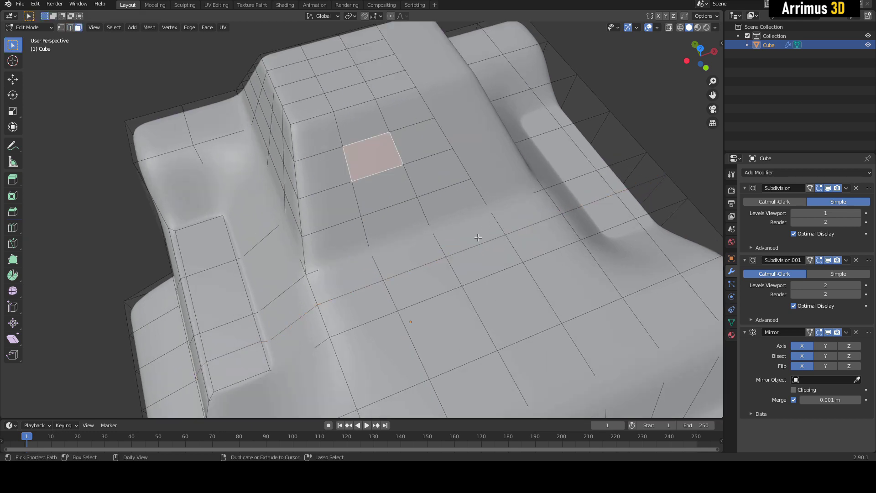
ctrl+click(478, 237)
middle_drag(438, 192, 445, 186)
key(i)
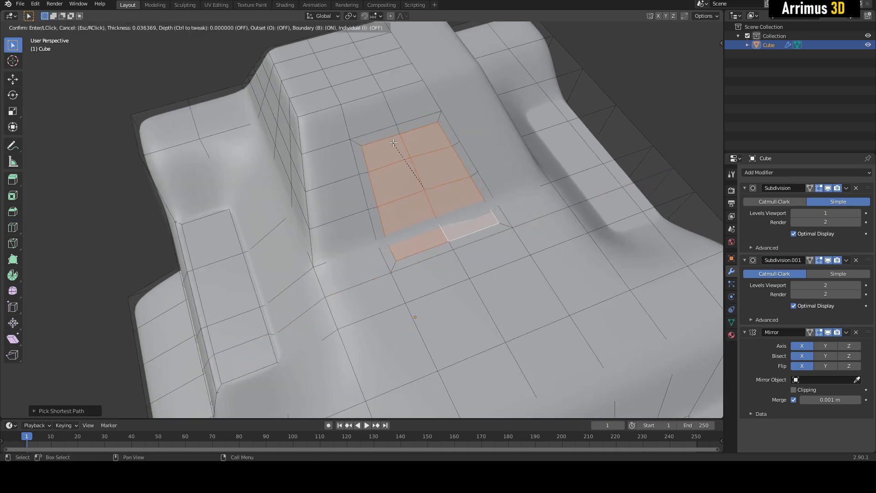
click(393, 142)
- Extrude the inset faces inward along their normals and scale down the pocket's floor
middle_drag(393, 142, 393, 154)
scroll(410, 153, up, 1)
key(alt+e)
click(429, 163)
key(r)
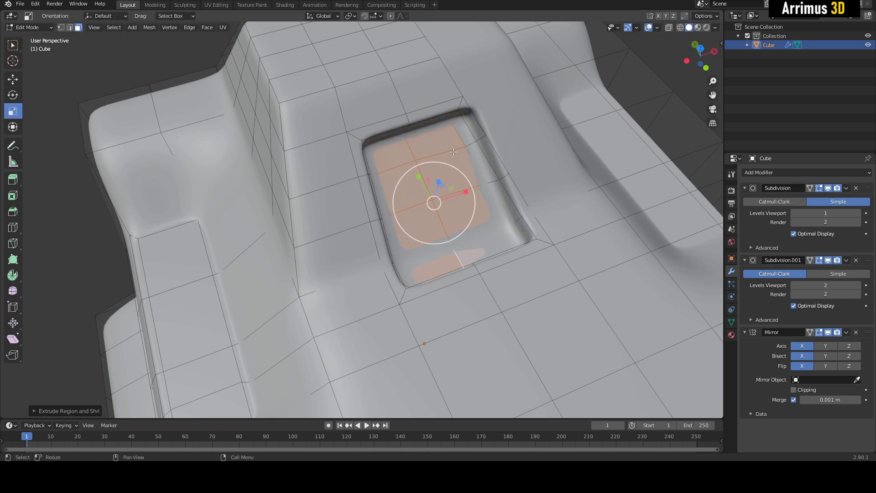
drag(451, 164, 450, 183)
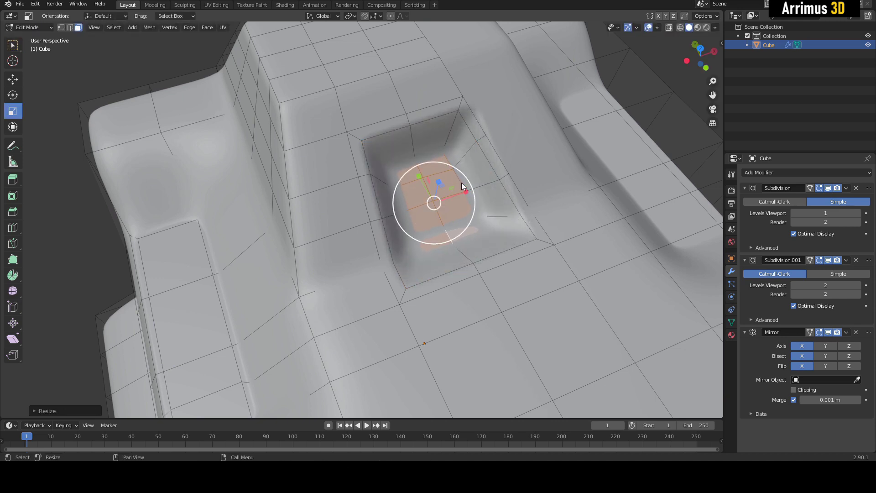
- Examine the smoothed pocket and surrounding shapes from several angles in Object Mode
key(4)
scroll(470, 185, down, 4)
mouse_move(478, 186)
middle_down()
mouse_move(462, 189)
mouse_move(466, 178)
middle_up()
scroll(442, 173, up, 4)
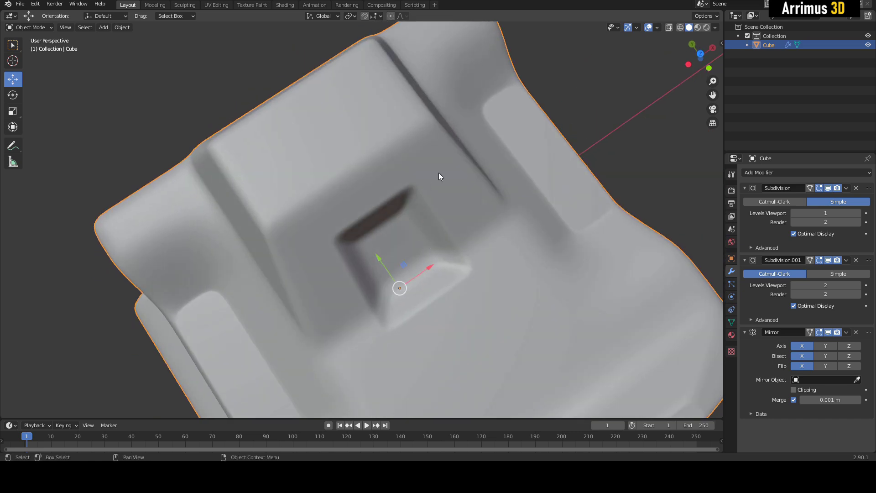
middle_drag(439, 176, 458, 153)
key(Tab)
scroll(481, 151, down, 3)
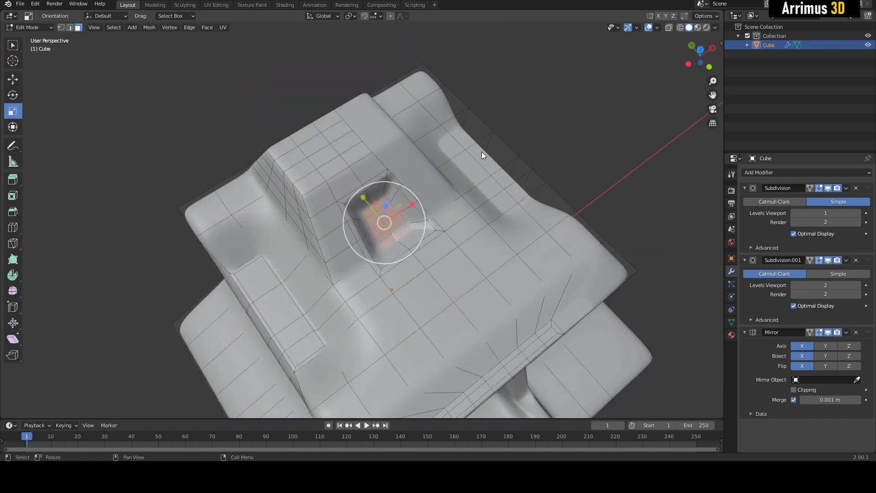
key(Tab)
middle_drag(391, 199, 390, 149)
scroll(413, 173, up, 4)
- Try moving the two rim faces along the pocket's upper edge down the slope
key(Tab)
scroll(422, 161, up, 3)
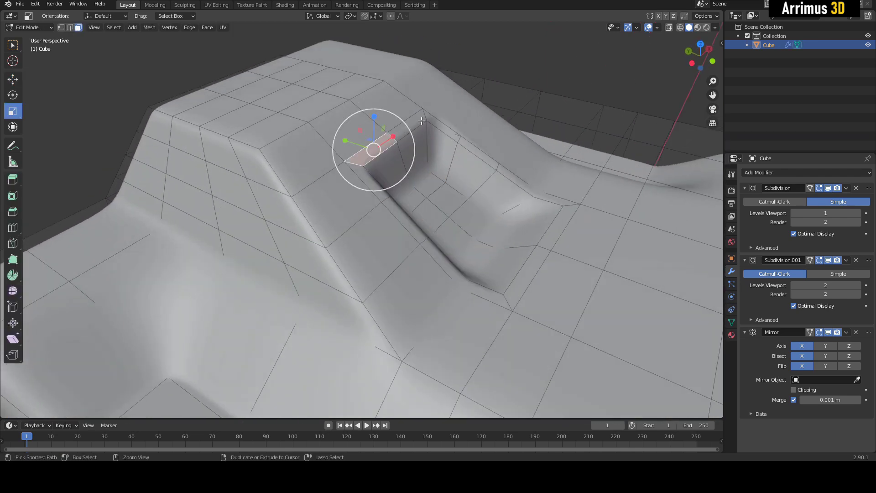
middle_drag(418, 119, 439, 163)
key(w)
scroll(417, 165, up, 1)
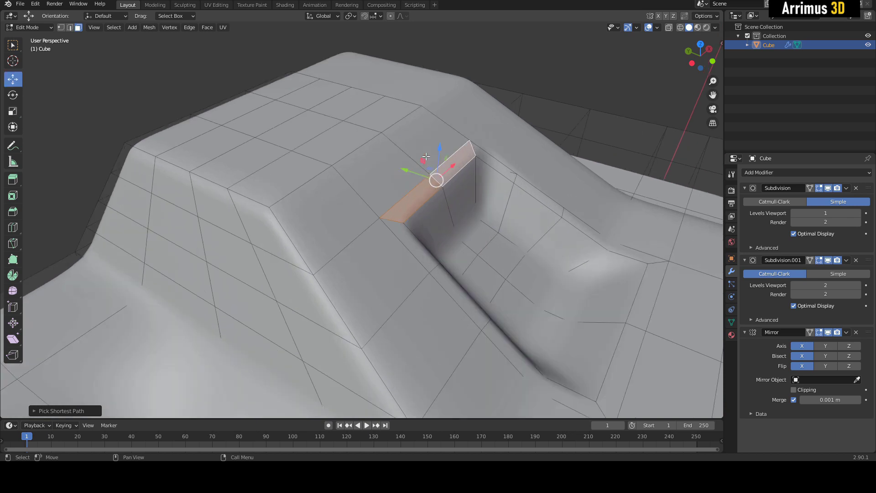
key(F4)
key(F4)
drag(425, 173, 476, 209)
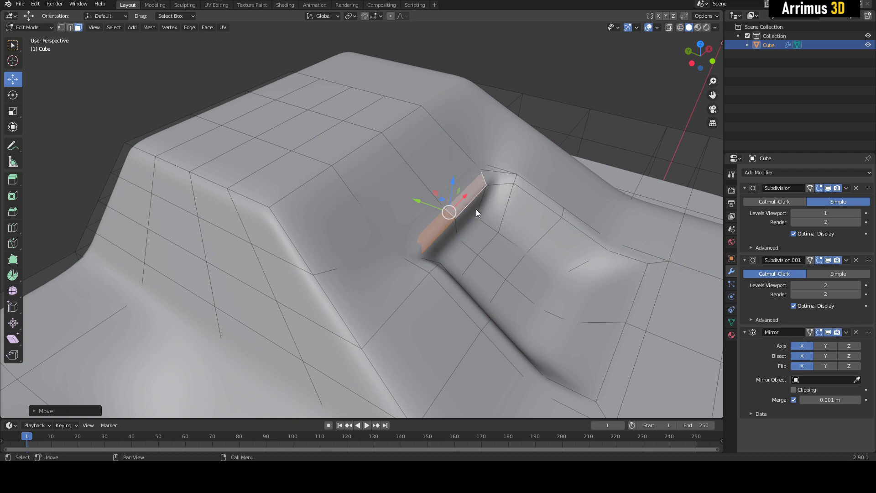
- Try further positions for the pocket's upper rim faces, checking the smoothed shape in Object Mode between moves
key(Tab)
middle_drag(475, 210, 432, 165)
key(Tab)
drag(383, 140, 366, 141)
key(Tab)
middle_drag(366, 140, 449, 183)
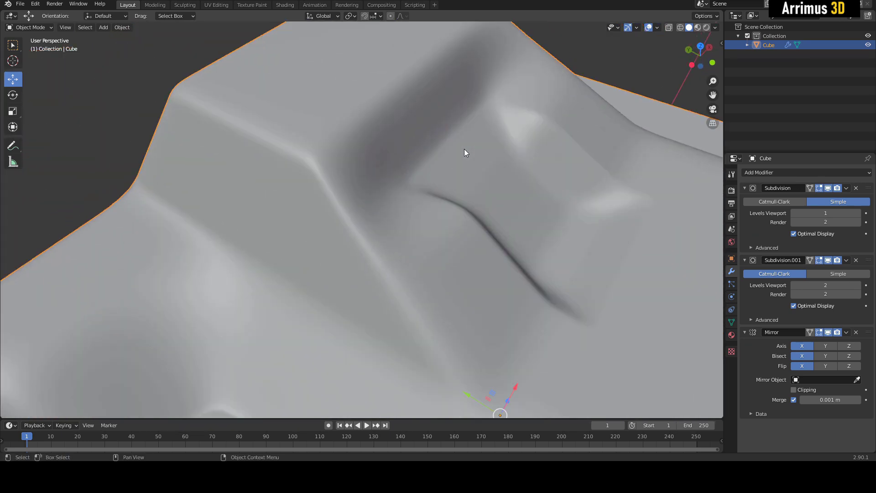
key(Tab)
middle_drag(464, 152, 368, 118)
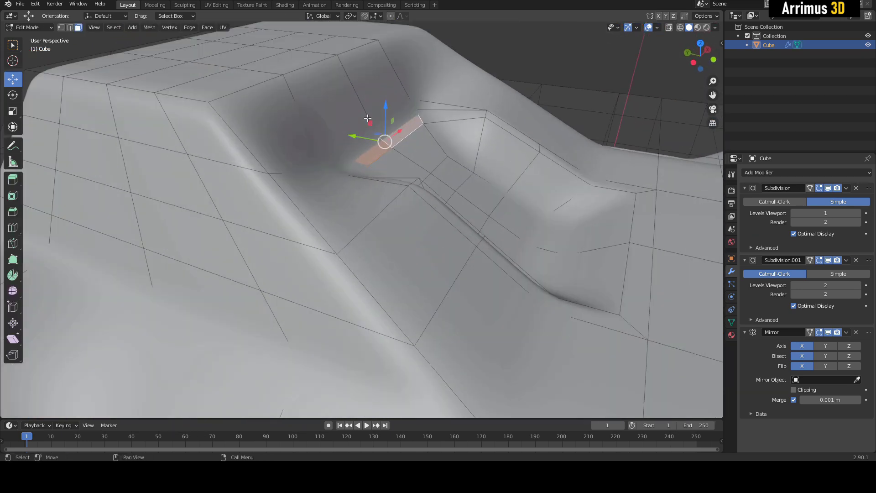
drag(368, 118, 434, 92)
key(Tab)
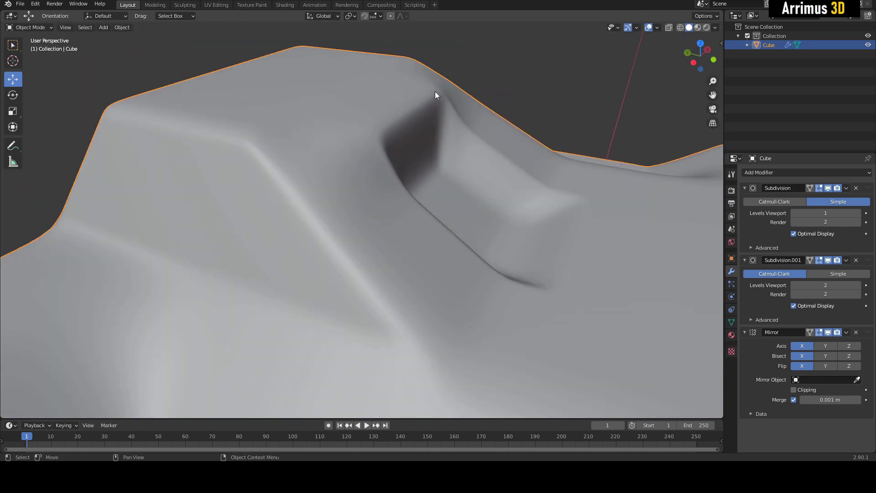
middle_drag(434, 91, 439, 126)
- Undo the moves of the pocket's upper rim faces, comparing the smoothed shape along the way
key(Tab)
key(ctrl+z)
key(ctrl+z)
key(ctrl+z)
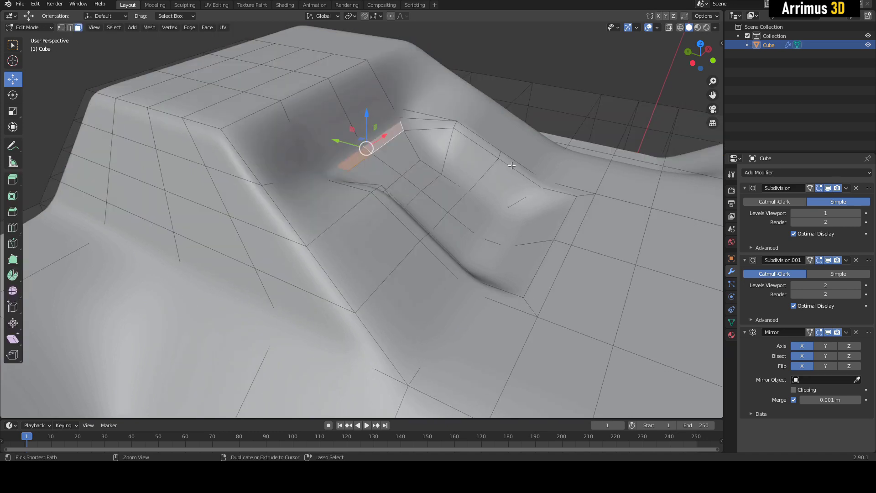
key(Tab)
key(Tab)
key(ctrl+shift+z)
key(Tab)
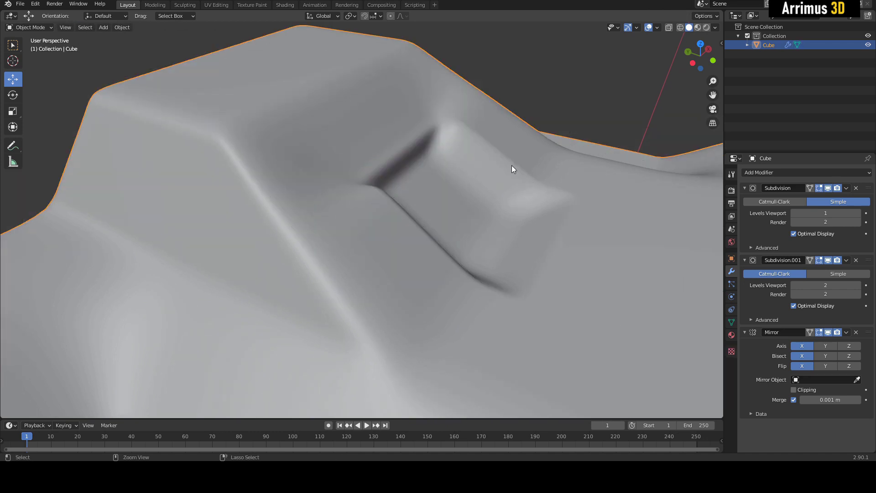
key(ctrl+z)
key(ctrl+z)
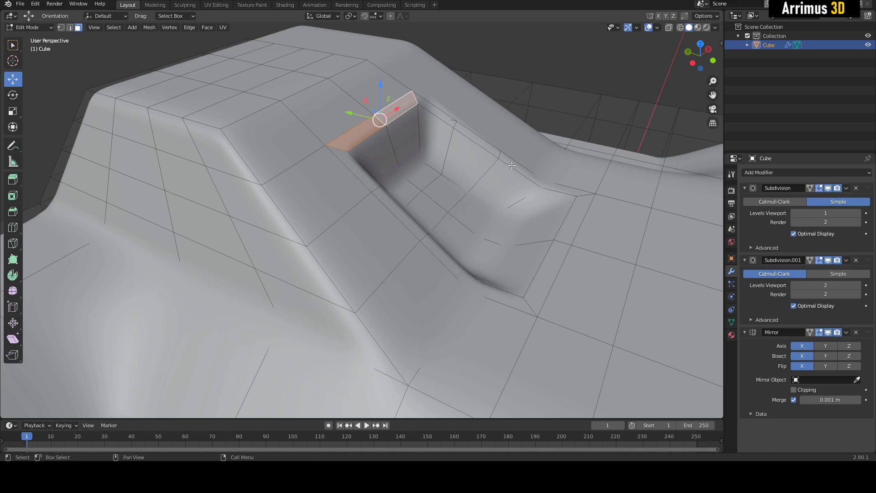
- Select the side, floor and front-wall faces at the pocket's front end and scale them along X to about 0.2
middle_drag(512, 166, 426, 170)
middle_drag(427, 255, 492, 153)
key(alt+v)
click(327, 228)
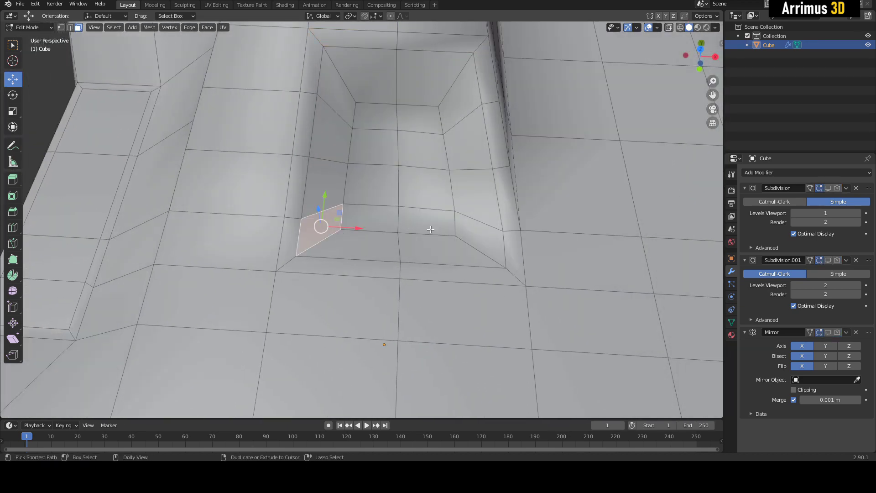
ctrl+click(454, 232)
middle_drag(471, 228, 484, 193)
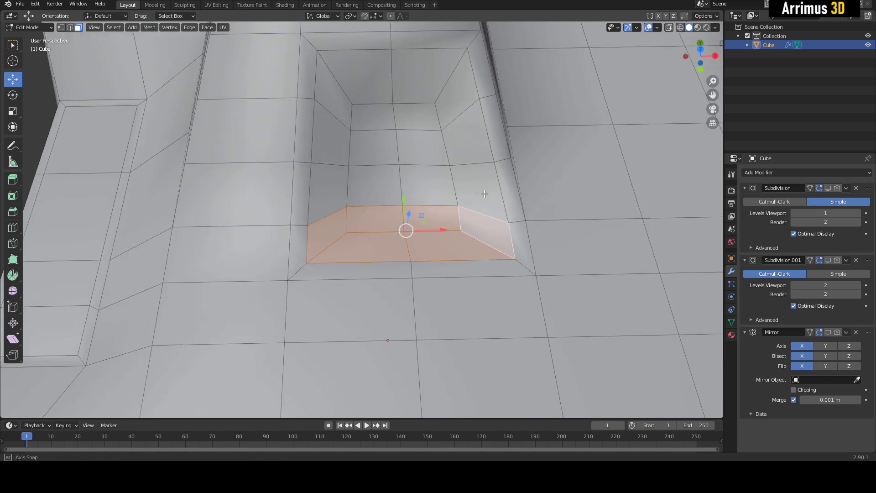
key(alt+v)
click(445, 124)
key(r)
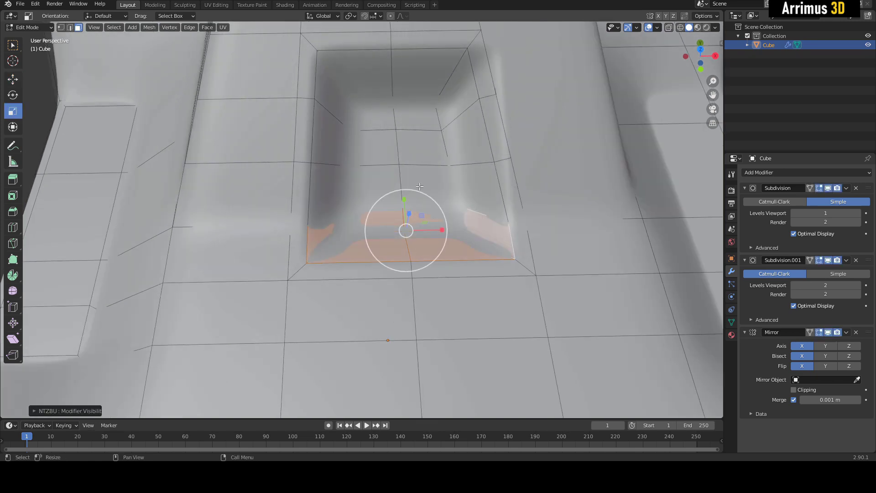
drag(443, 230, 413, 231)
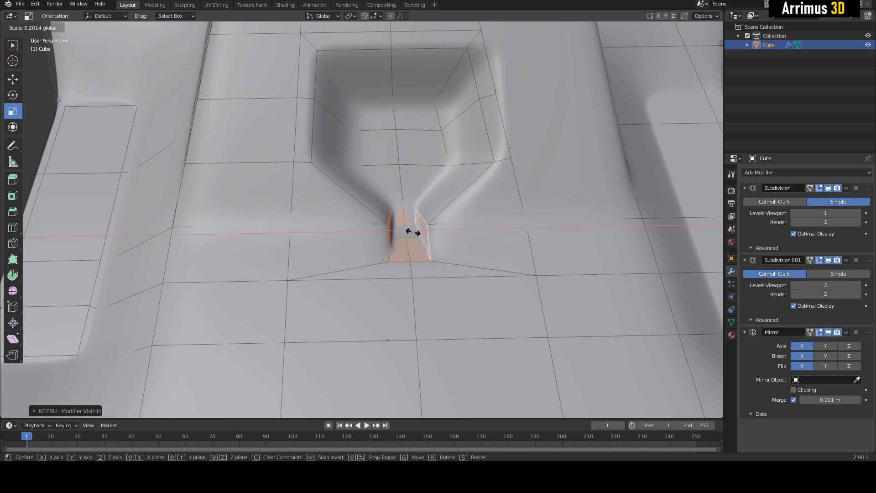
key(Tab)
middle_drag(451, 188, 429, 94)
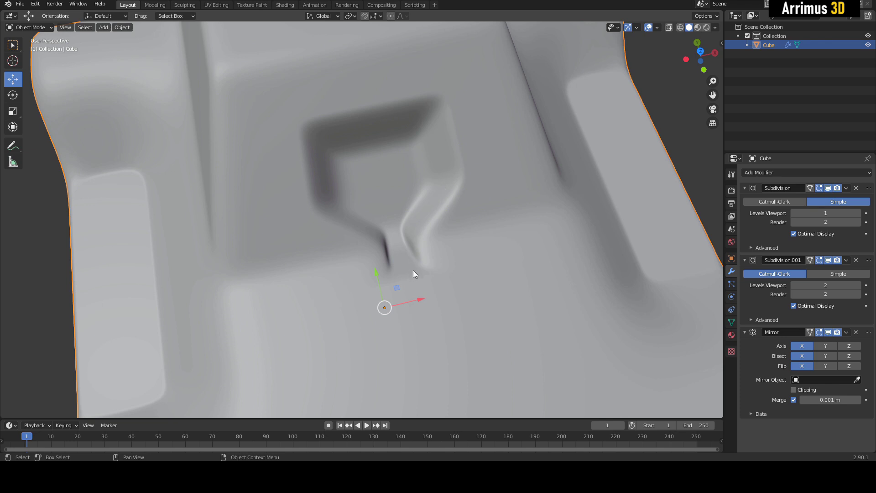
- Extrude the pocket's wide floor faces along their normals and scale the extruded faces down
middle_drag(413, 272, 426, 135)
key(Tab)
click(367, 159)
ctrl+shift+click(424, 210)
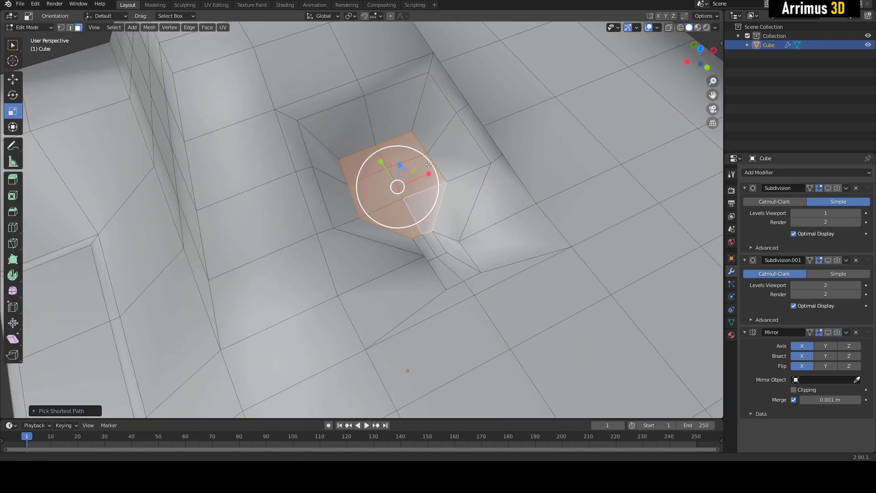
shift+middle_drag(406, 192, 404, 204)
key(alt+s)
click(403, 178)
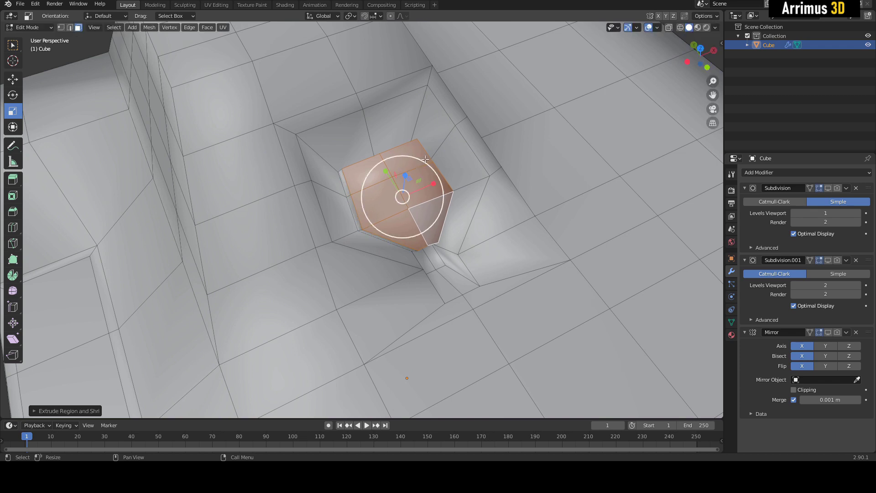
drag(425, 158, 412, 176)
- Inset the extruded floor faces, shift the inner faces slightly, and check the smoothed shape with the modifiers visible
key(i)
middle_drag(412, 175, 470, 169)
click(385, 178)
key(w)
scroll(429, 187, up, 1)
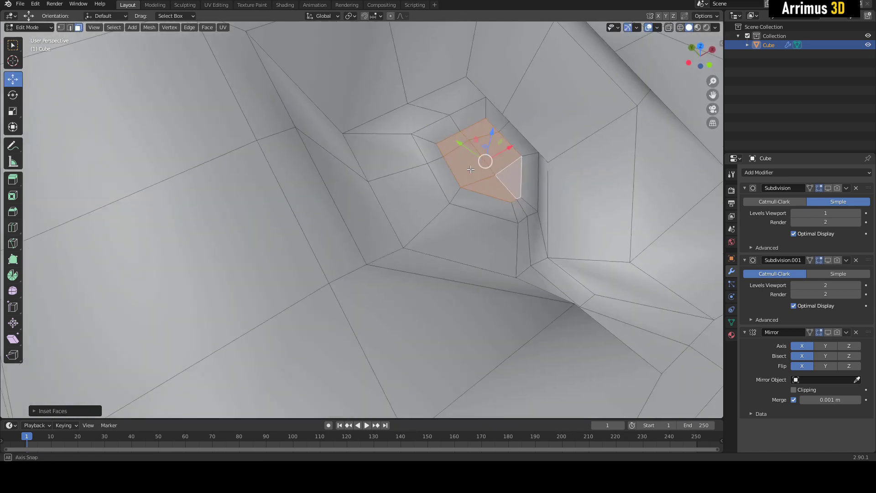
drag(476, 138, 470, 124)
key(Tab)
key(alt+v)
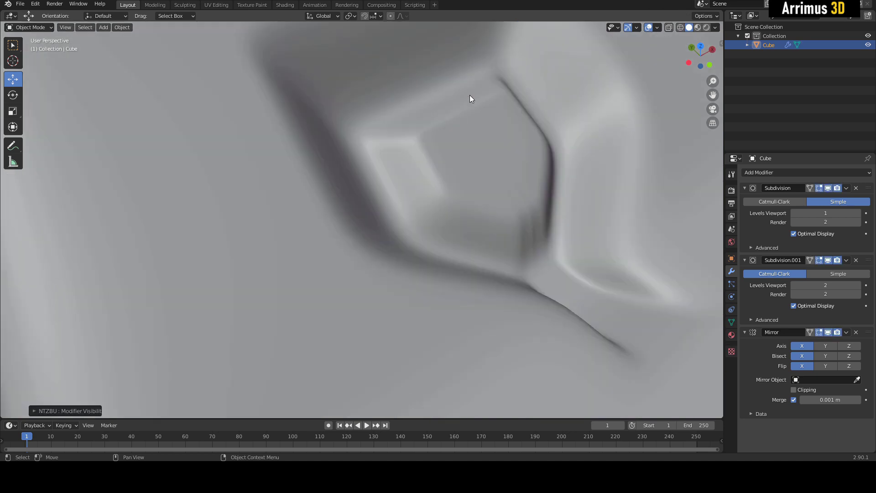
scroll(469, 95, down, 3)
middle_drag(470, 95, 436, 111)
scroll(408, 125, down, 4)
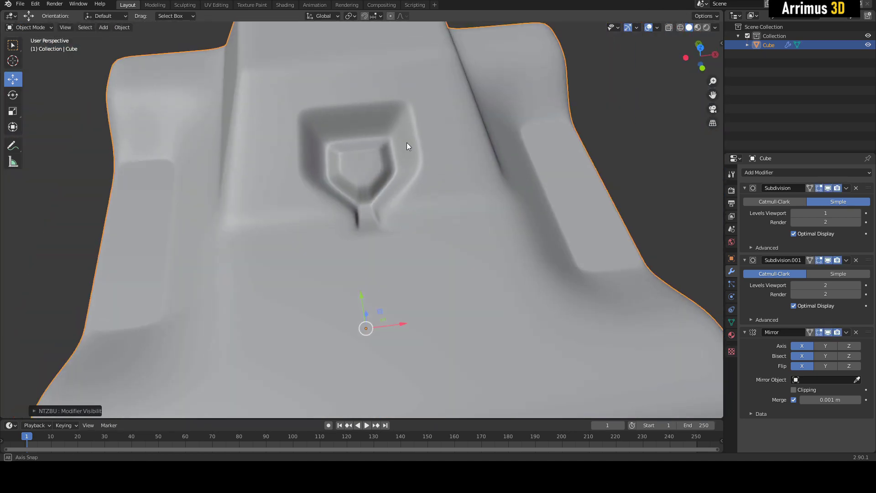
- Move the inset faces inside the pocket slightly along X to center them
scroll(370, 174, up, 6)
middle_drag(369, 175, 388, 167)
key(Tab)
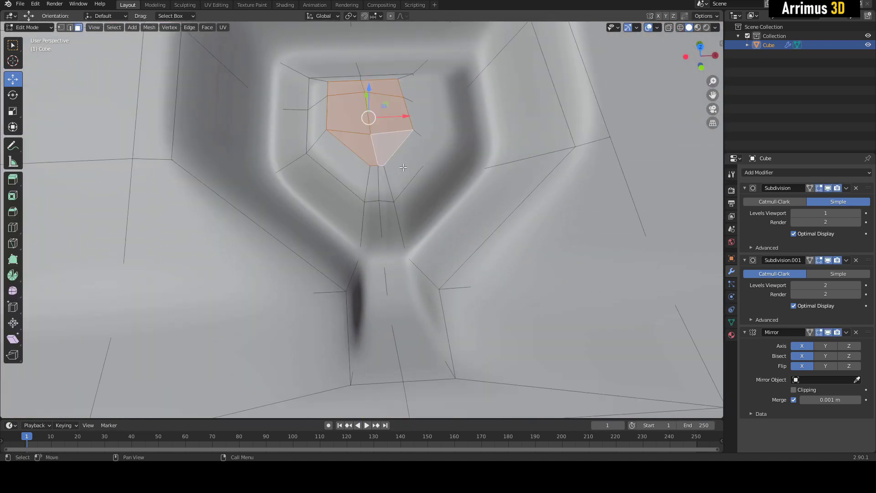
drag(398, 116, 405, 118)
- Select the central line of edges running through the pocket and its narrow channel and shift it slightly along X
scroll(378, 145, down, 2)
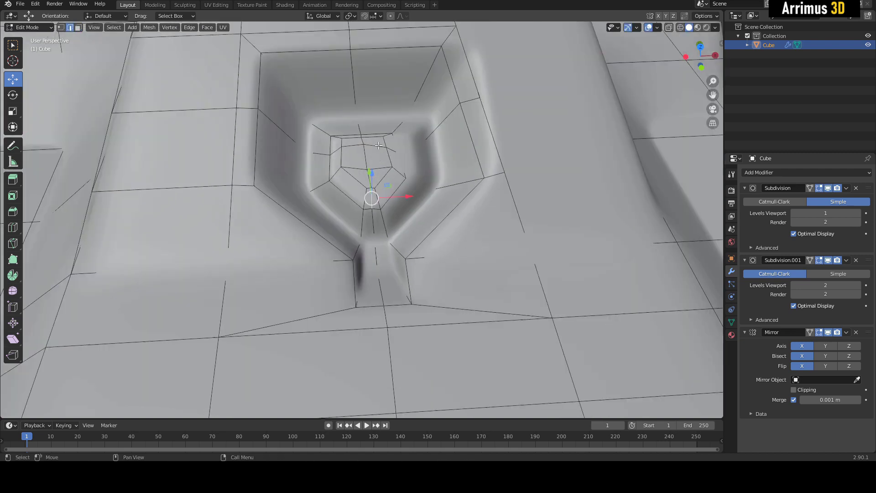
ctrl+click(386, 320)
key(alt+space)
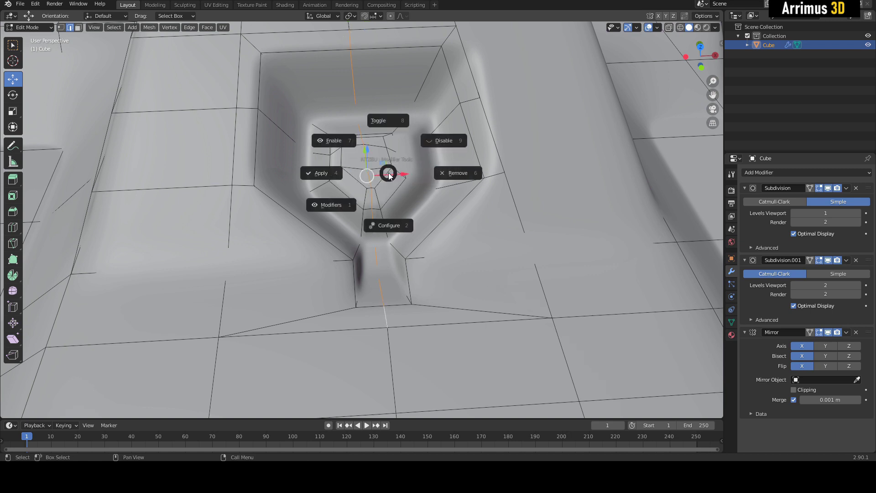
click(391, 143)
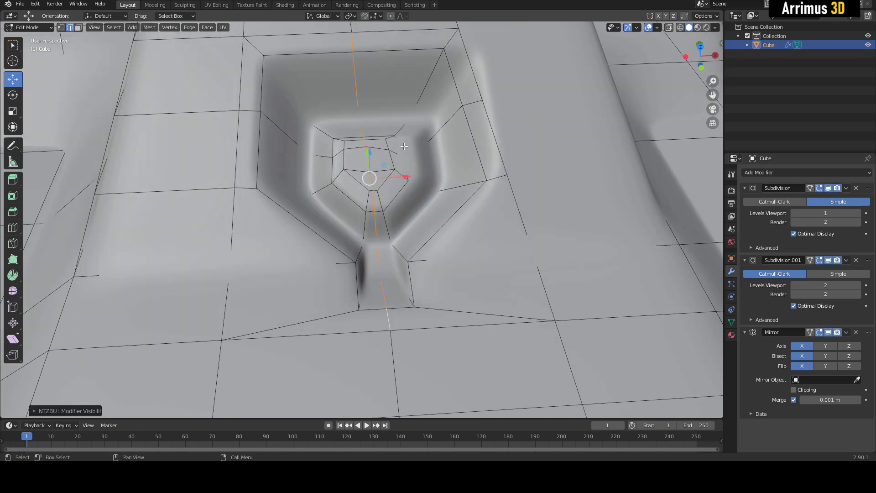
key(shift+z)
drag(391, 178, 398, 178)
key(Tab)
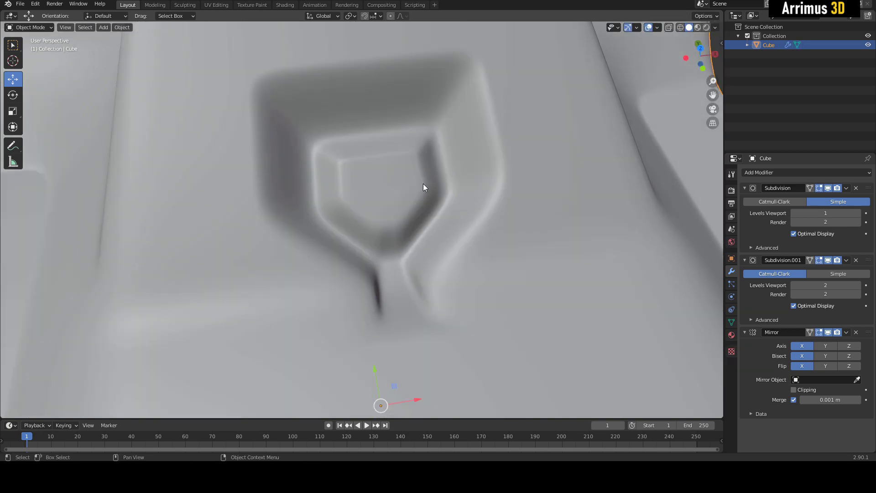
scroll(401, 228, down, 3)
alt+middle_drag(401, 227, 428, 202)
scroll(413, 192, up, 2)
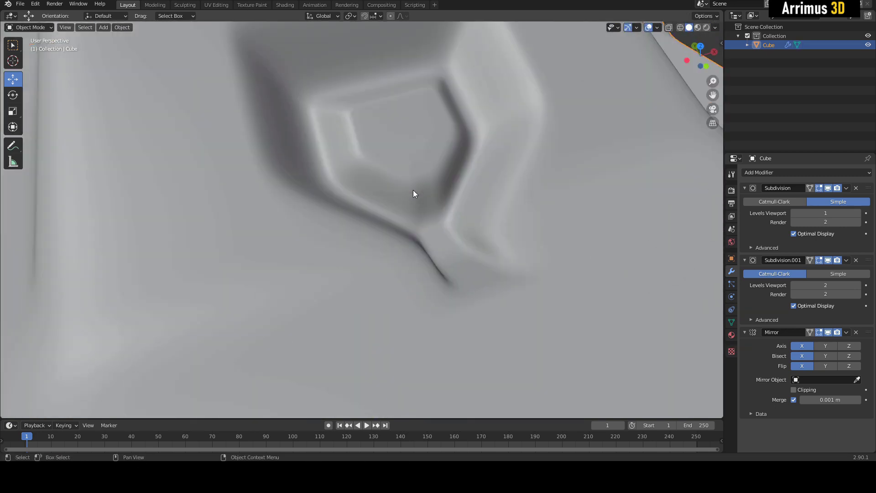
- Add two supporting loop cuts around the sides of the inner block on the pocket floor
key(Tab)
scroll(415, 183, up, 3)
key(alt+c)
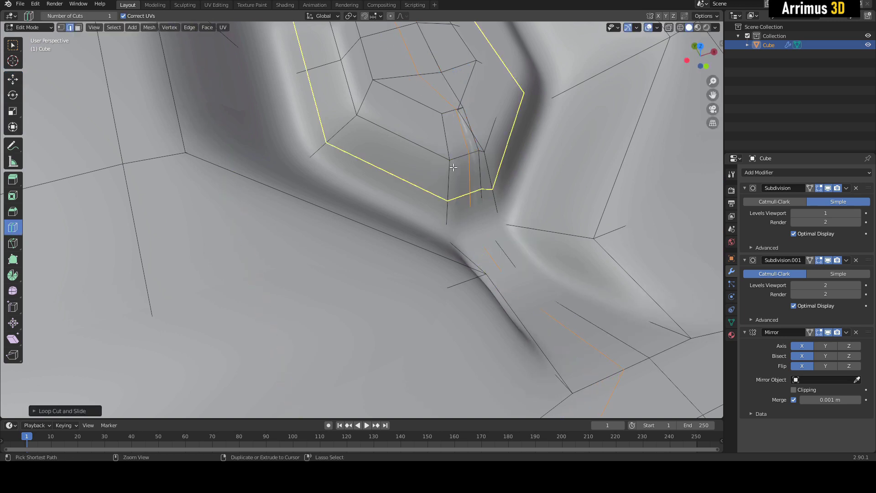
drag(449, 155, 450, 140)
drag(447, 196, 444, 220)
- Add supporting loop cuts around the pocket's outer walls to sharpen its edges
alt+middle_drag(444, 215, 279, 142)
drag(275, 145, 291, 159)
drag(236, 114, 227, 101)
scroll(243, 107, down, 4)
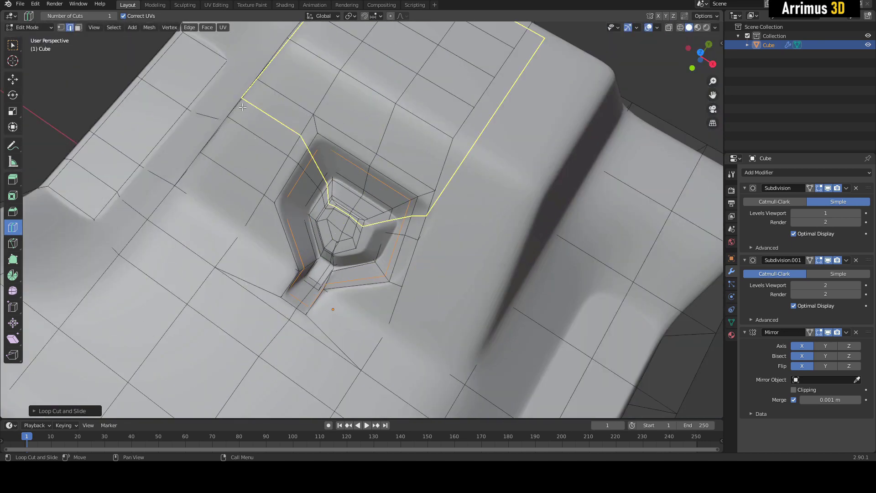
alt+middle_drag(242, 107, 377, 141)
key(Tab)
scroll(379, 139, up, 3)
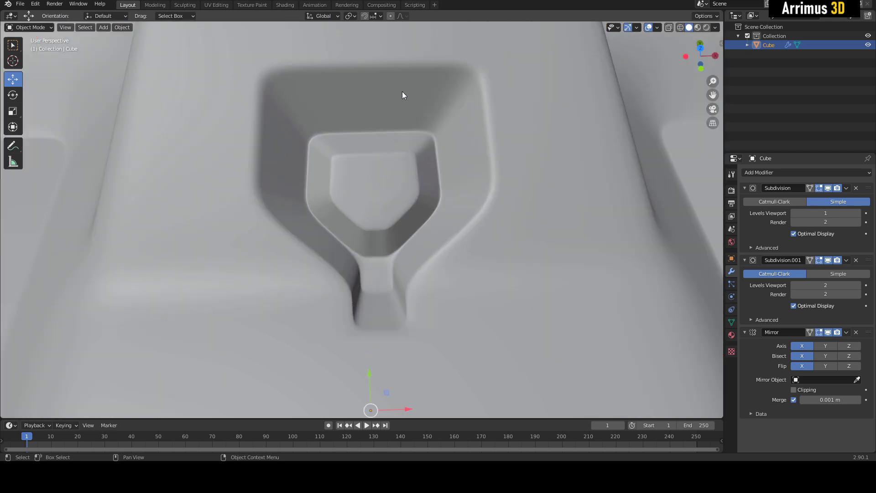
- Select the ring of rim faces surrounding the pocket
key(Tab)
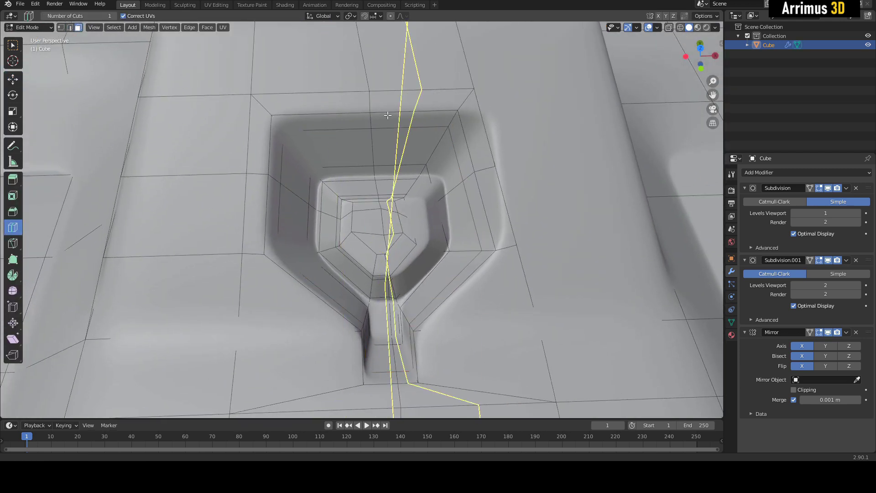
scroll(388, 115, down, 2)
key(w)
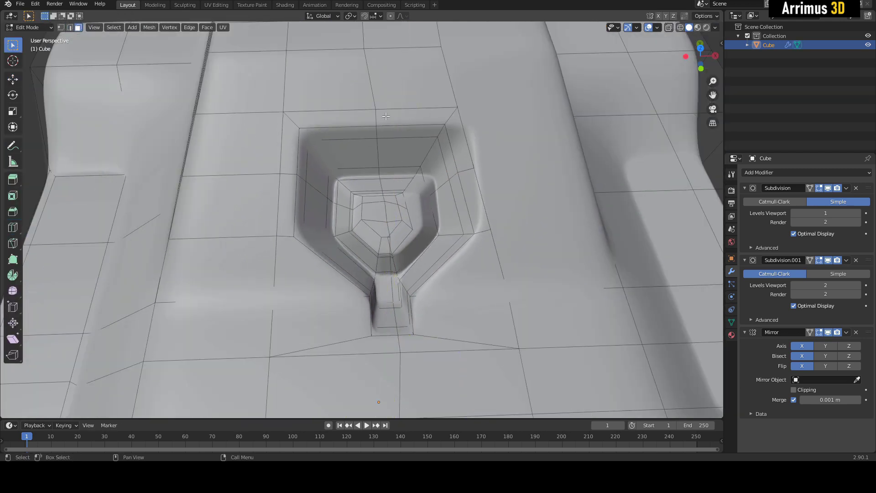
alt+click(375, 117)
middle_drag(375, 117, 395, 96)
- Try extruding the rim faces along their normals by about 0.022, inspect the raised frame, and undo the extrusion
key(alt+e)
click(378, 67)
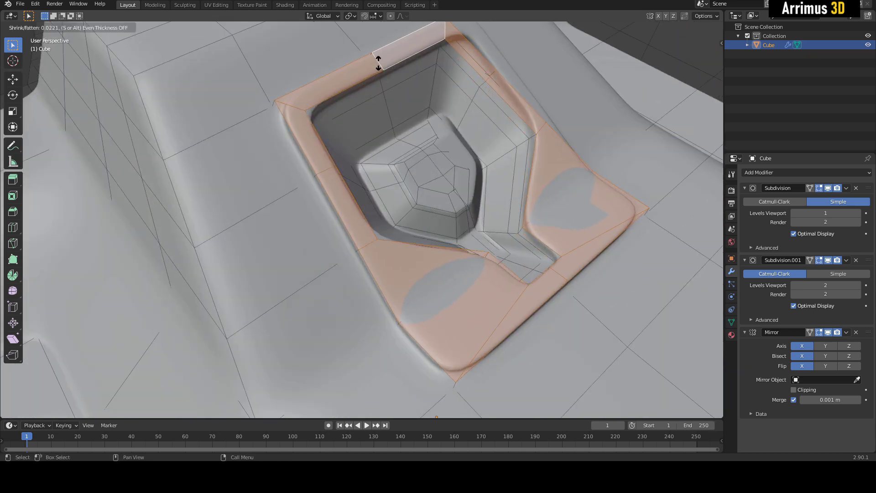
click(378, 65)
key(Tab)
scroll(429, 130, down, 3)
middle_drag(441, 149, 411, 151)
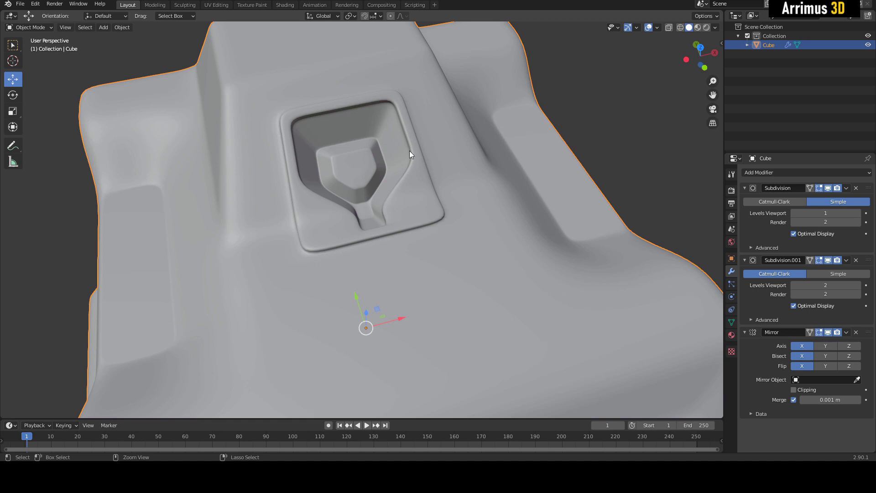
key(Tab)
key(ctrl+z)
- Add the two-by-two block of faces in front of the pocket to the selected ring of rim faces
middle_drag(311, 120, 436, 155)
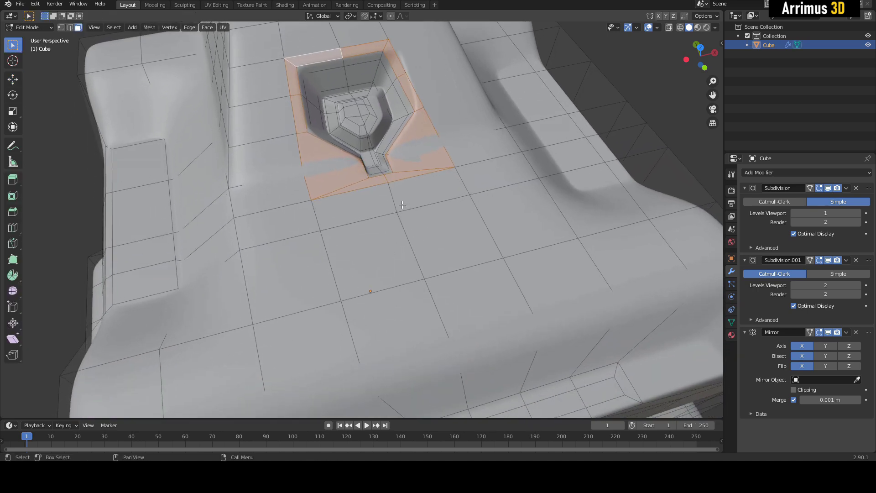
shift+click(376, 200)
shift+click(431, 196)
shift+click(361, 260)
shift+click(436, 237)
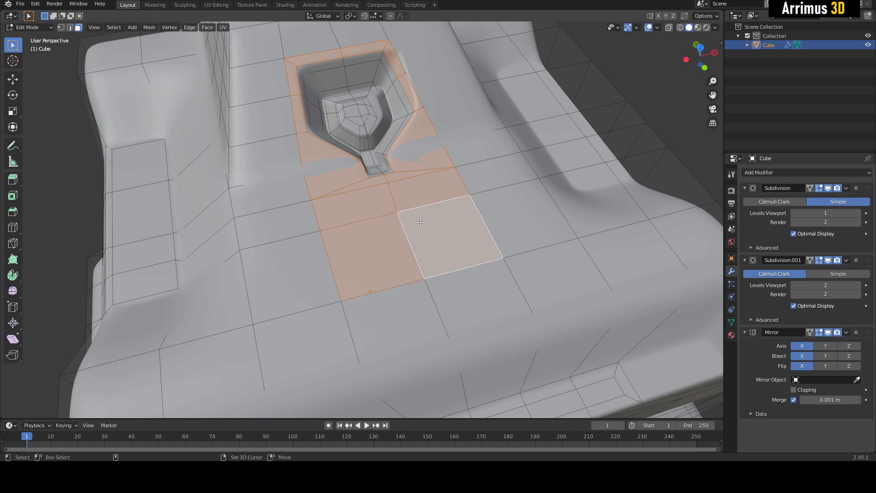
- Inset the combined rim and front faces by a thickness of about 0.005
middle_drag(436, 237, 488, 152)
shift+middle_drag(459, 113, 462, 151)
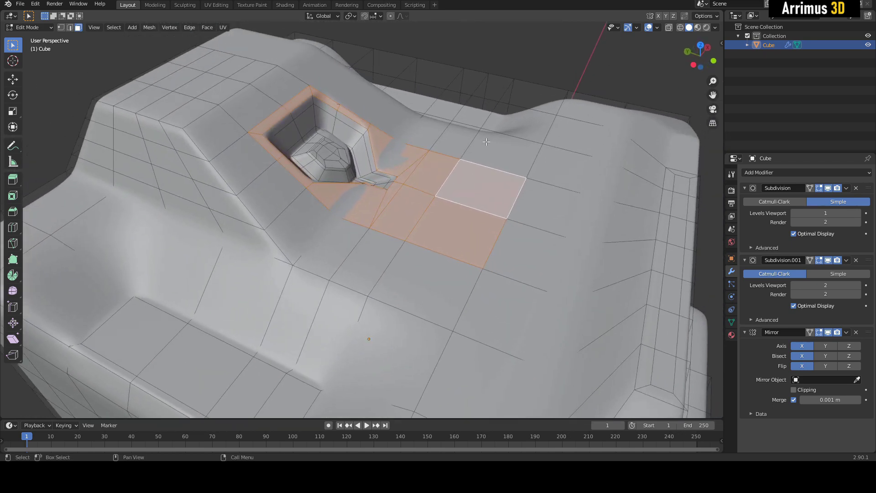
scroll(486, 142, up, 2)
key(i)
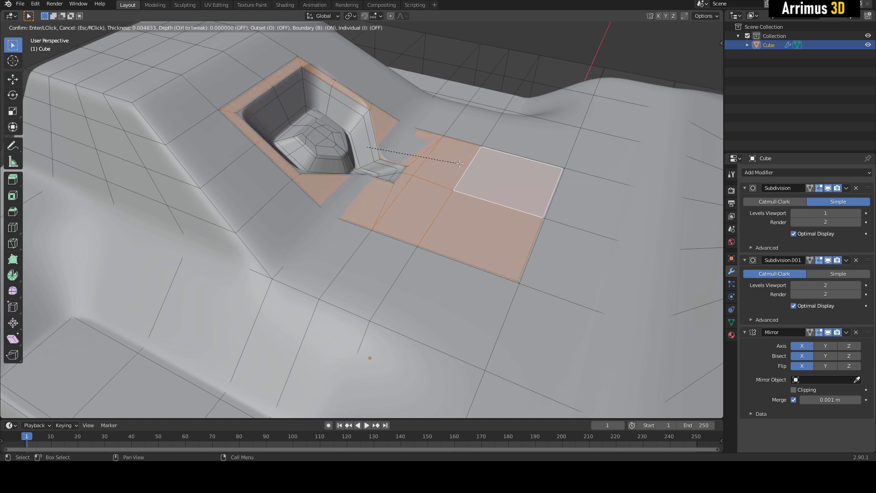
click(460, 163)
scroll(460, 164, up, 2)
middle_drag(460, 164, 508, 295)
scroll(466, 109, up, 4)
scroll(467, 108, down, 4)
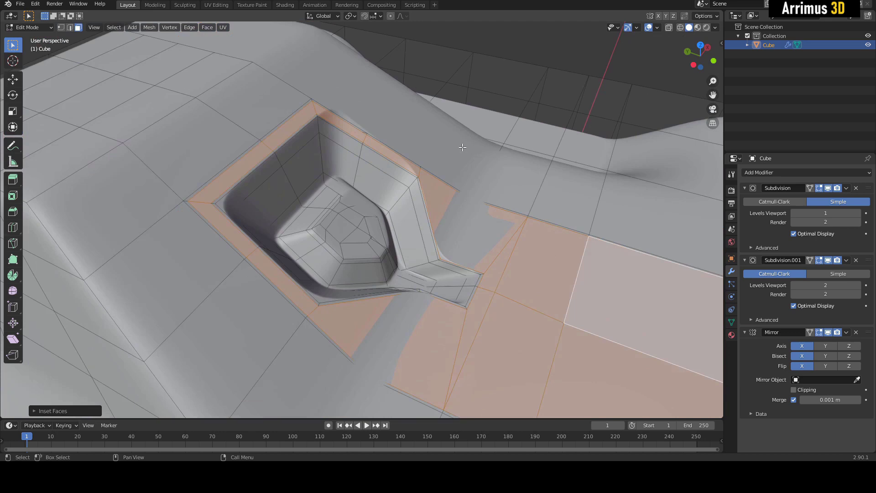
scroll(462, 148, down, 2)
middle_drag(462, 148, 392, 133)
alt+middle_drag(391, 185, 401, 163)
- Rotate the inset faces so their front end sinks into the surface, and move them down to form a recess around the pocket
key(e)
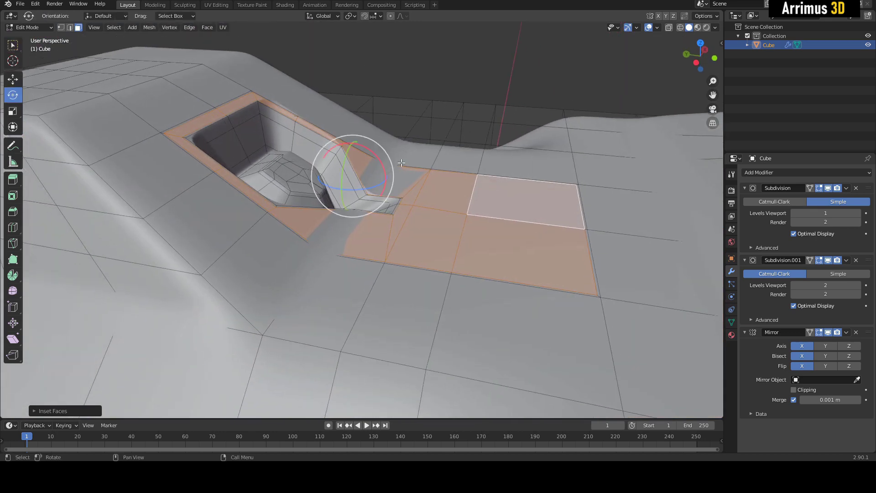
mouse_move(379, 157)
mouse_down()
mouse_move(389, 154)
mouse_move(371, 158)
mouse_up()
key(shift+space)
key(g)
key(Tab)
middle_drag(385, 163, 459, 153)
scroll(438, 162, up, 3)
key(Tab)
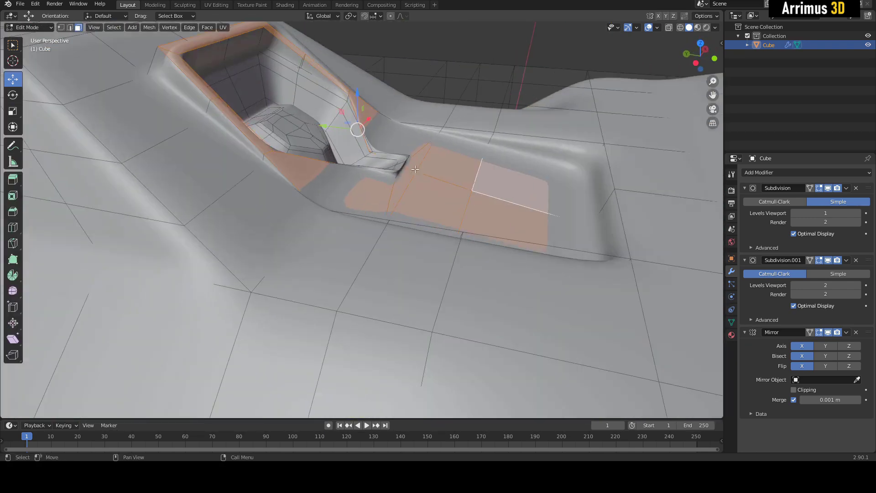
mouse_move(345, 106)
mouse_down()
mouse_move(342, 137)
mouse_move(339, 122)
mouse_up()
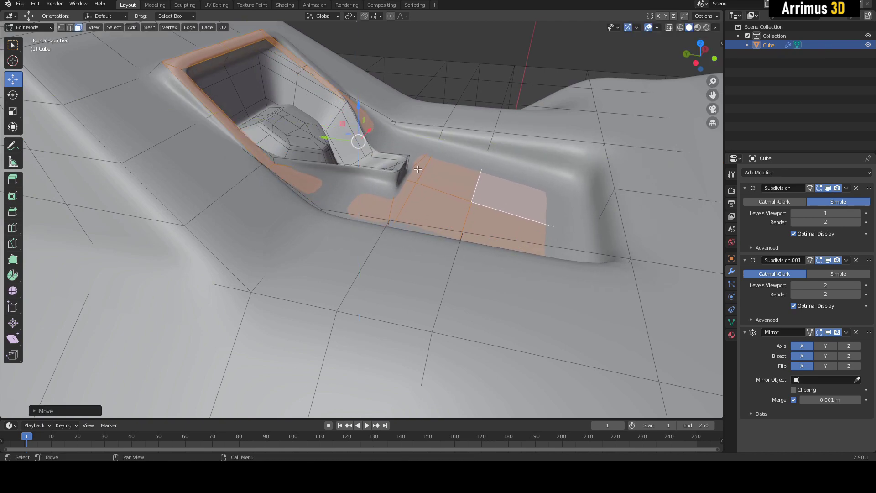
- Turn off the smoothing preview and slightly inset the two frontmost faces of the recess floor
key(alt+q)
alt+middle_drag(339, 122, 387, 90)
alt+middle_drag(429, 123, 354, 209)
click(354, 210)
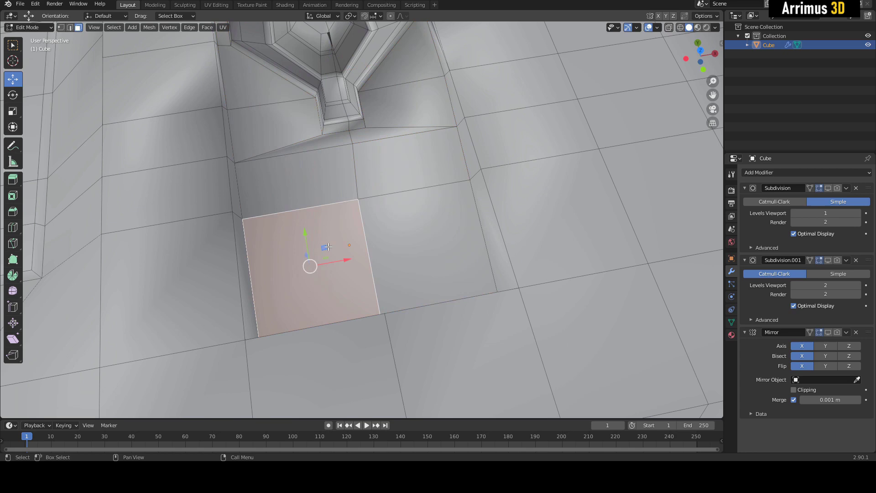
shift+click(410, 219)
middle_drag(411, 219, 445, 160)
scroll(445, 160, up, 3)
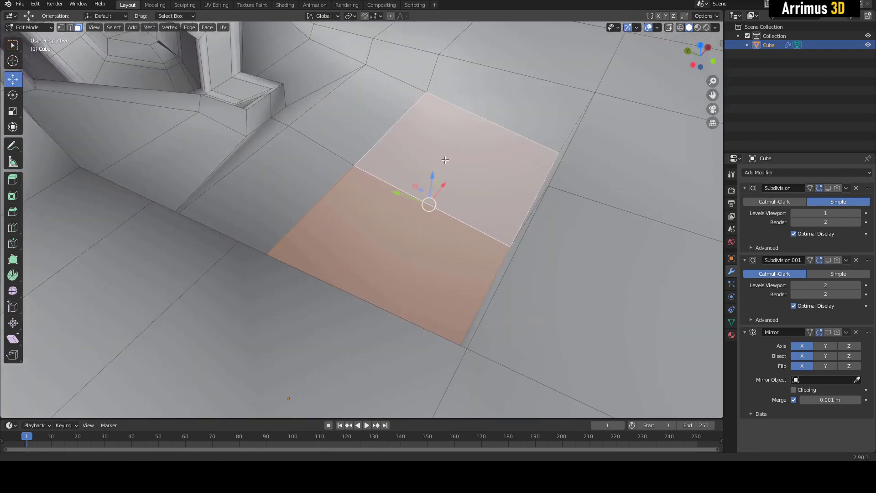
key(i)
click(435, 155)
- Extrude the two inset floor faces inward along their normals by about 0.03 and scale them down
key(alt+e)
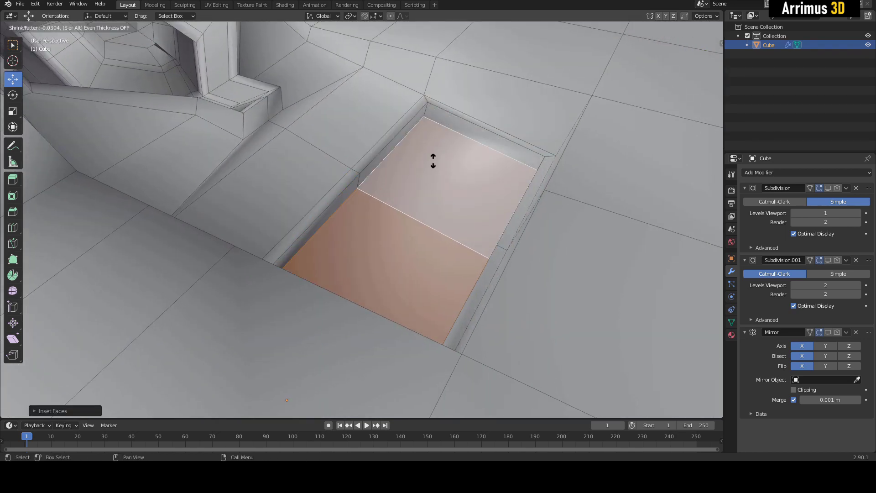
click(436, 164)
key(r)
drag(441, 187, 439, 196)
- Inset the floor of the small front pocket and restore the smoothing preview to check its shape
key(i)
click(444, 185)
key(Tab)
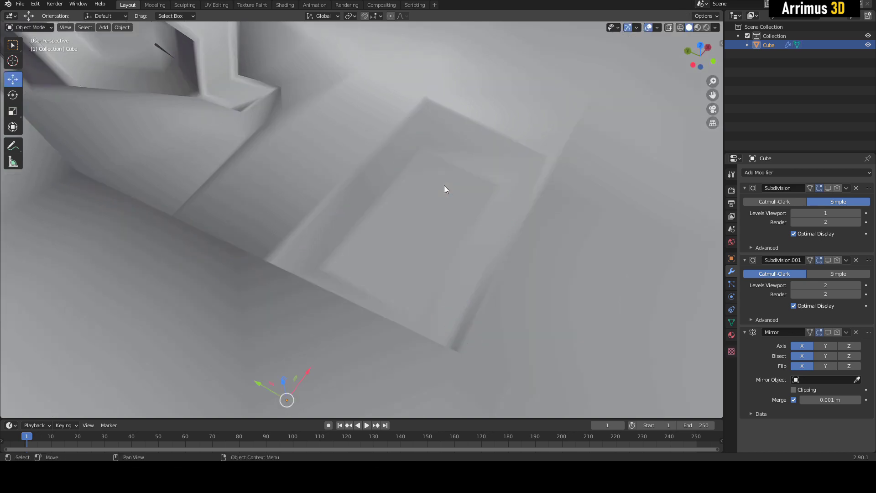
key(alt+v)
middle_drag(448, 127, 366, 177)
scroll(415, 165, down, 4)
scroll(347, 181, up, 2)
- Add loop cuts across the body in front of the recess and lengthwise beside it
key(Tab)
scroll(367, 177, down, 3)
click(13, 227)
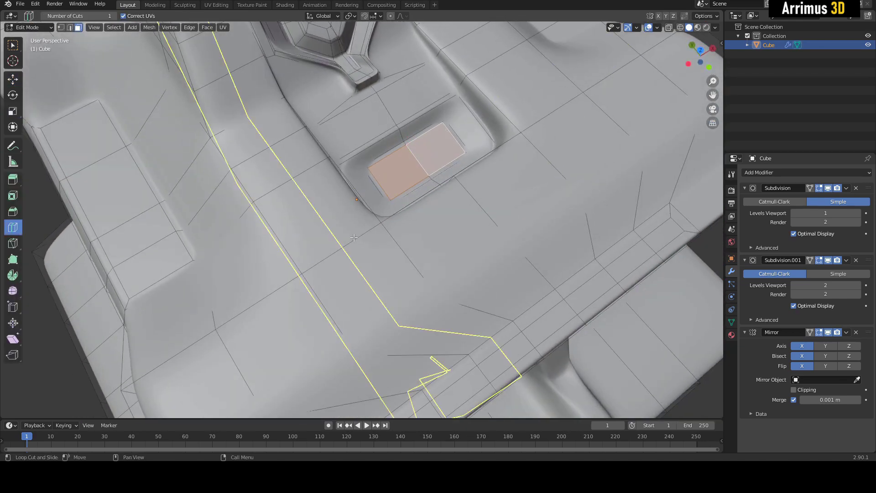
click(377, 238)
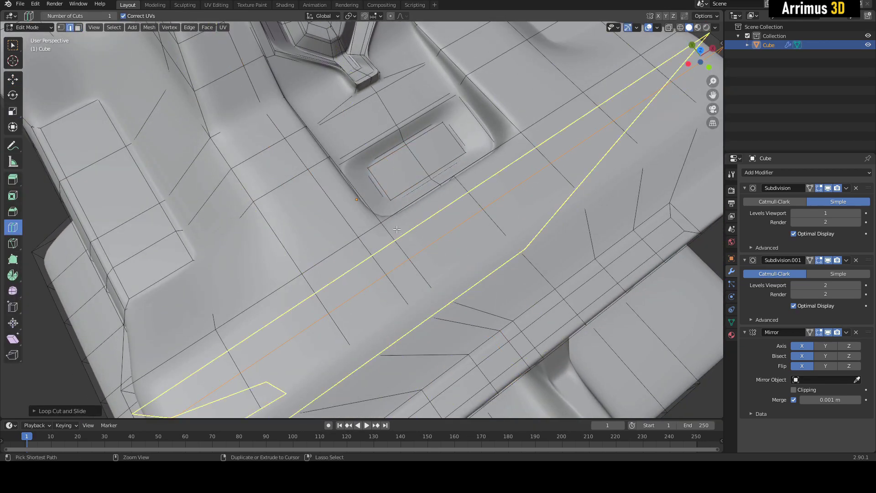
key(3)
click(365, 237)
click(398, 246)
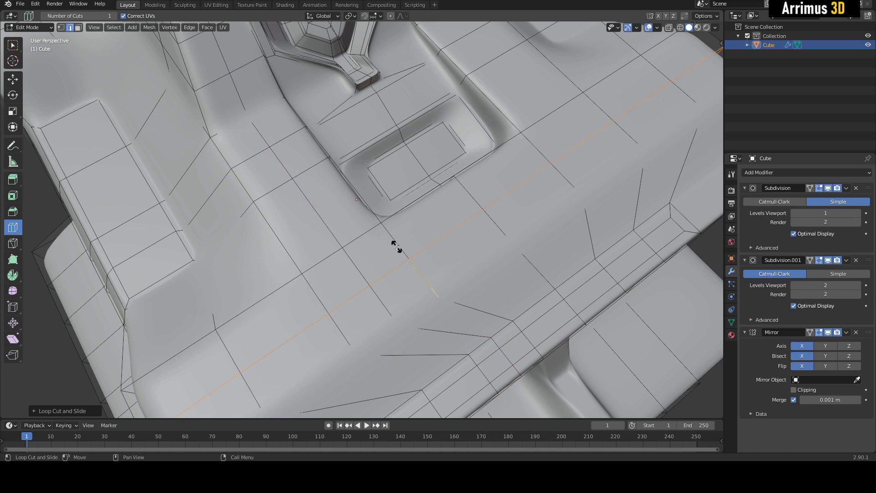
- Select the strip of faces along the recess's side and around its front, and extrude it outward along the normals
key(alt+space)
click(404, 163)
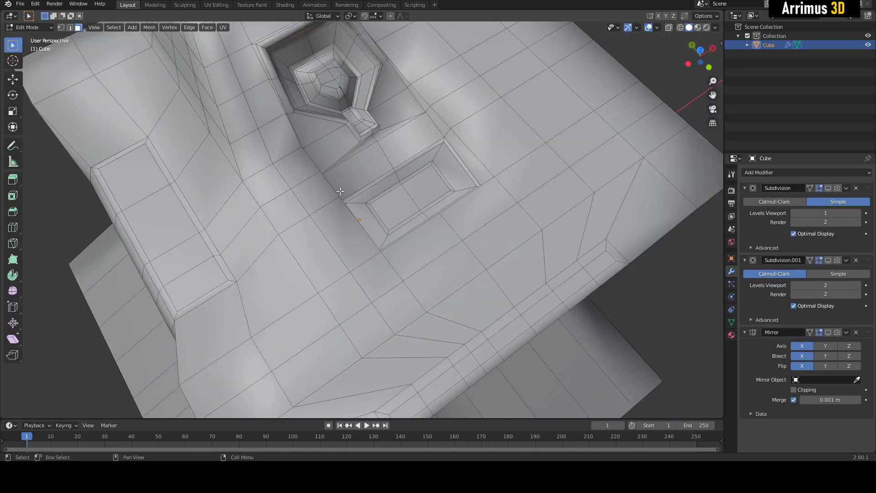
middle_drag(340, 191, 333, 201)
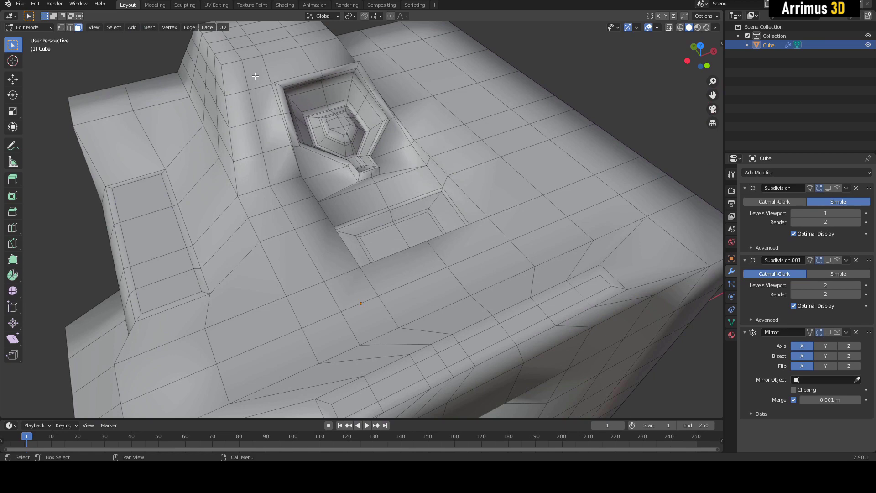
ctrl+click(342, 286)
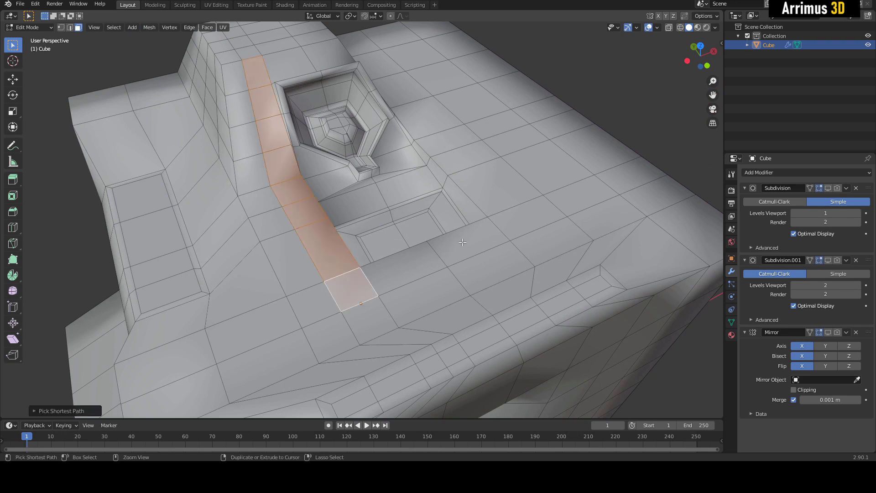
ctrl+click(461, 228)
middle_drag(461, 228, 461, 187)
scroll(461, 187, up, 1)
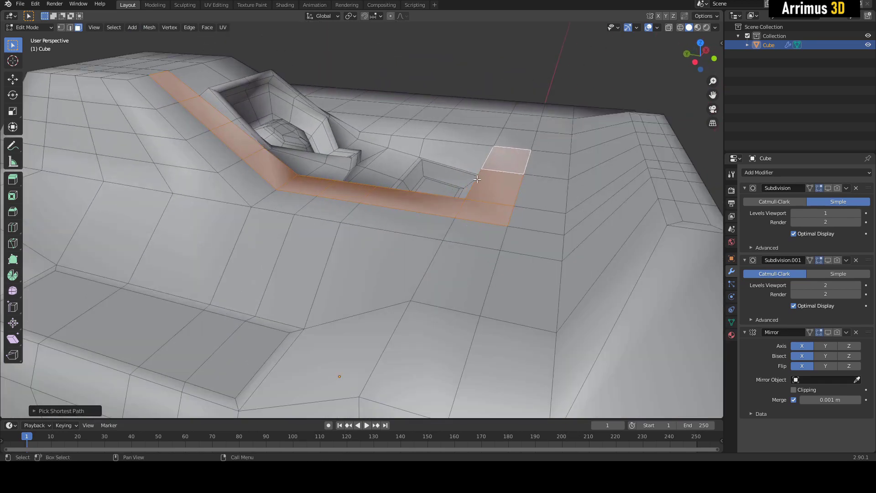
key(alt+e)
click(485, 165)
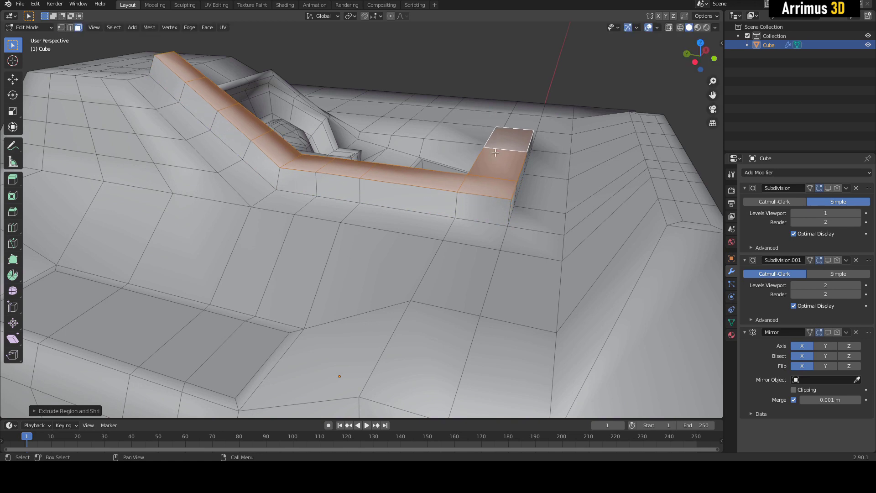
- Select the front L-shaped part of the raised rim's top faces and raise it with smoothing shown
click(493, 155)
shift+middle_drag(463, 183, 481, 209)
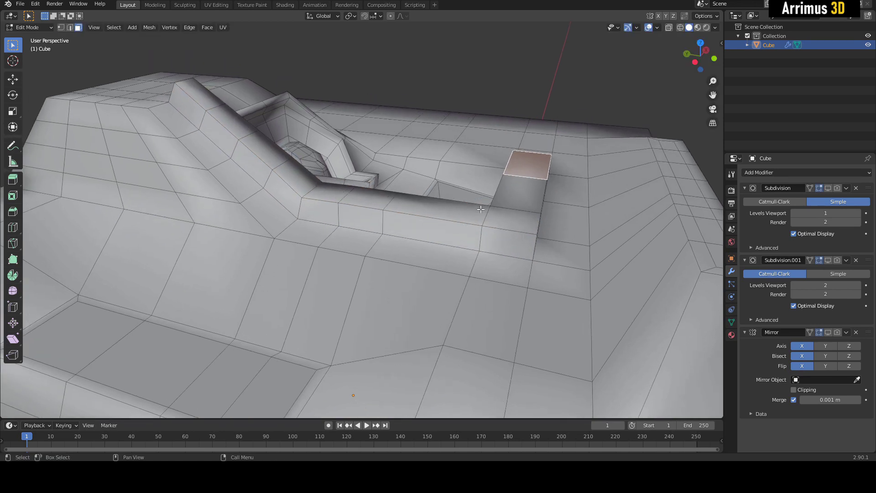
ctrl+click(495, 219)
ctrl+click(326, 193)
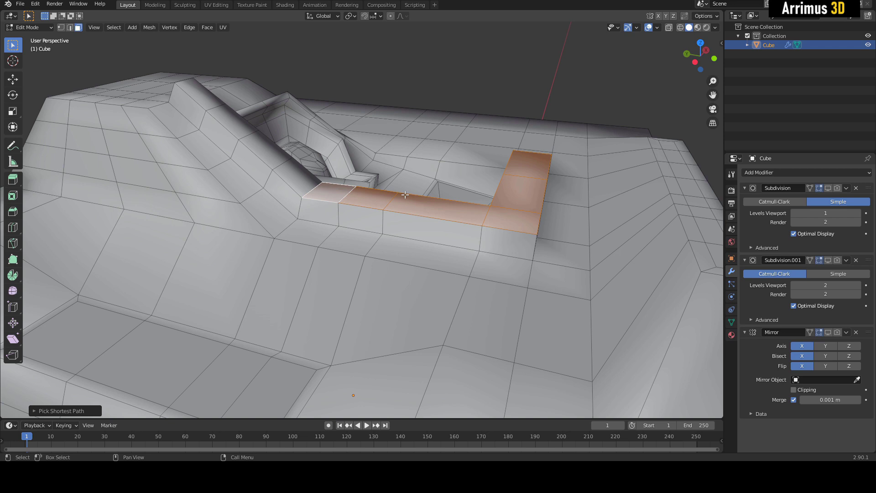
key(alt+v)
key(w)
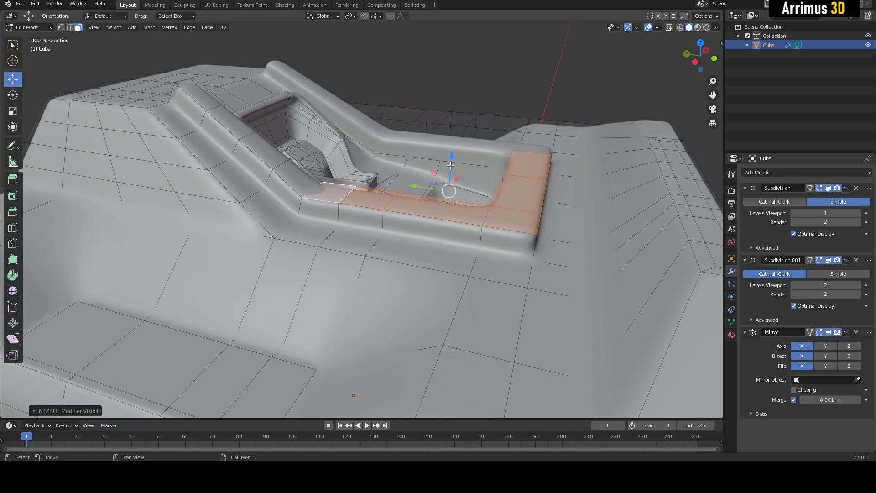
drag(451, 165, 433, 174)
- Scale the selected rim faces to about 0.67 along Y, shift them forward along Y, and inspect the whole smoothed model
key(shift+space)
key(s)
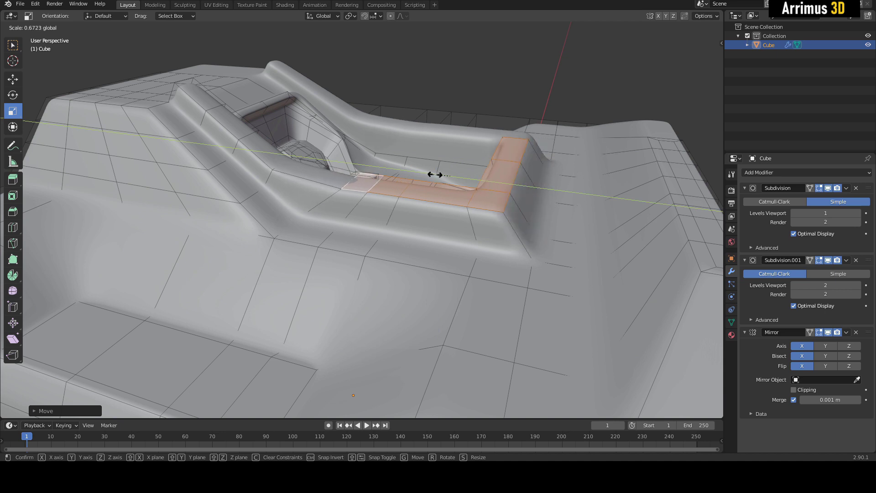
key(shift+space)
key(g)
middle_drag(447, 172, 385, 242)
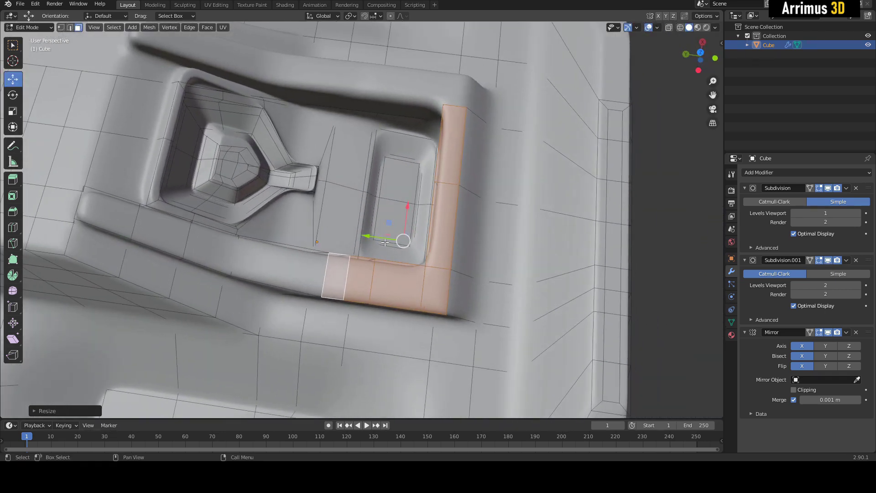
drag(381, 237, 405, 249)
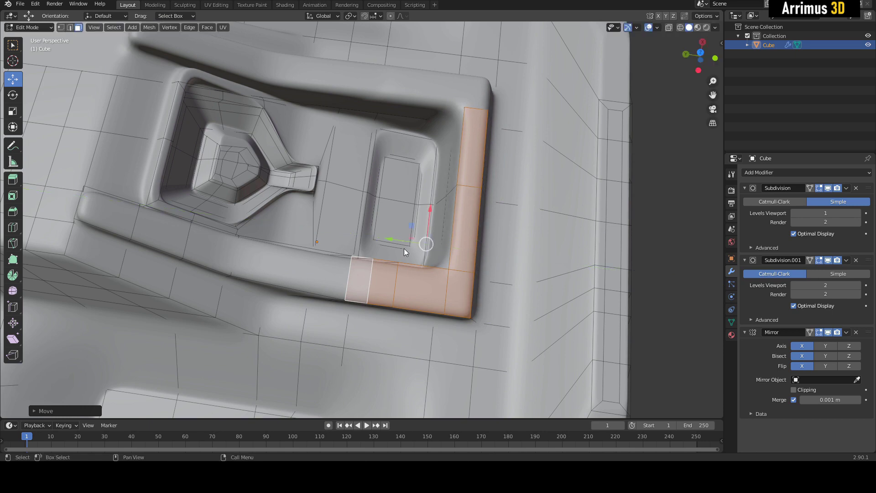
key(Tab)
scroll(495, 237, down, 5)
middle_drag(494, 237, 412, 199)
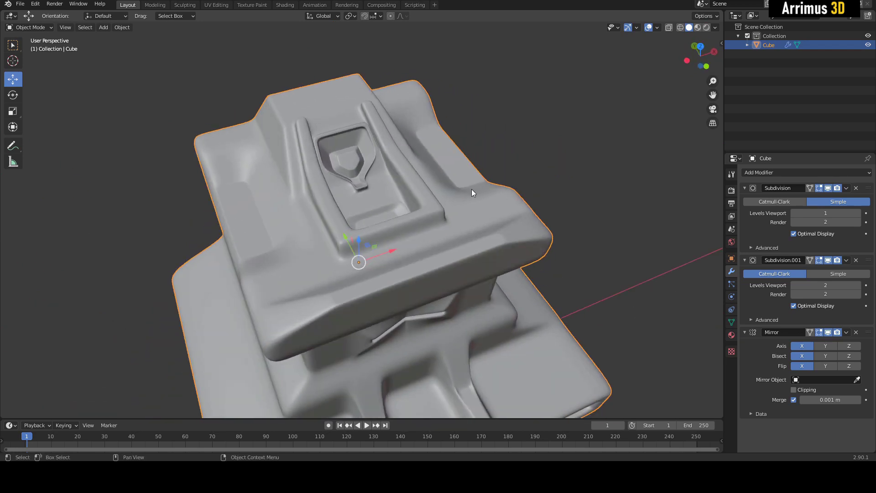